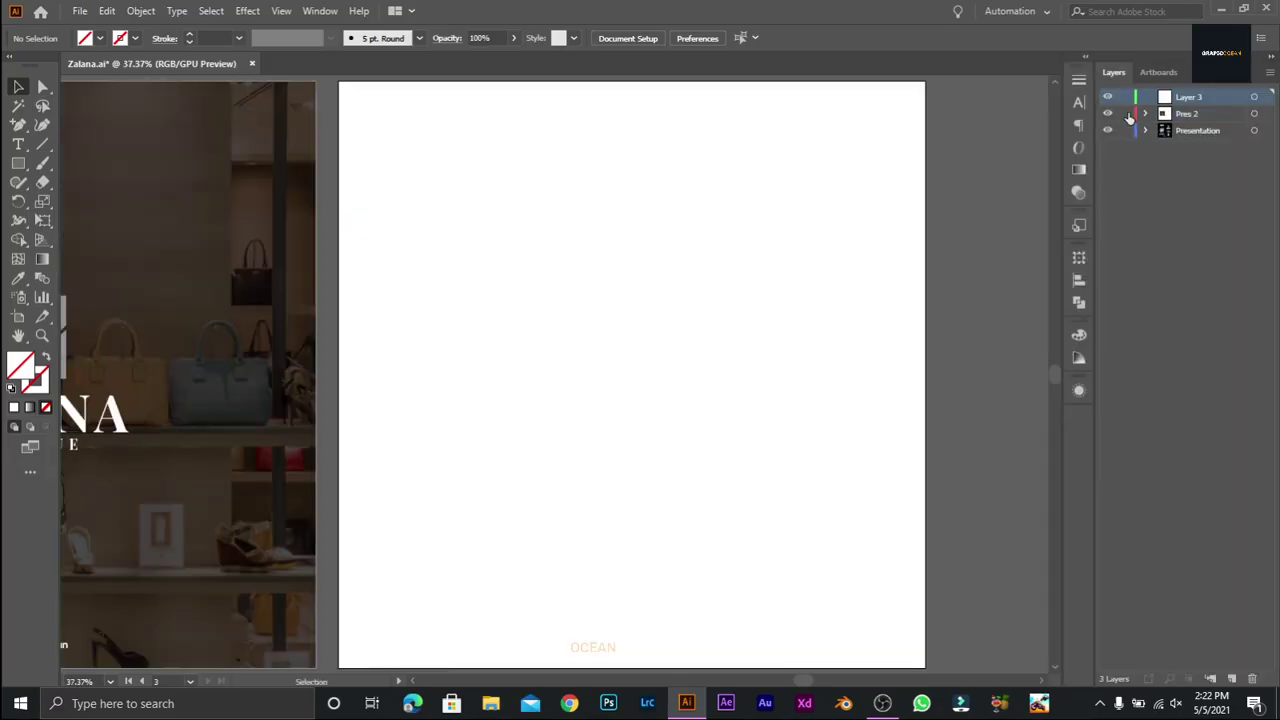
Step: Draw a rectangle over the third artboard, fill it with sampled black, and lock it
key("ctrl+minus")
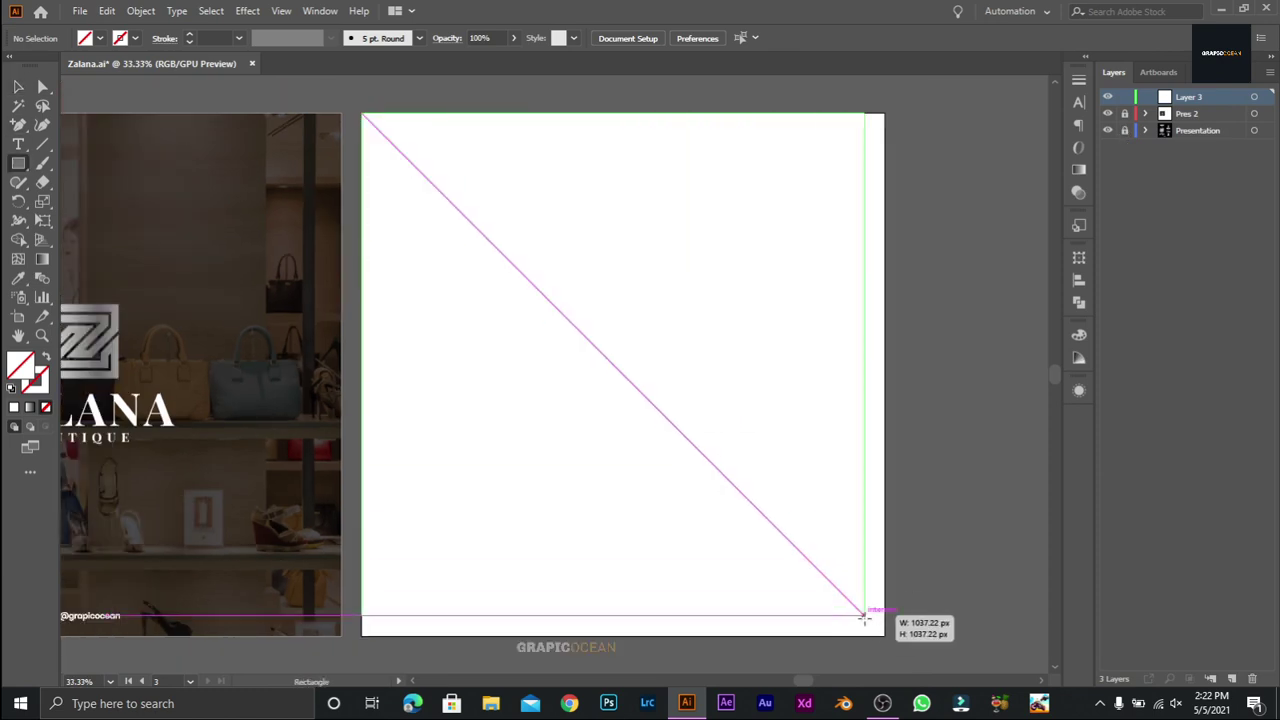
left_click_drag(365, 113, 884, 635)
scroll(211, 257, "left", 5)
key("i")
left_click(152, 276)
scroll(509, 297, "right", 5)
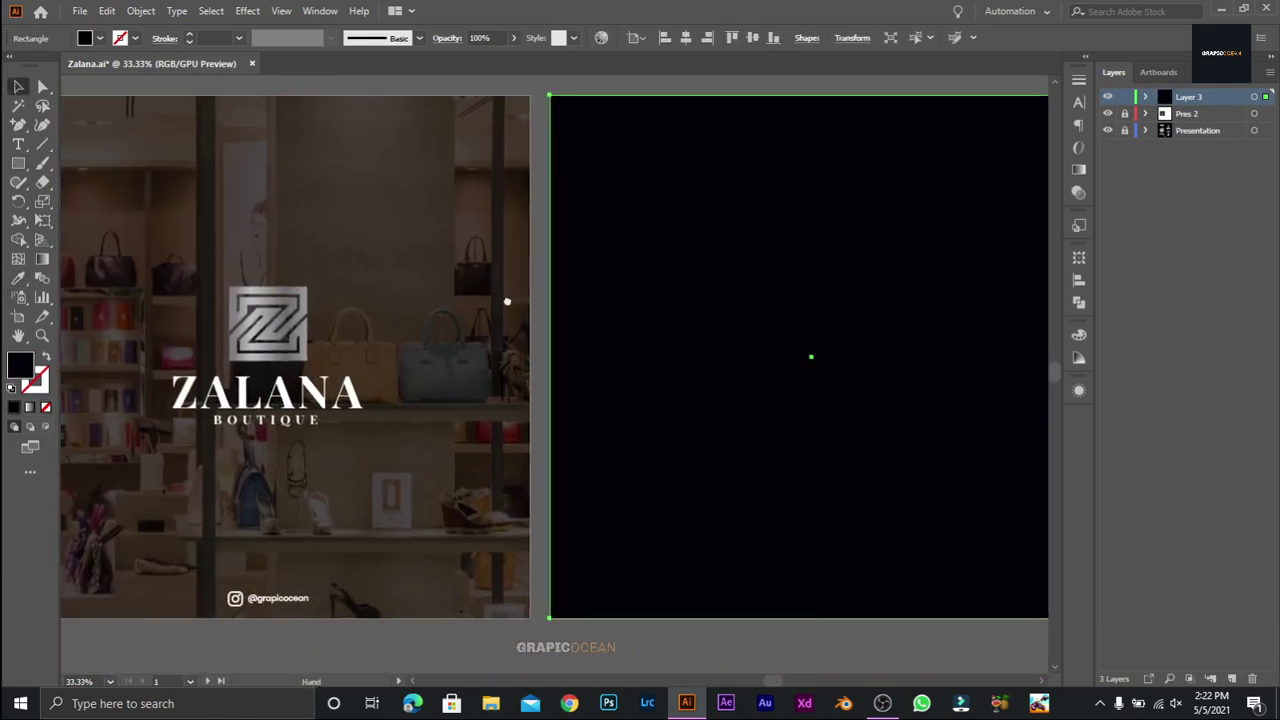
key("v")
key("ctrl+2")
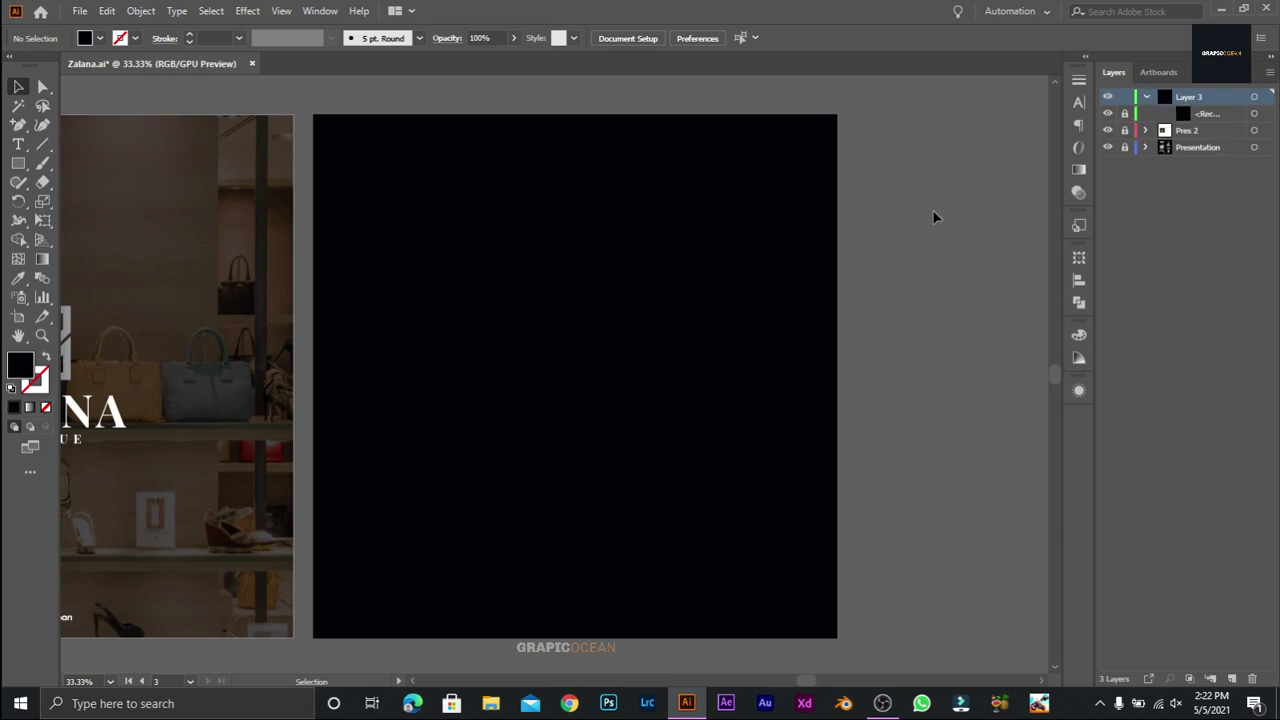
Step: Set the fill to white (ffffff) and place a 300 px wide bar at the artboard centre
double_click(20, 365)
type("ffffff")
key("Return")
key("m")
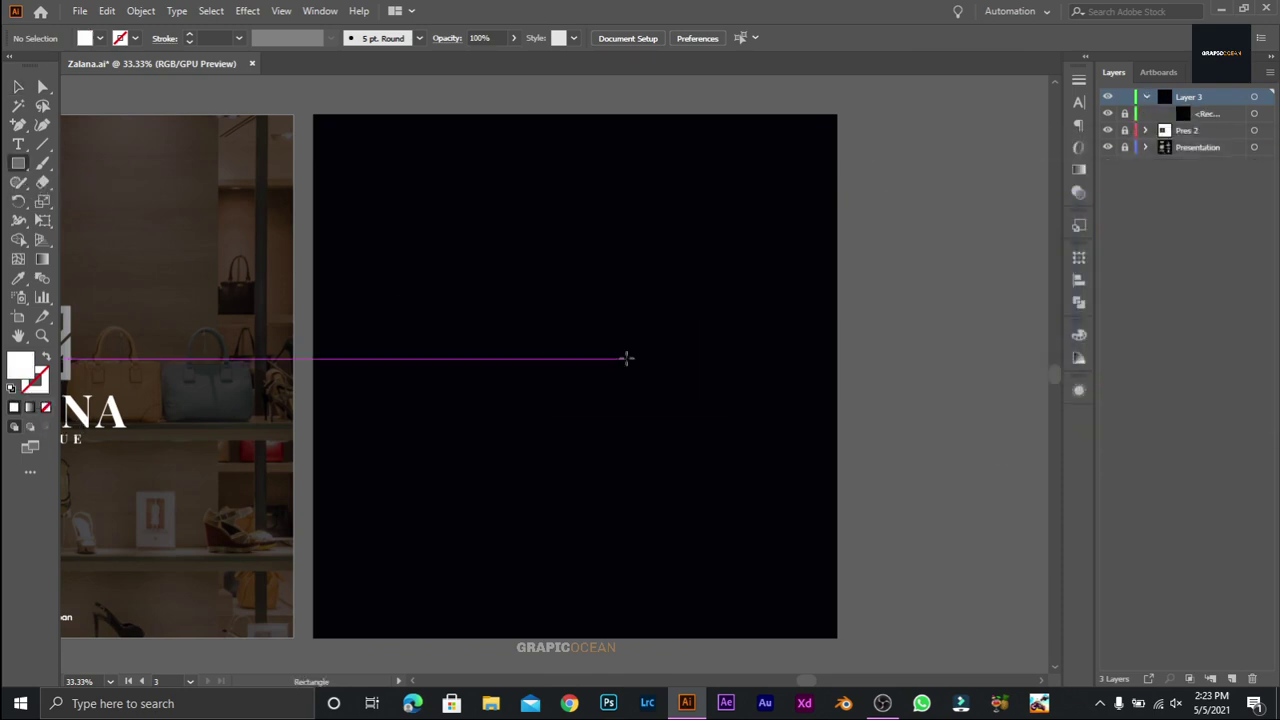
left_click(626, 357)
type("300.397")
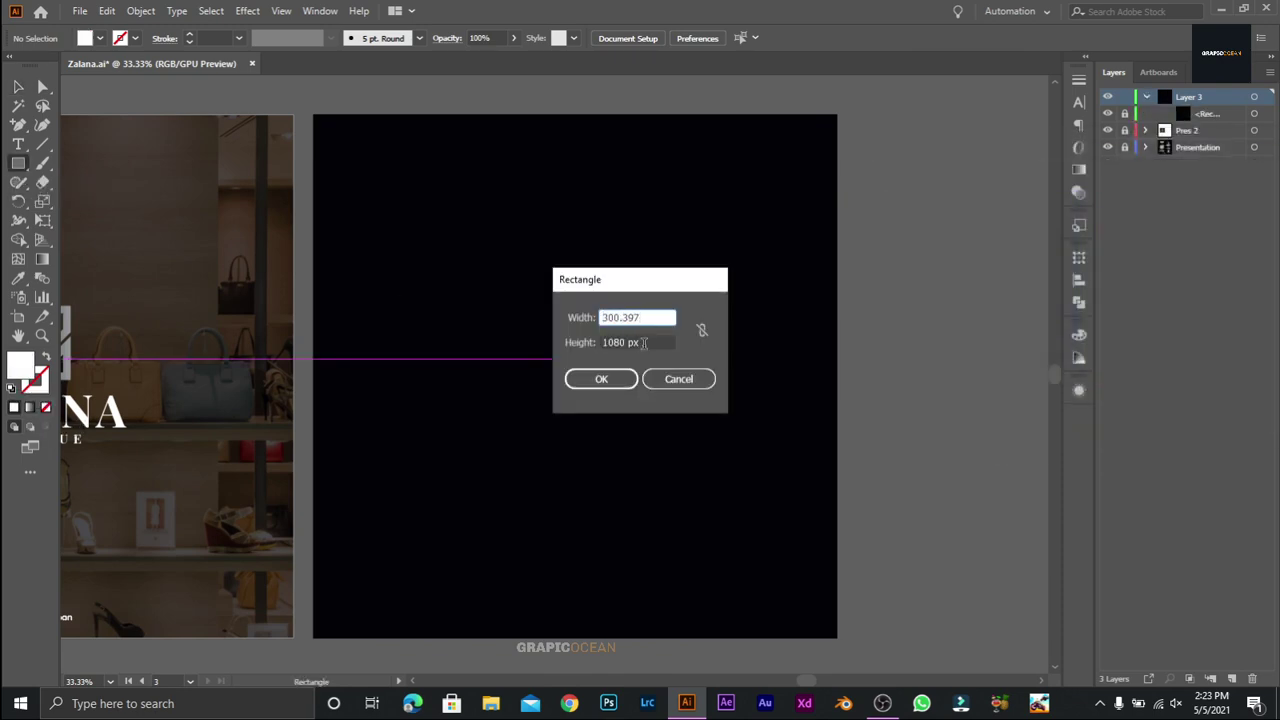
key("Tab")
key("Return")
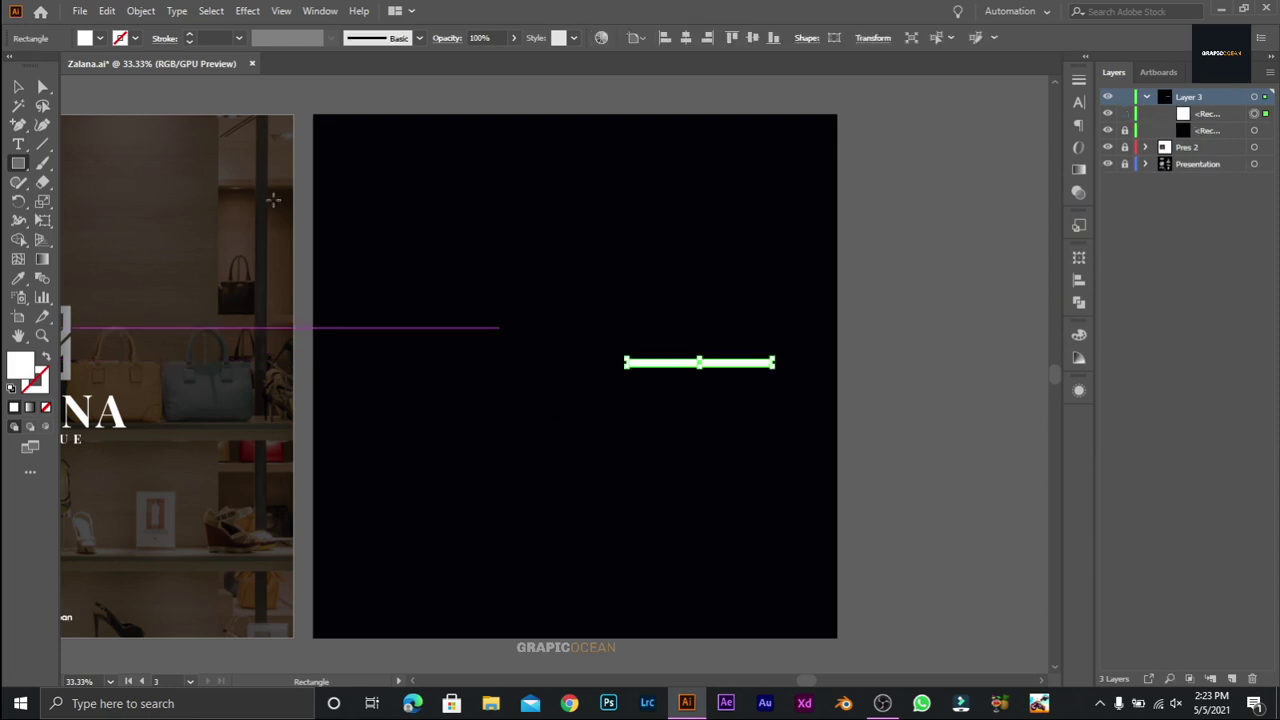
key("ctrl+shift+a")
key("v")
key("ctrl+1")
left_click_drag(875, 343, 465, 292)
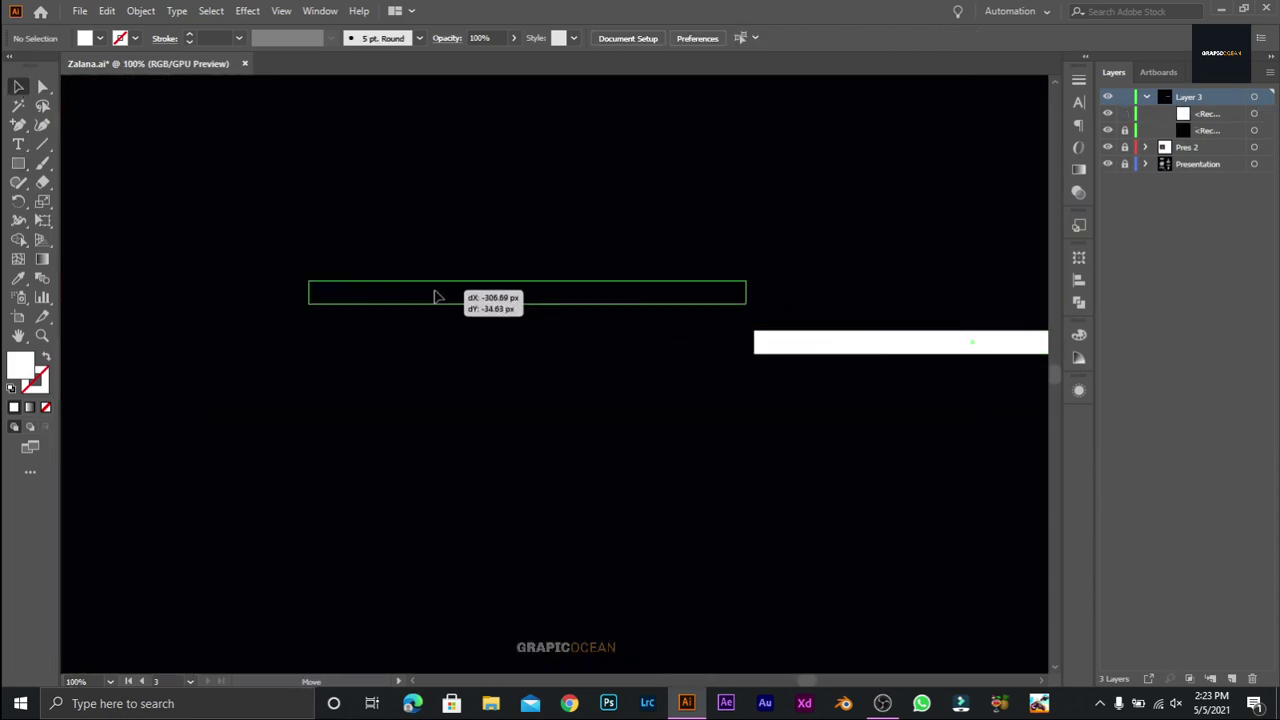
Step: Create a small 7.13 px white square and snap it under the bar's right end
key("m")
left_click(560, 492)
type("7.13")
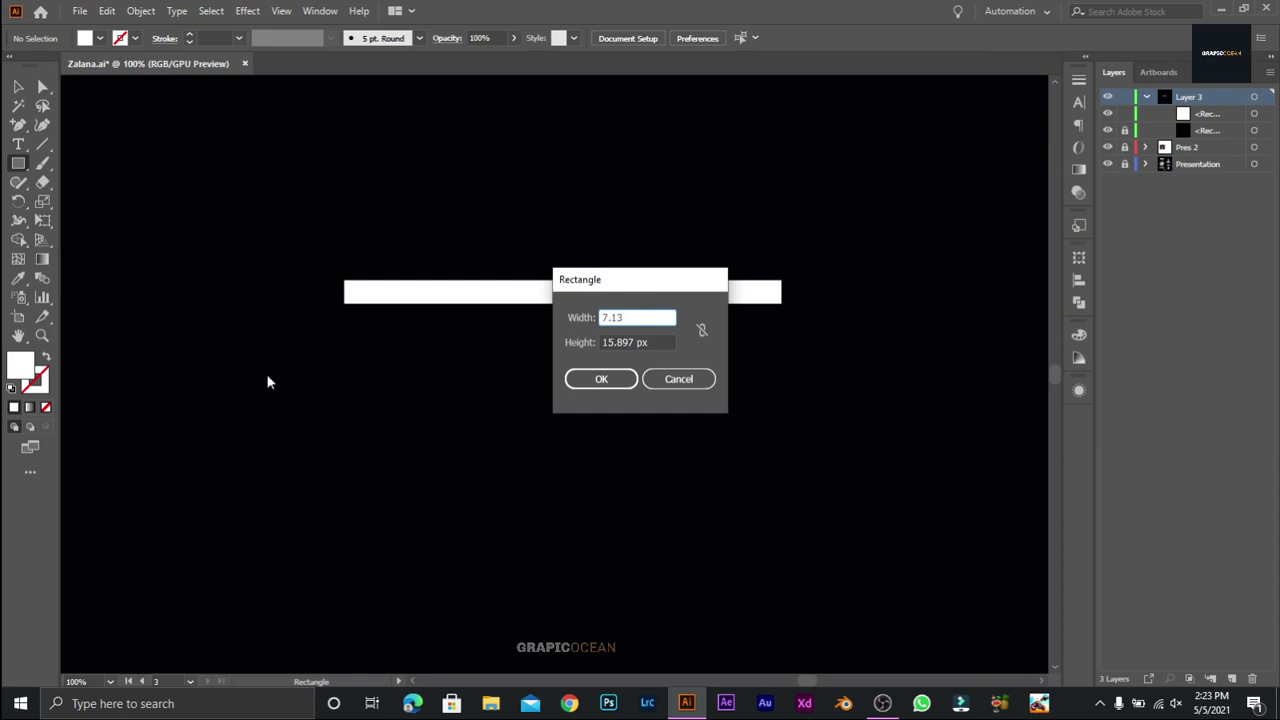
key("Tab")
type("7.")
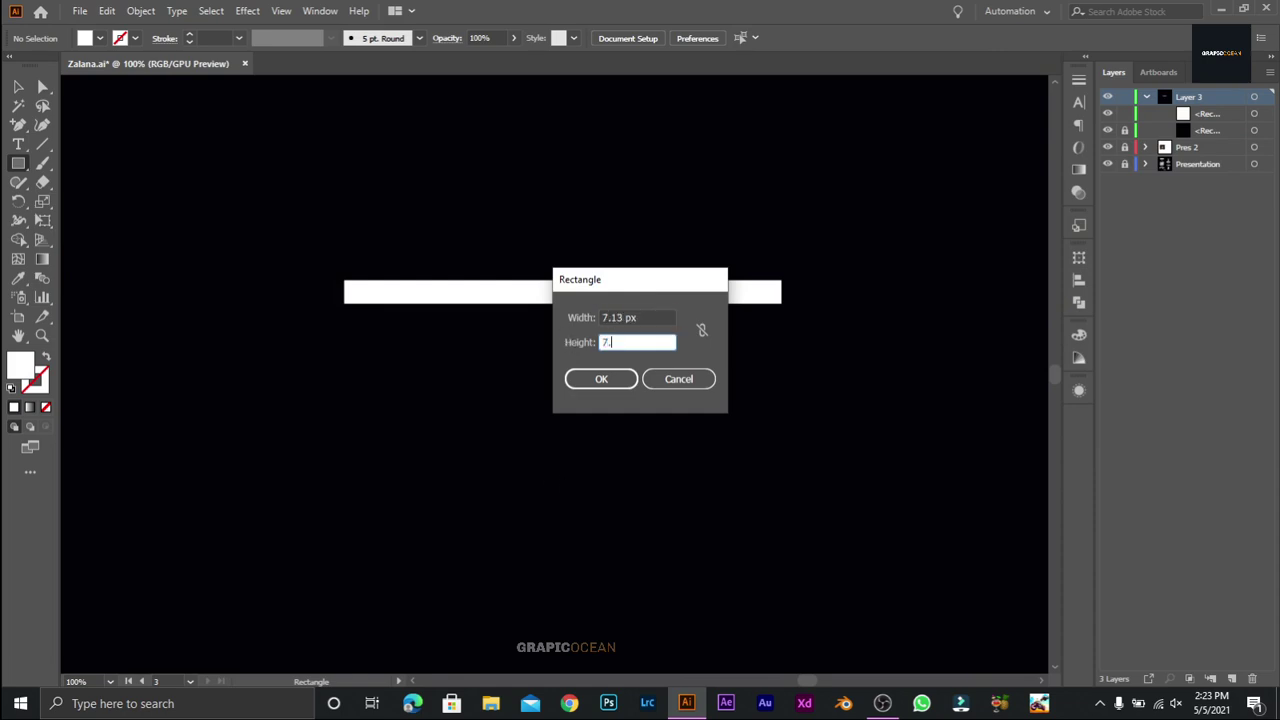
type("13")
key("Return")
key("v")
key("ctrl+shift+a")
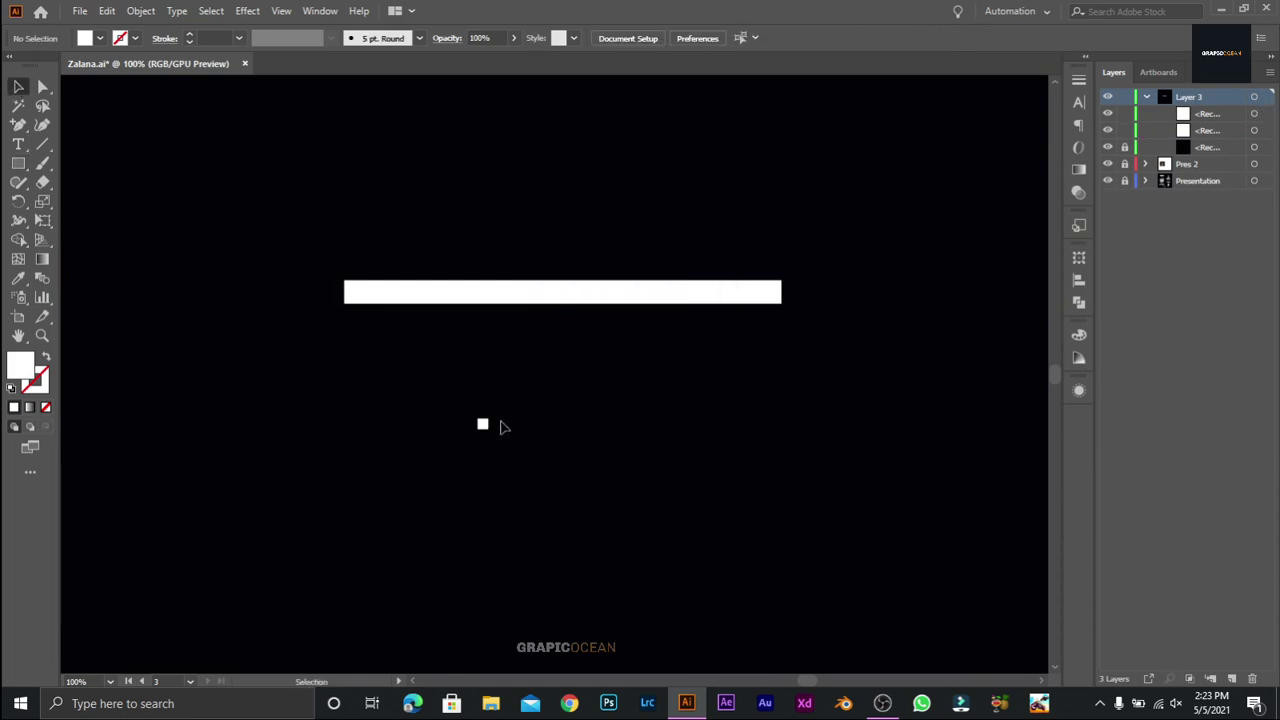
left_click_drag(490, 426, 783, 330)
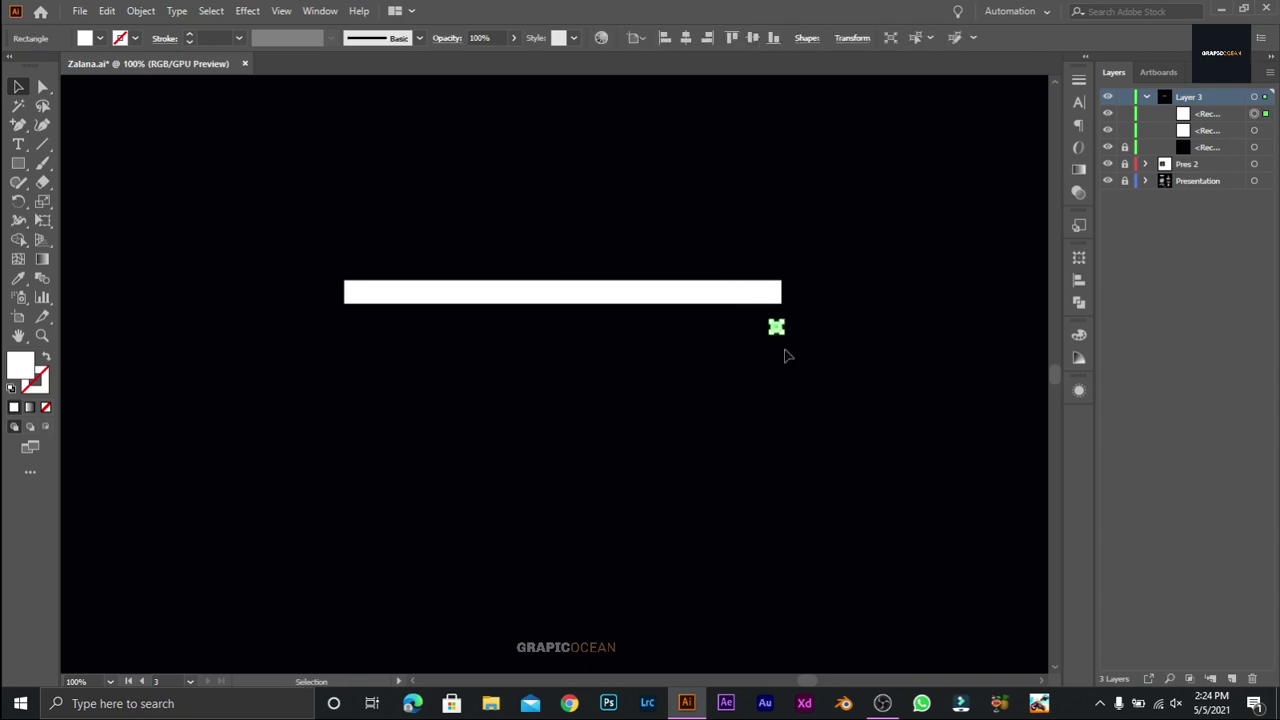
key("ctrl+equal")
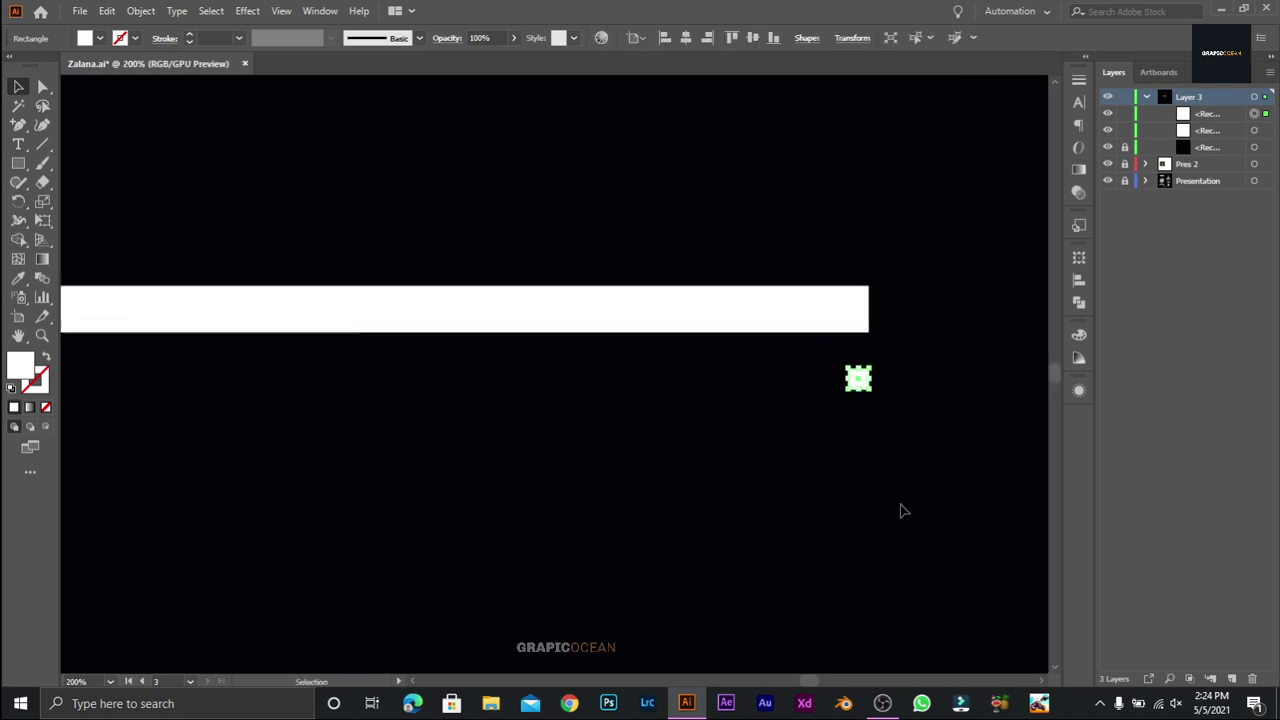
key("ctrl+equal")
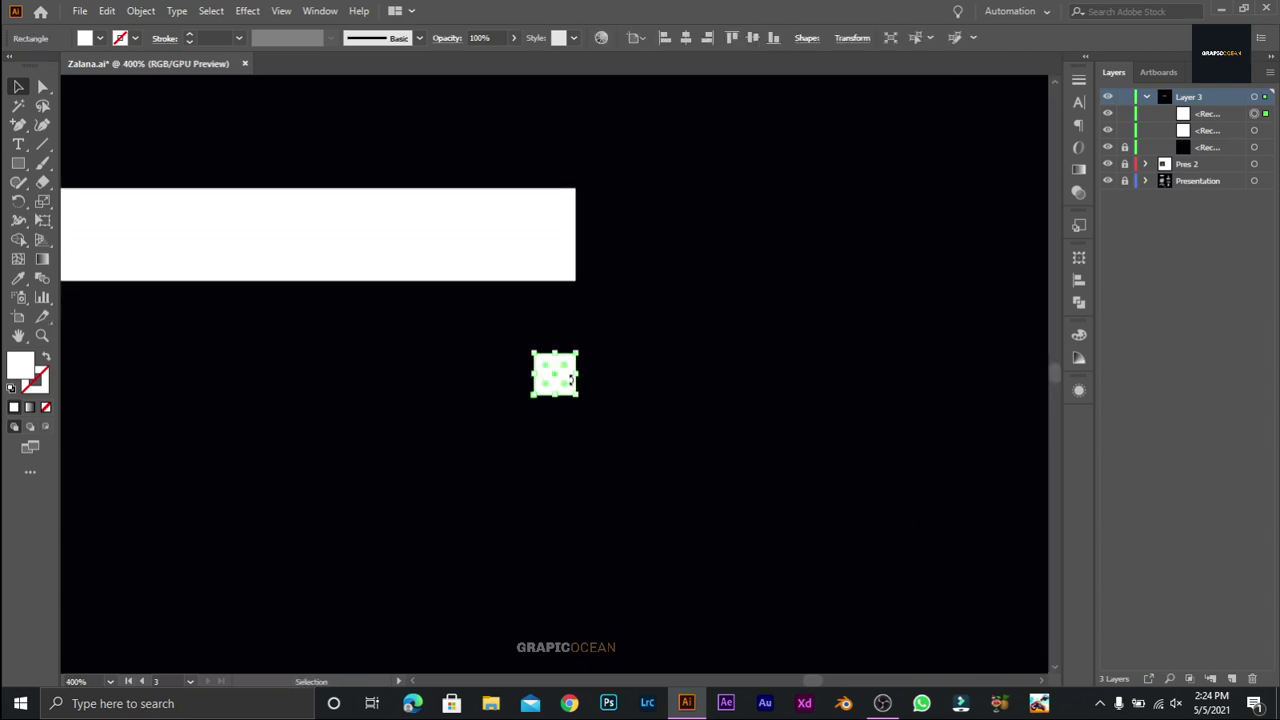
left_click_drag(555, 380, 555, 304)
Step: Copy the bar and its square straight down twice to make three evenly spaced bars
left_click(600, 363)
key("ctrl+minus")
key("ctrl+minus")
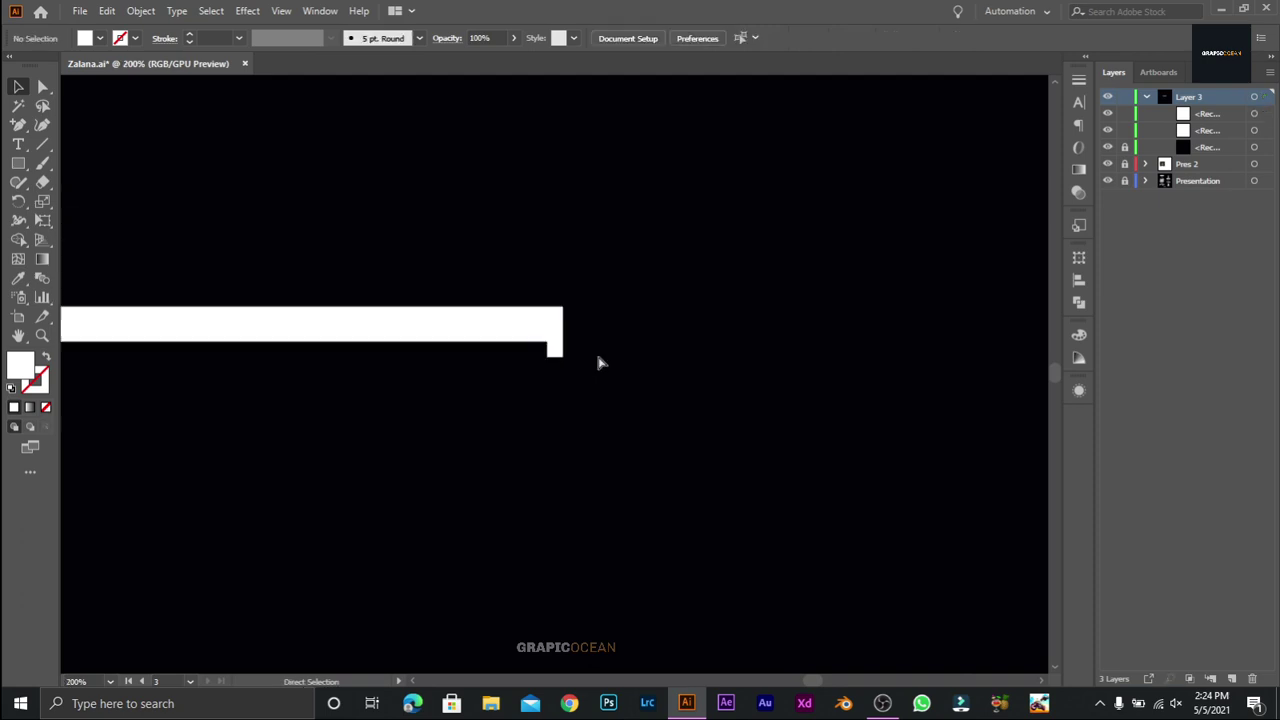
key("ctrl+minus")
key("ctrl+minus")
key("ctrl+minus")
left_click_drag(491, 460, 564, 428)
left_click_drag(316, 290, 683, 406)
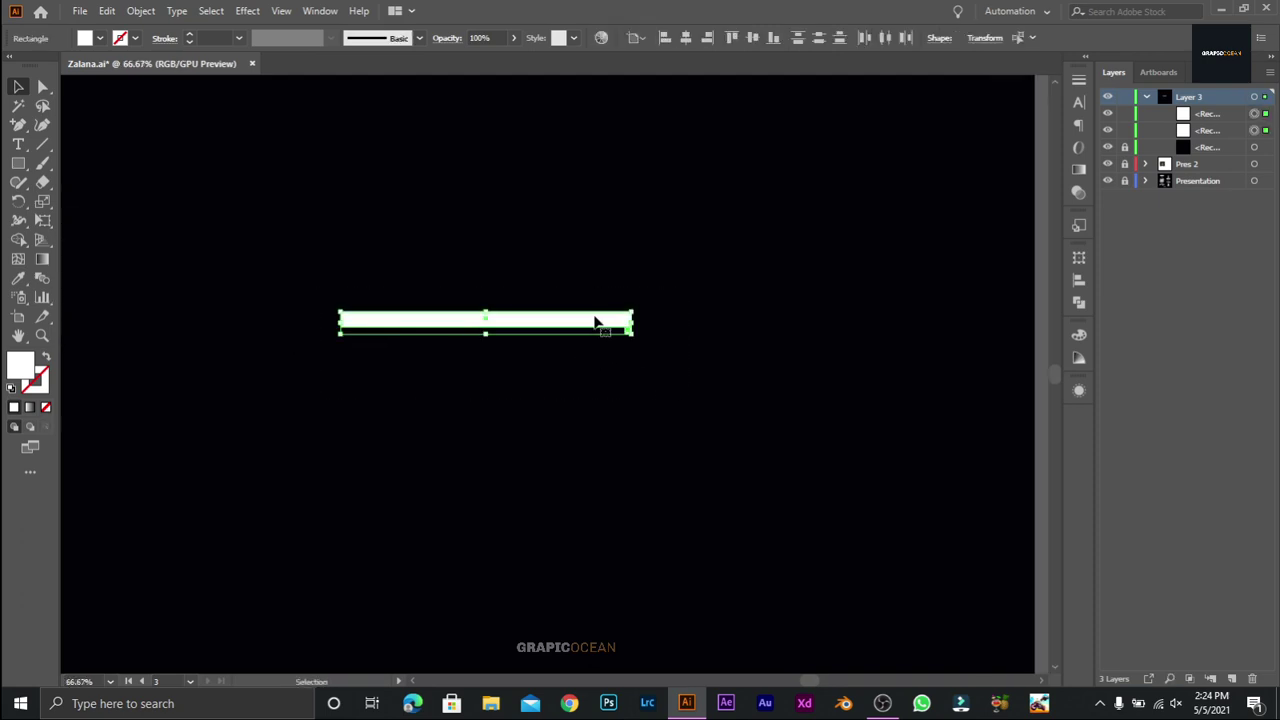
left_click_drag(593, 321, 594, 345)
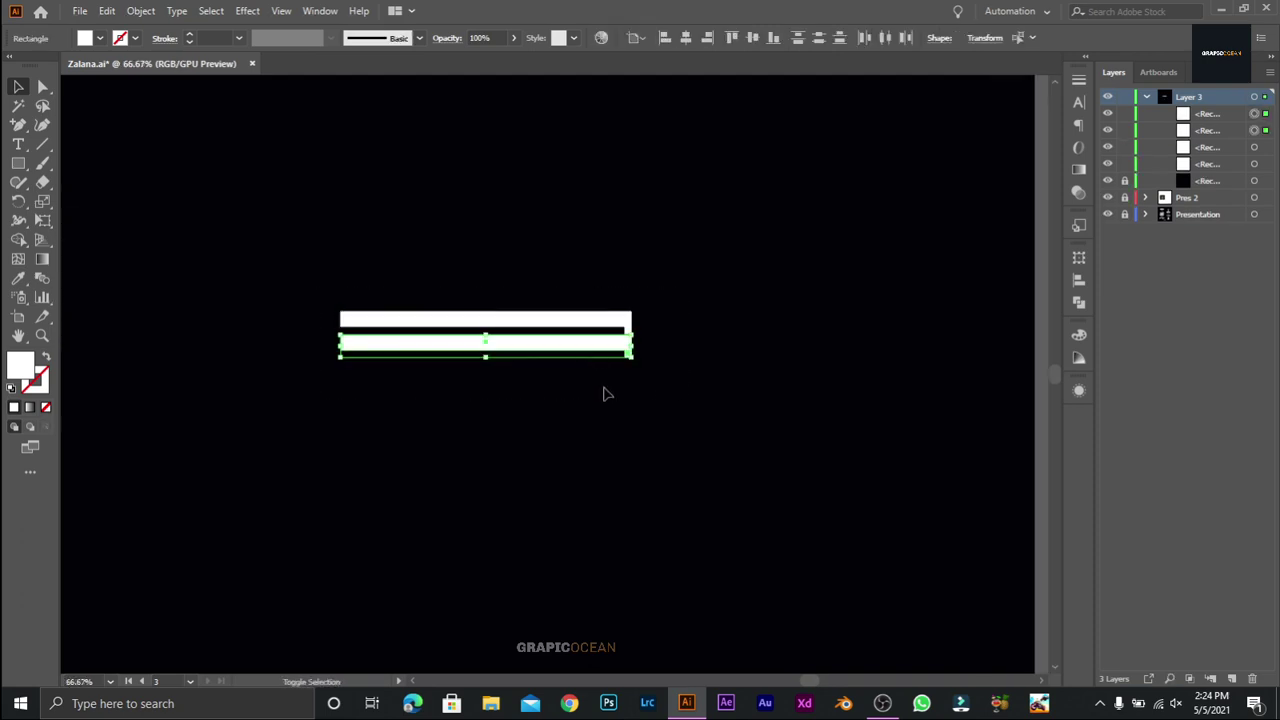
key("ctrl+z")
key("ctrl+plus")
key("ctrl+plus")
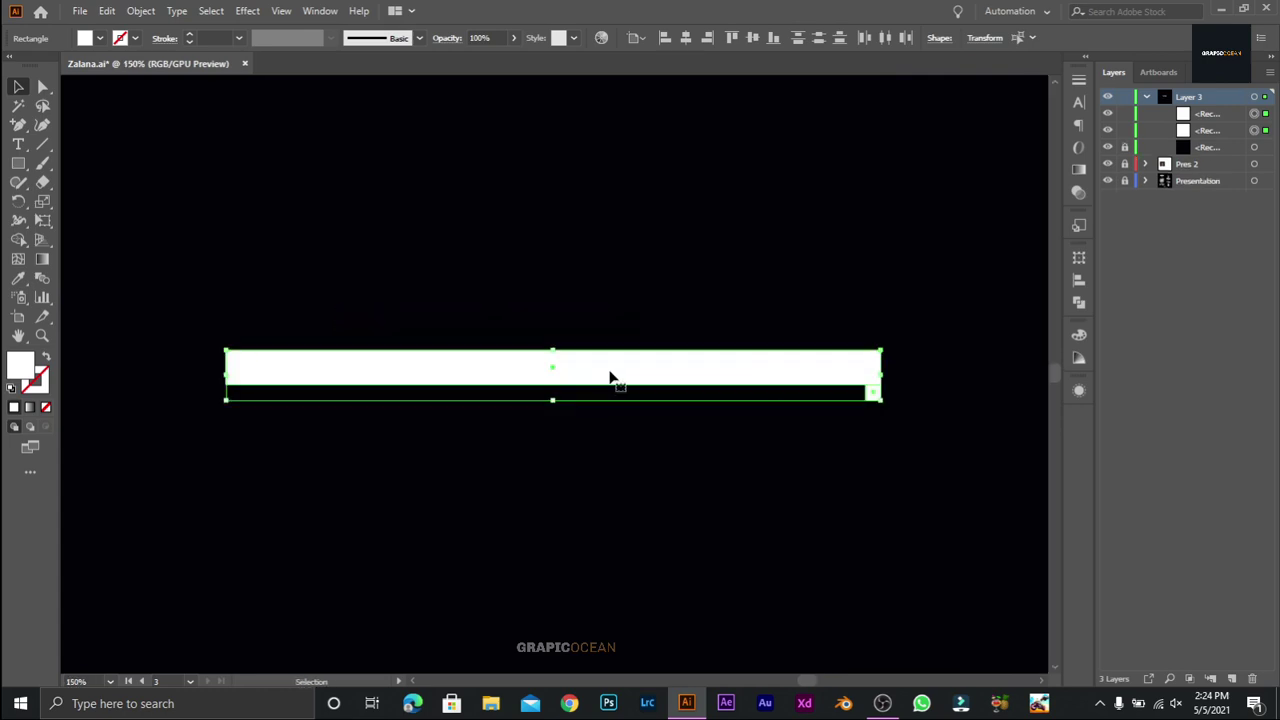
left_click_drag(610, 377, 609, 426)
key("ctrl+d")
Step: Delete the small spacer squares along the bars' right edge
left_click(876, 494)
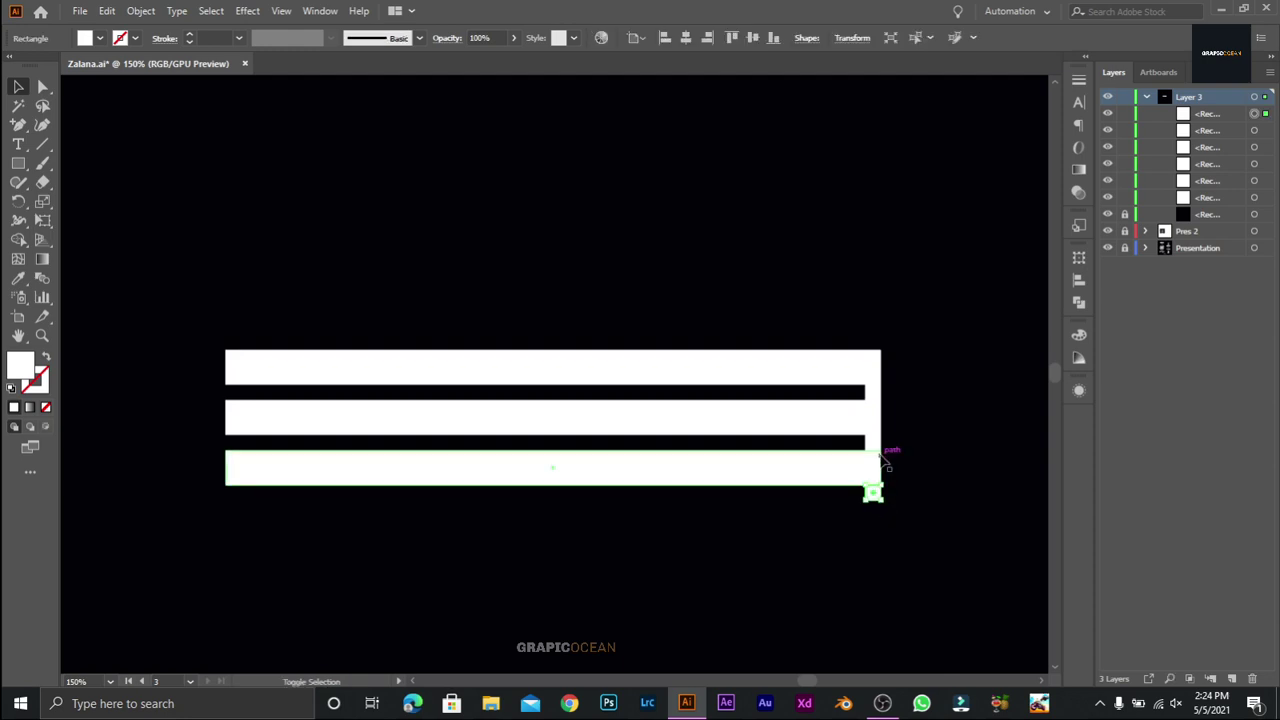
left_click_drag(876, 494, 880, 386)
left_click(878, 496)
left_click_drag(873, 494, 871, 391)
key("Delete")
key("ctrl+1")
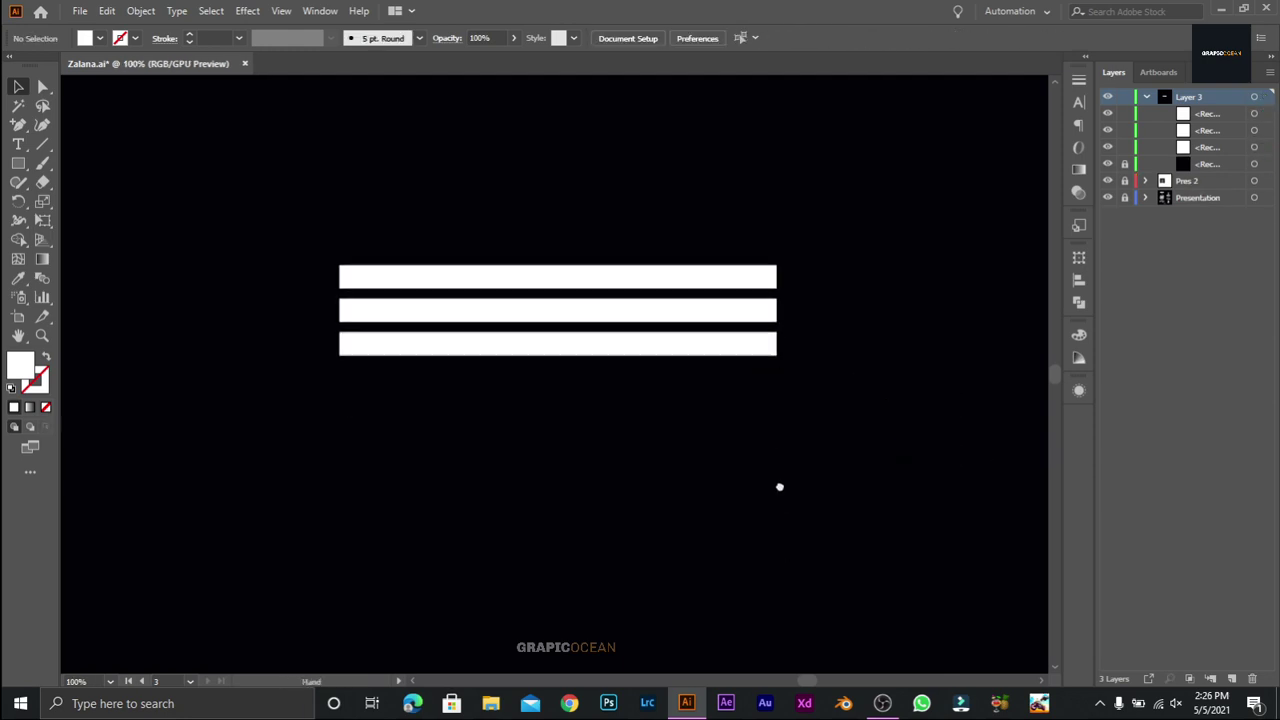
left_click_drag(780, 486, 782, 471)
Step: Create a small white rectangle and place it beside the bars
key("m")
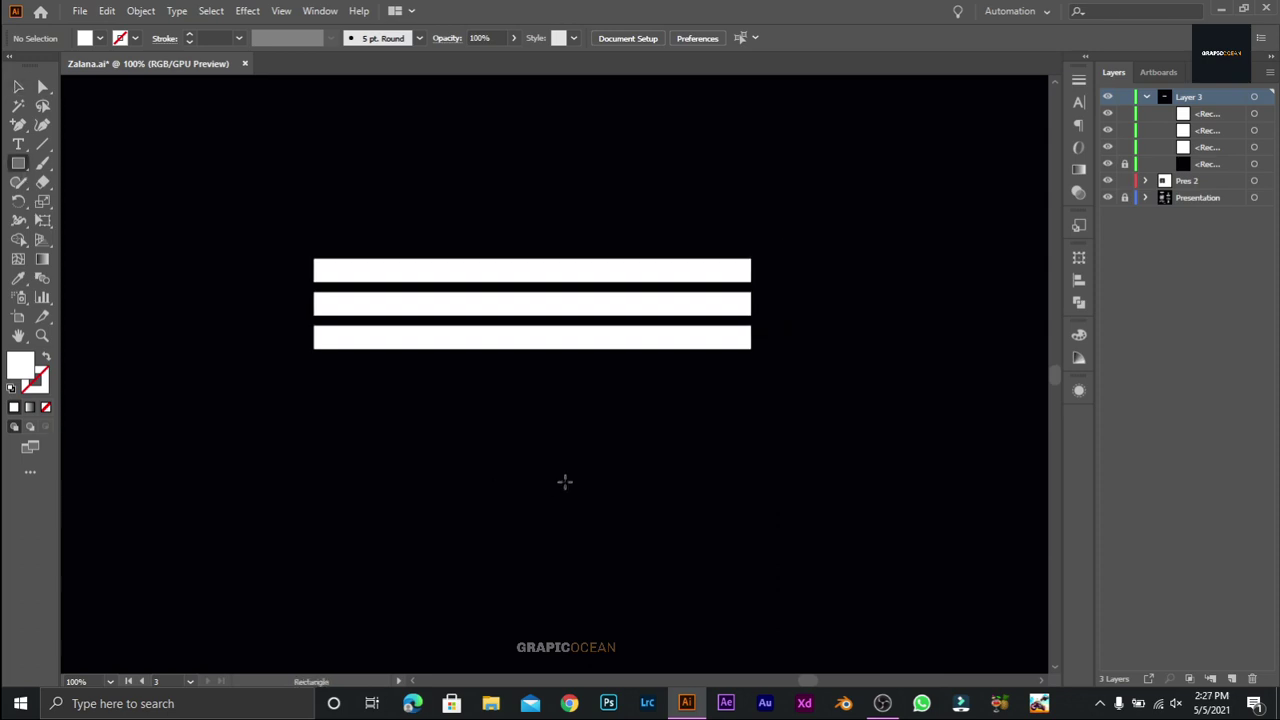
left_click(607, 535)
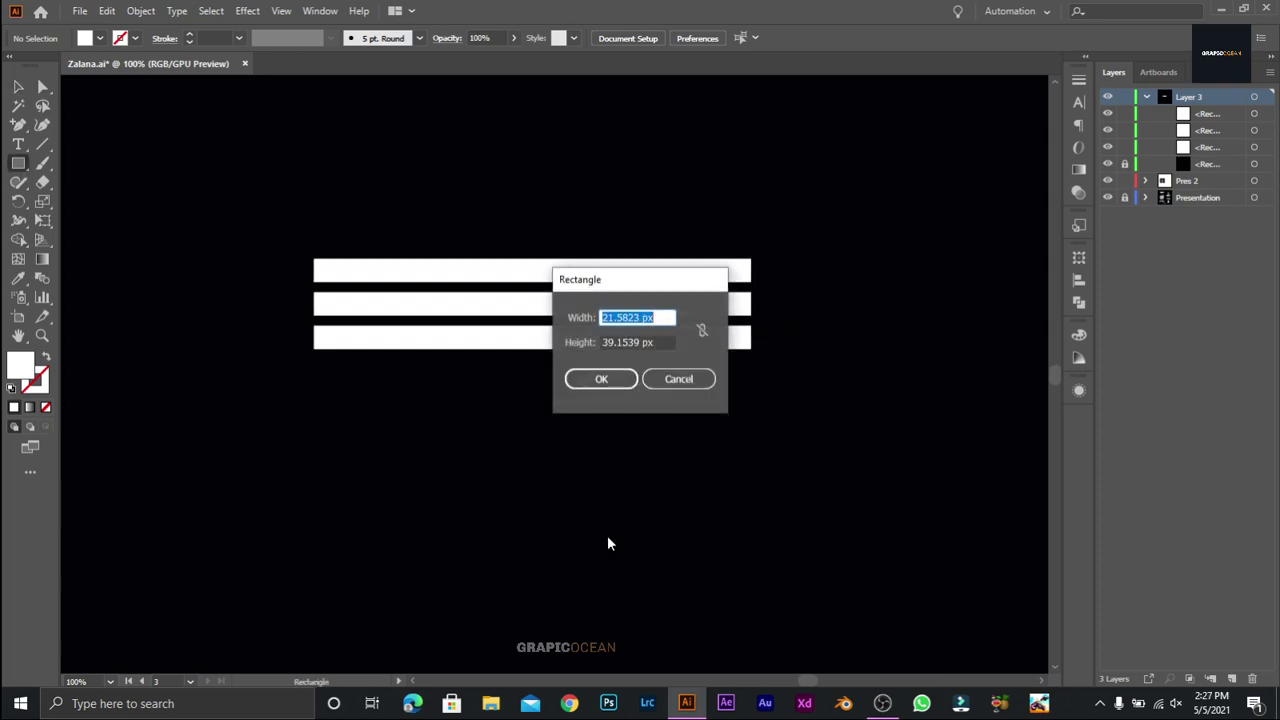
left_click(601, 379)
key("v")
left_click_drag(582, 525, 736, 392)
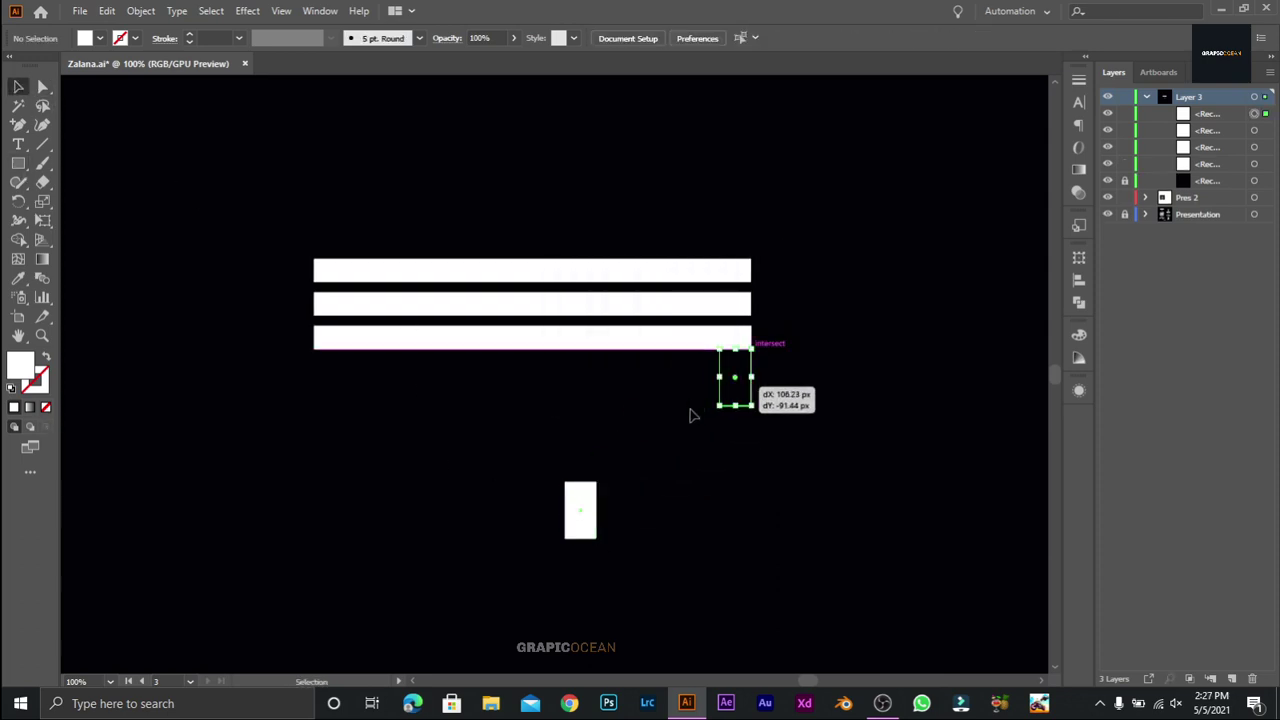
Step: Copy the three bars below with a gap and move the small rectangle off to the right
mouse_move(300, 245)
left_mouse_down()
mouse_move(391, 363)
mouse_move(425, 491)
left_mouse_up()
left_click(748, 388)
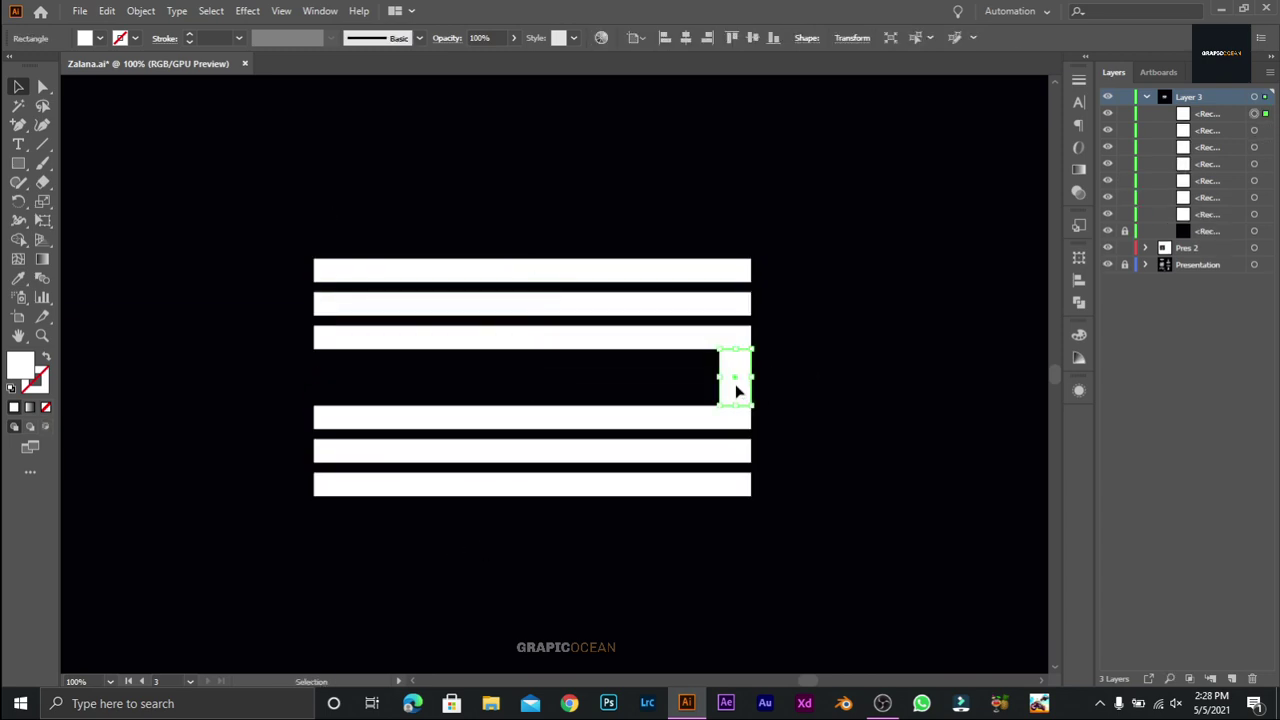
left_click_drag(735, 390, 955, 390)
left_click(880, 480)
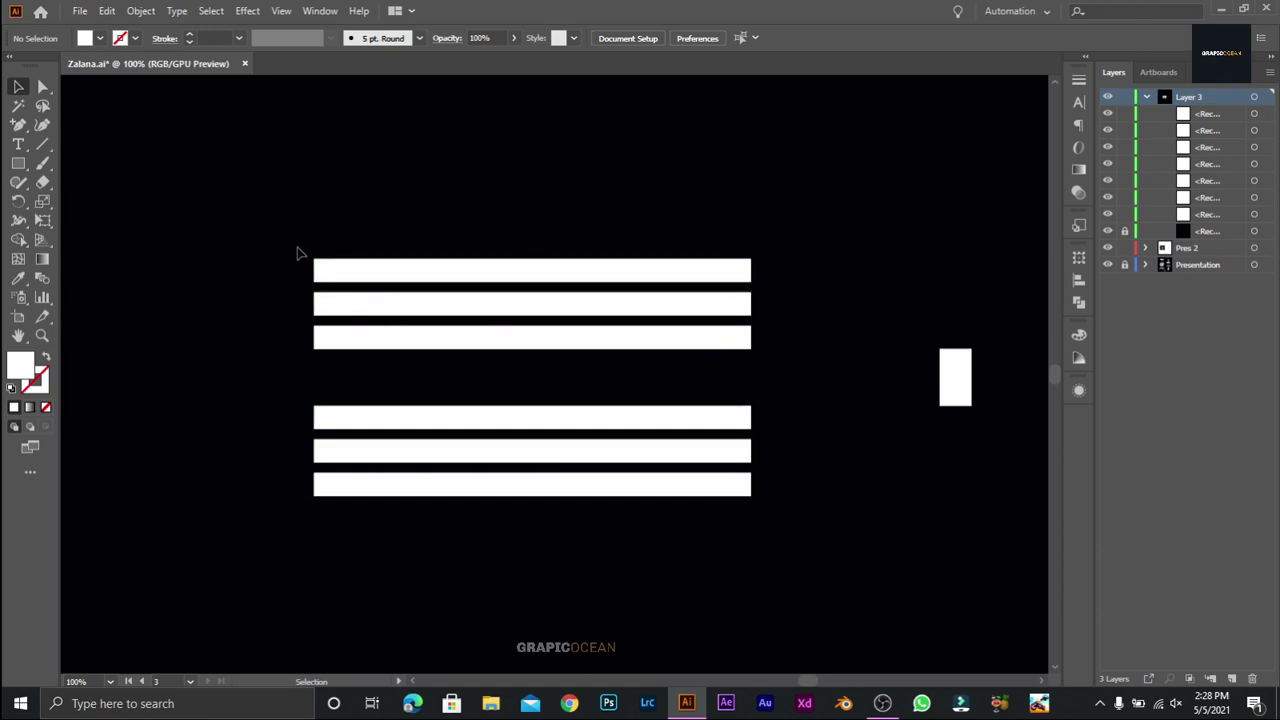
left_click_drag(297, 253, 371, 312)
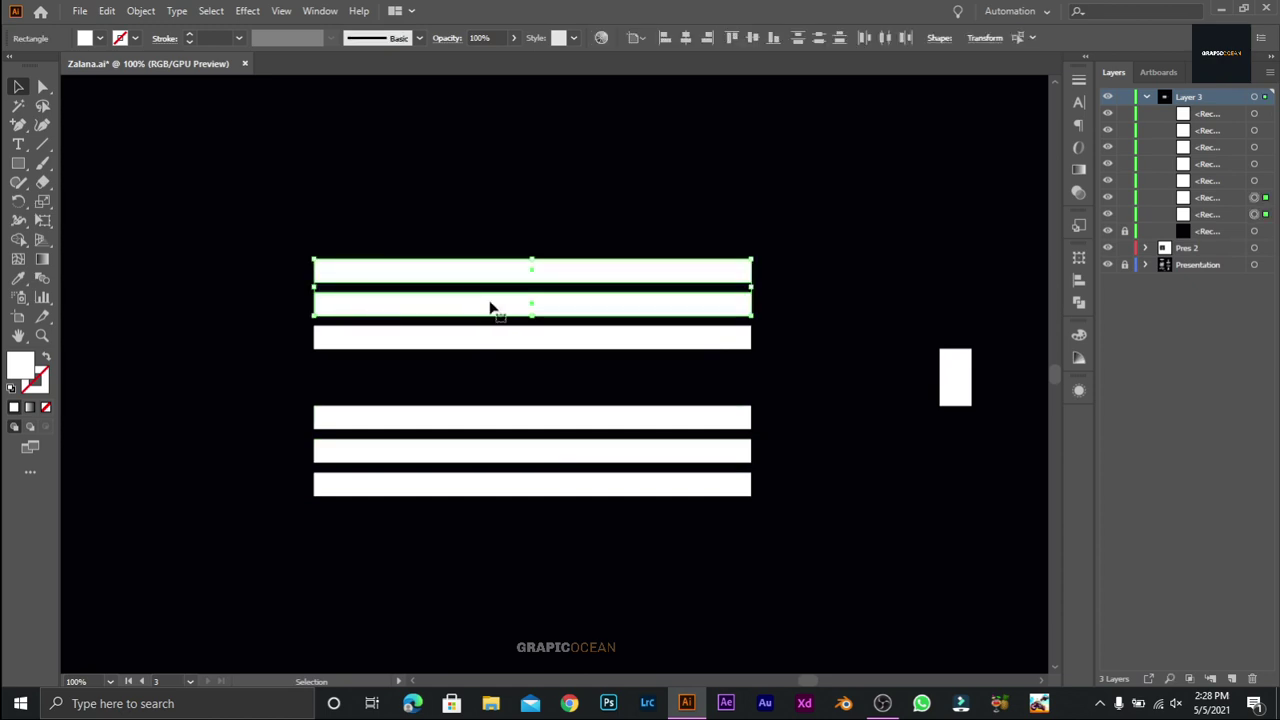
Step: Copy the top two bars and rotate the copies 90° into vertical bars
left_click_drag(490, 307, 323, 196)
right_click(318, 192)
mouse_move(362, 440)
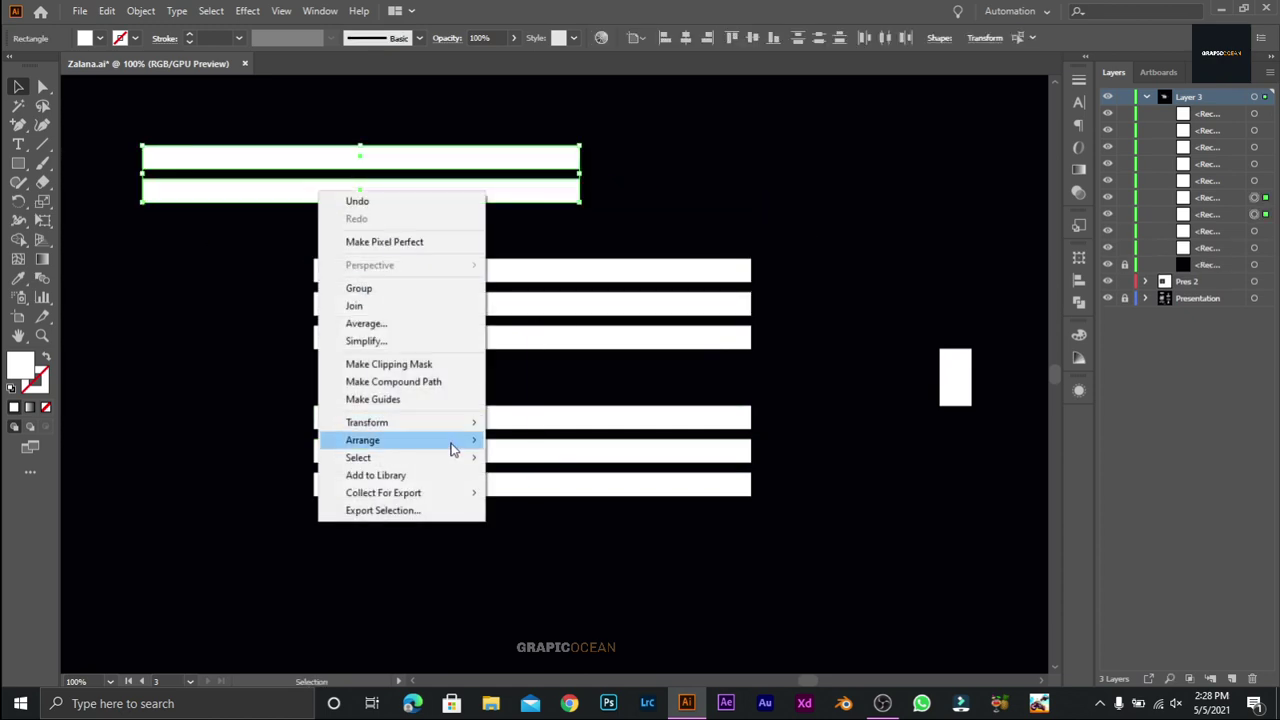
left_click(510, 460)
type("90")
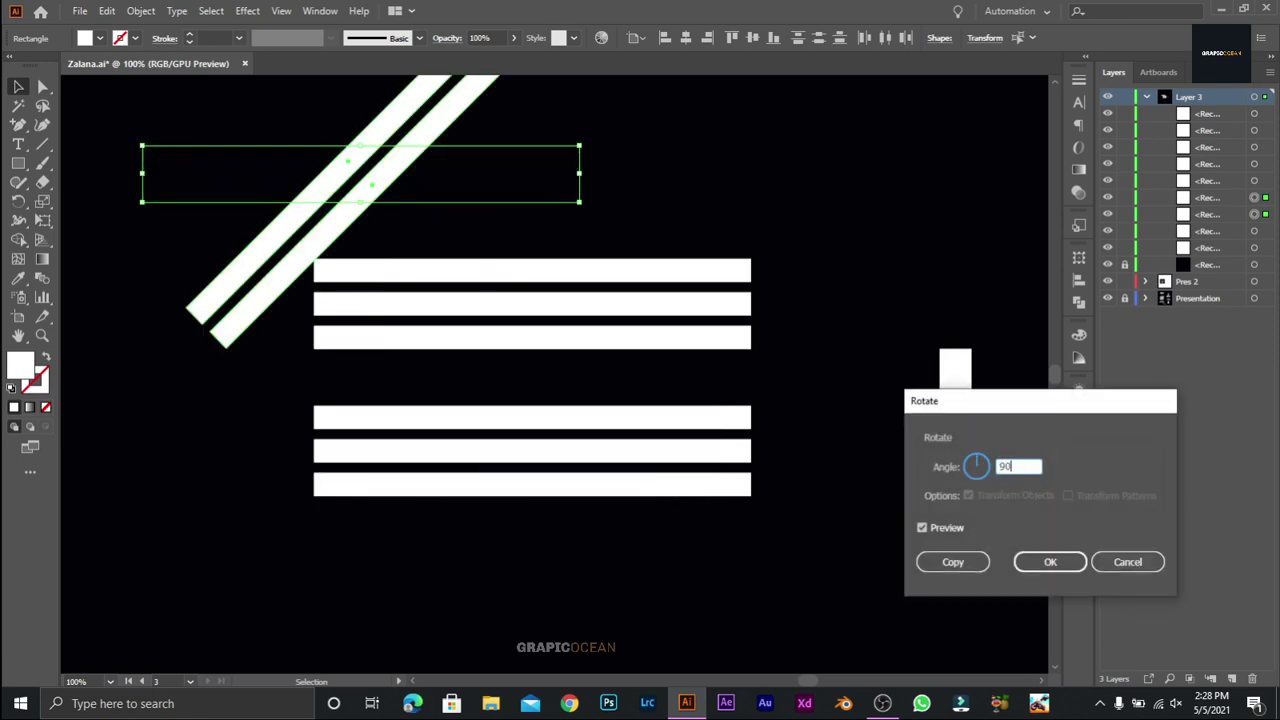
key("Return")
Step: Group the two vertical bars and copy the pair to the right side of the stacks
mouse_move(305, 140)
left_mouse_down()
mouse_move(425, 192)
mouse_move(379, 411)
mouse_move(395, 398)
left_mouse_up()
key("ctrl+g")
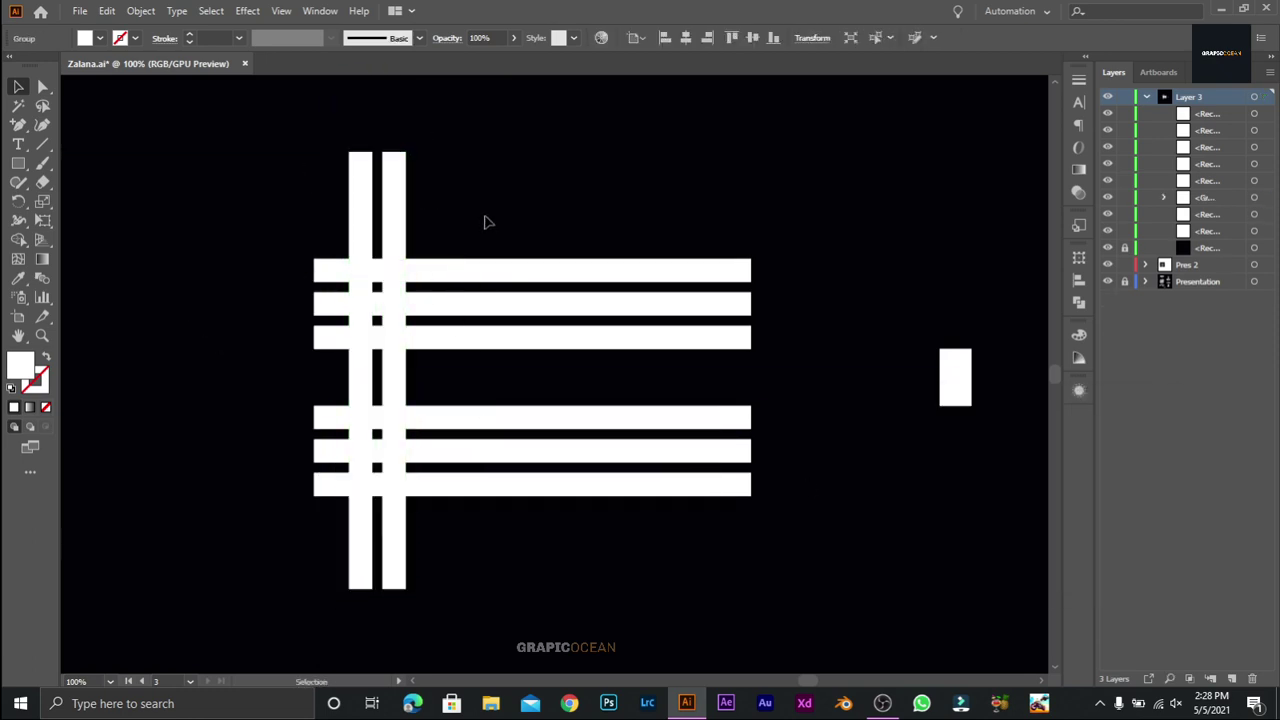
left_click_drag(390, 265, 667, 265)
left_click(194, 191)
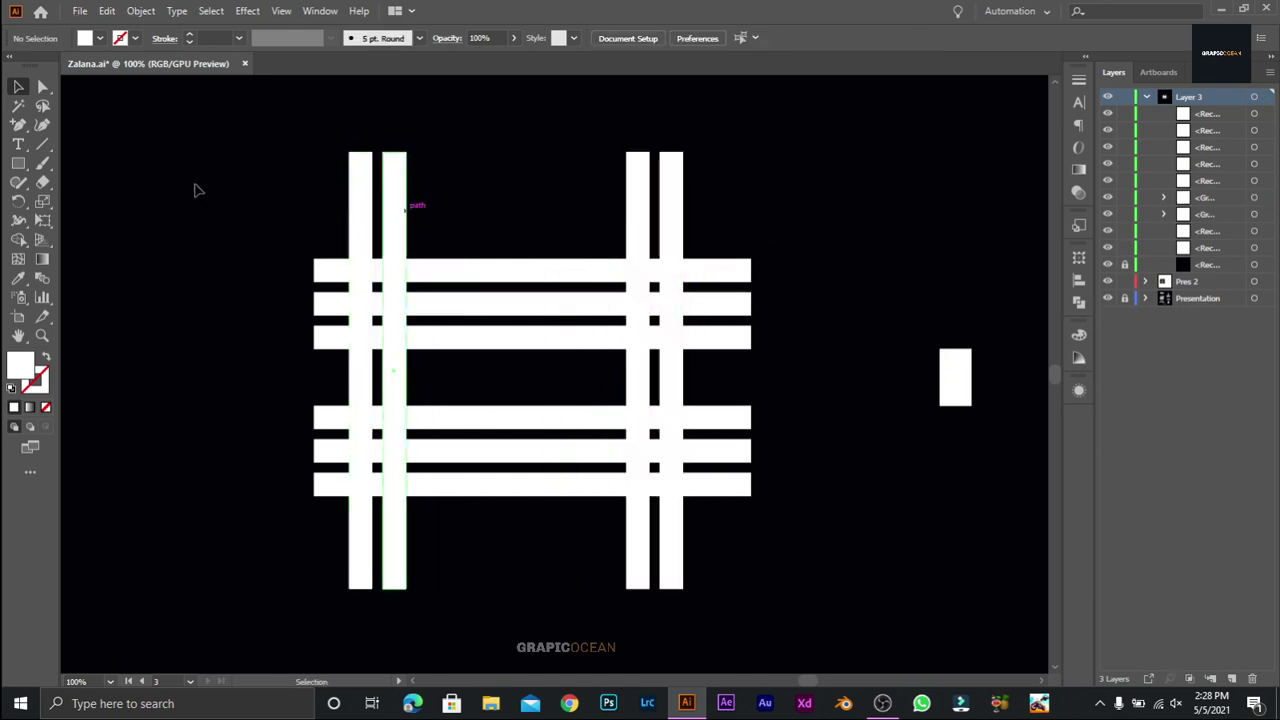
Step: Make a 93.6 px spacer rectangle and slide both vertical bar pairs against it
key("m")
left_click(460, 232)
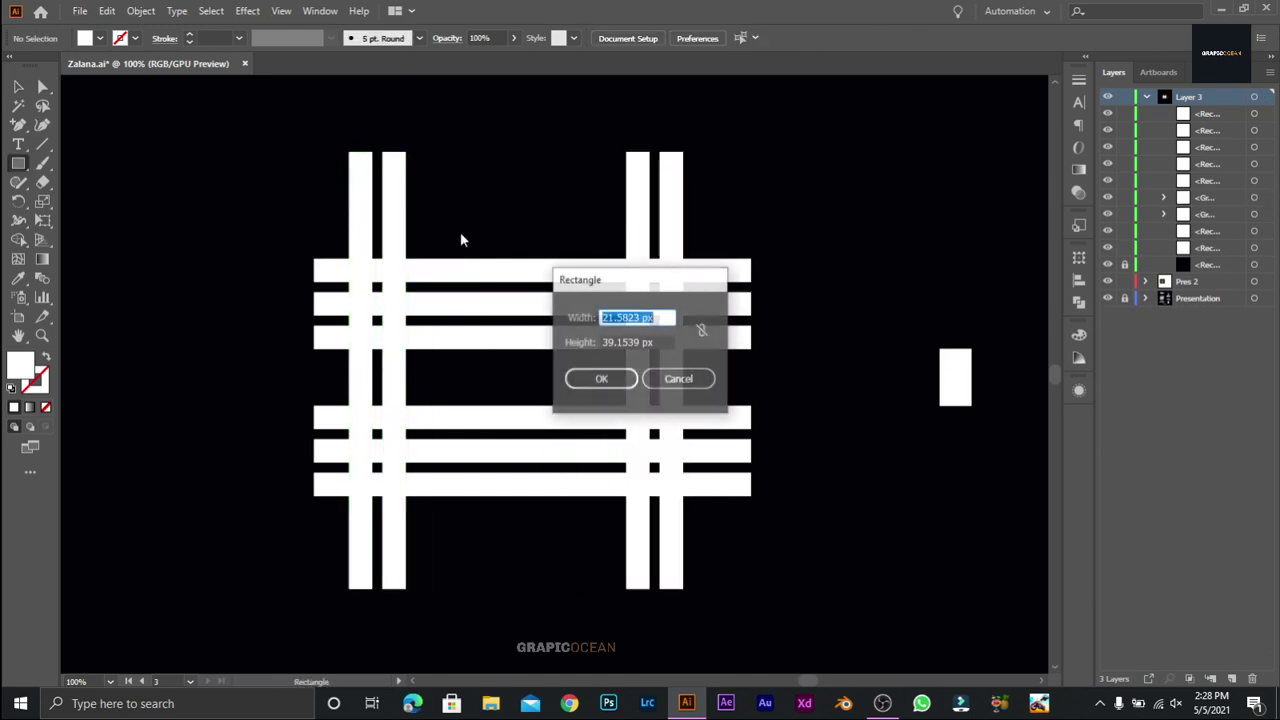
type("93.")
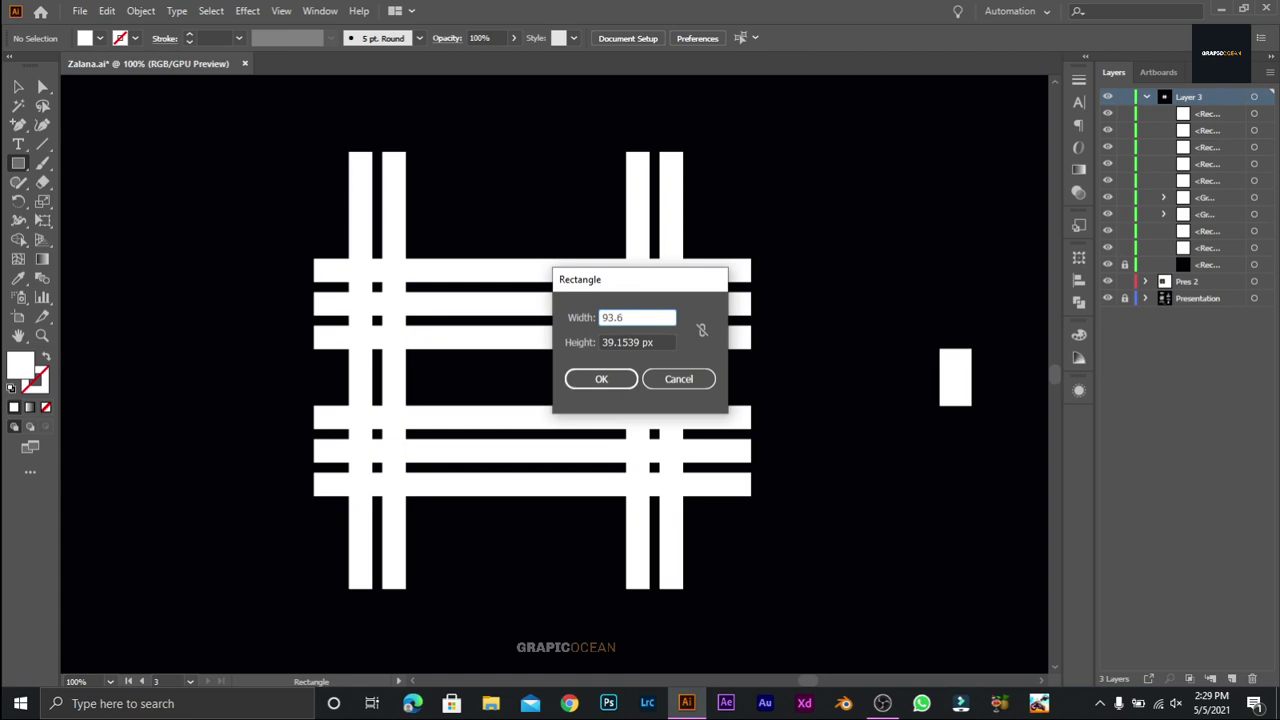
left_click(600, 378)
key("v")
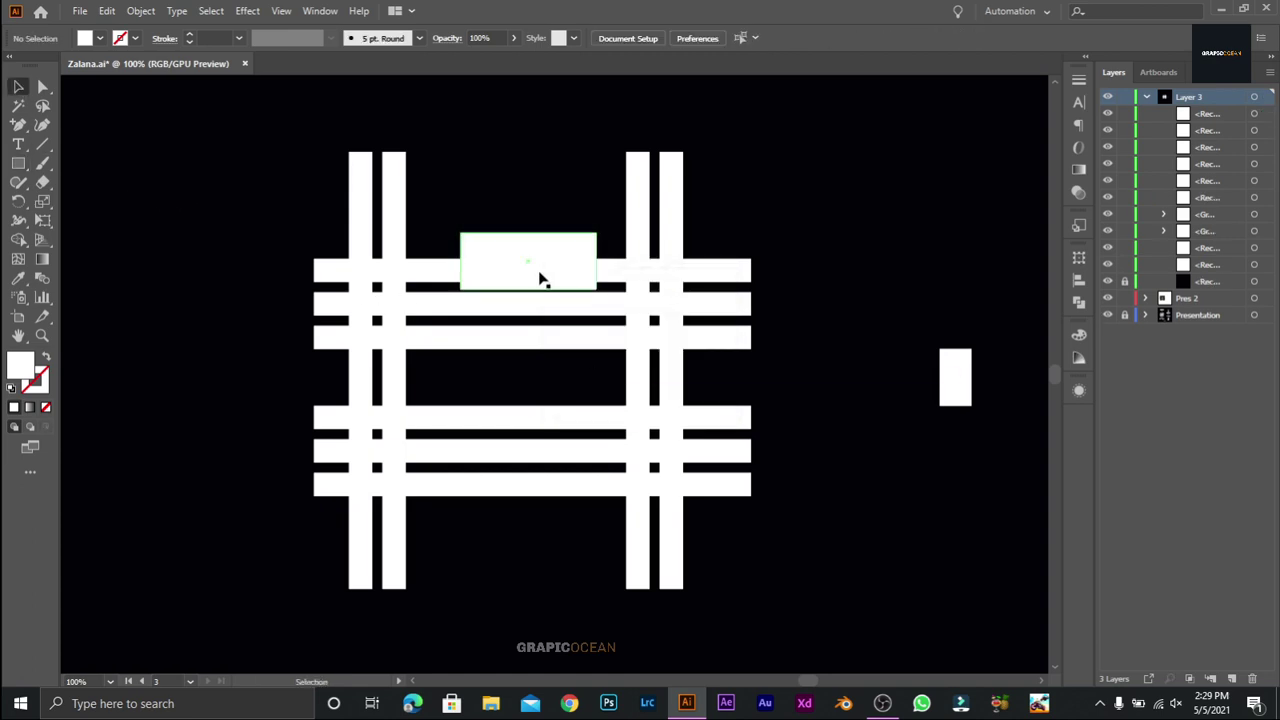
left_click_drag(543, 231, 531, 231)
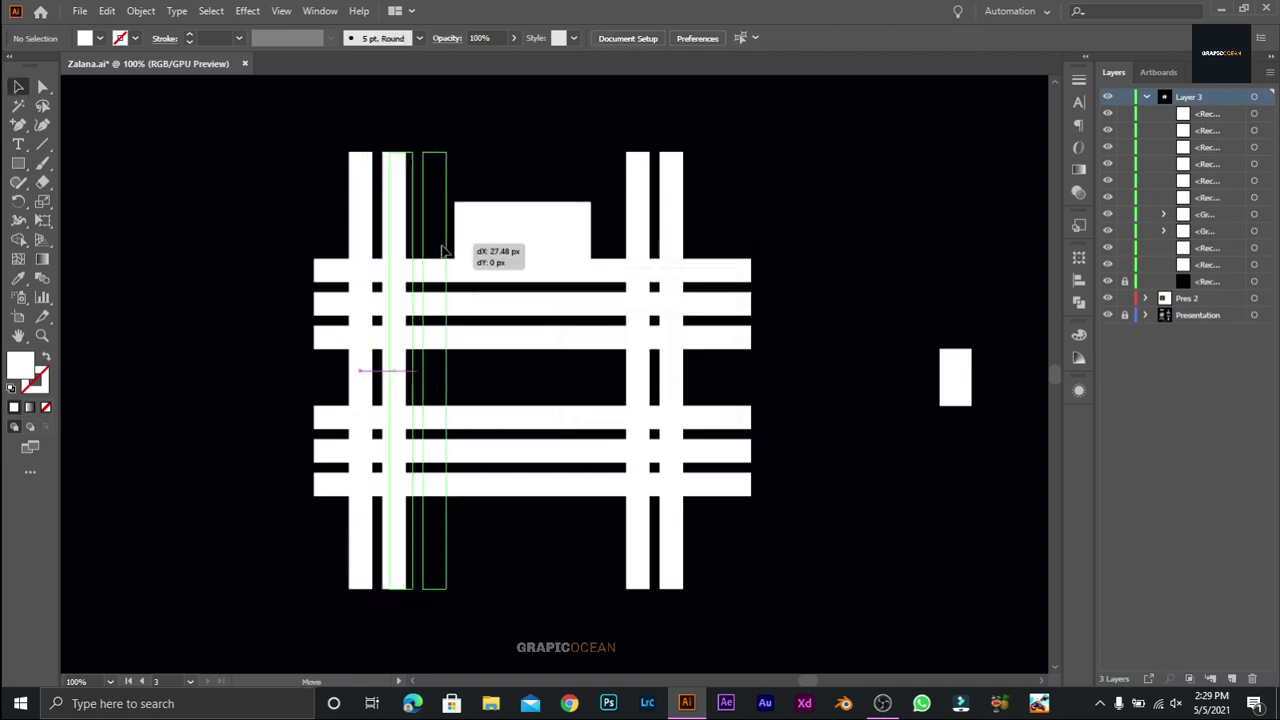
left_click_drag(400, 243, 449, 243)
left_click_drag(629, 251, 593, 251)
Step: Delete the spacer and the small right-hand rectangle
left_click(571, 246)
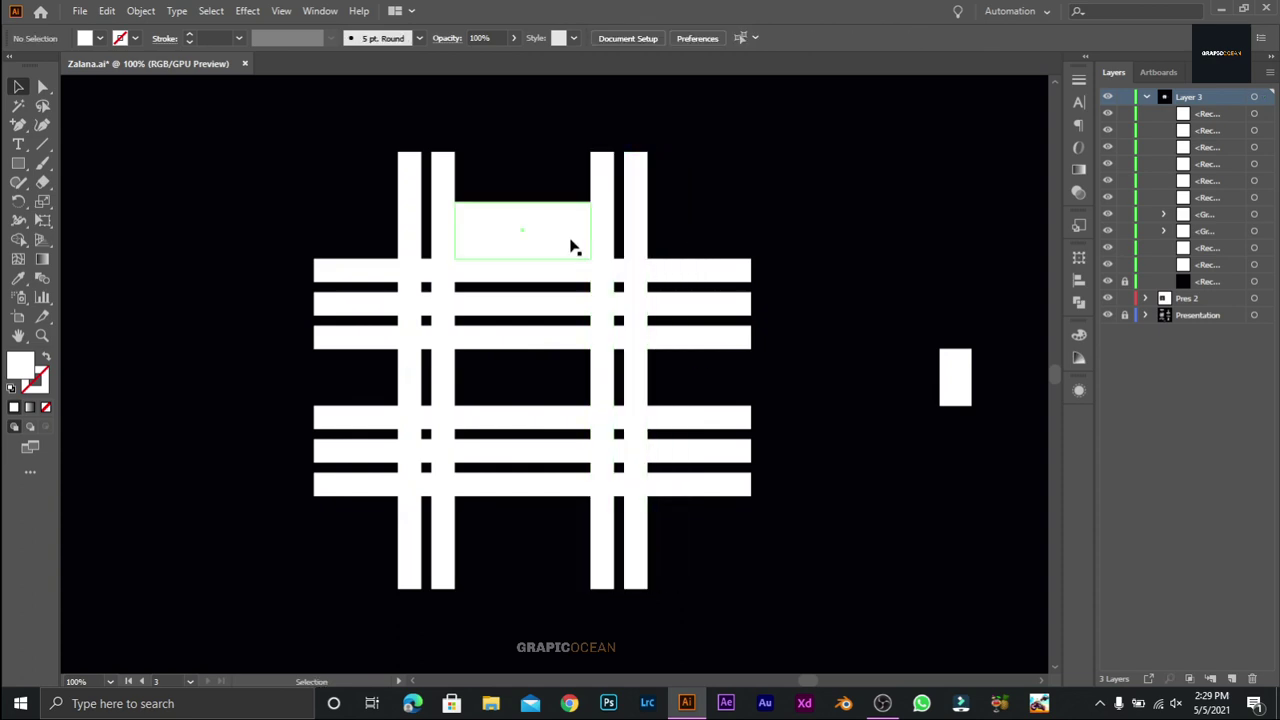
key("Delete")
left_click(960, 395)
key("Delete")
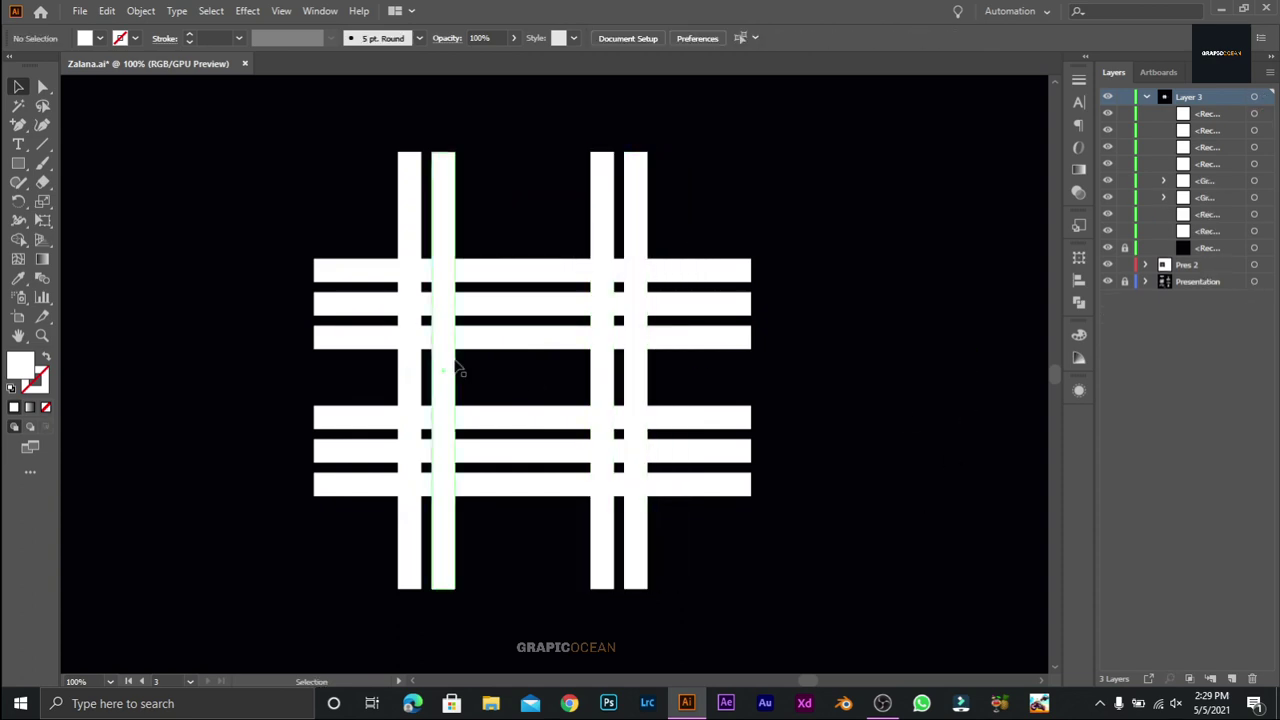
left_click_drag(723, 437, 559, 442)
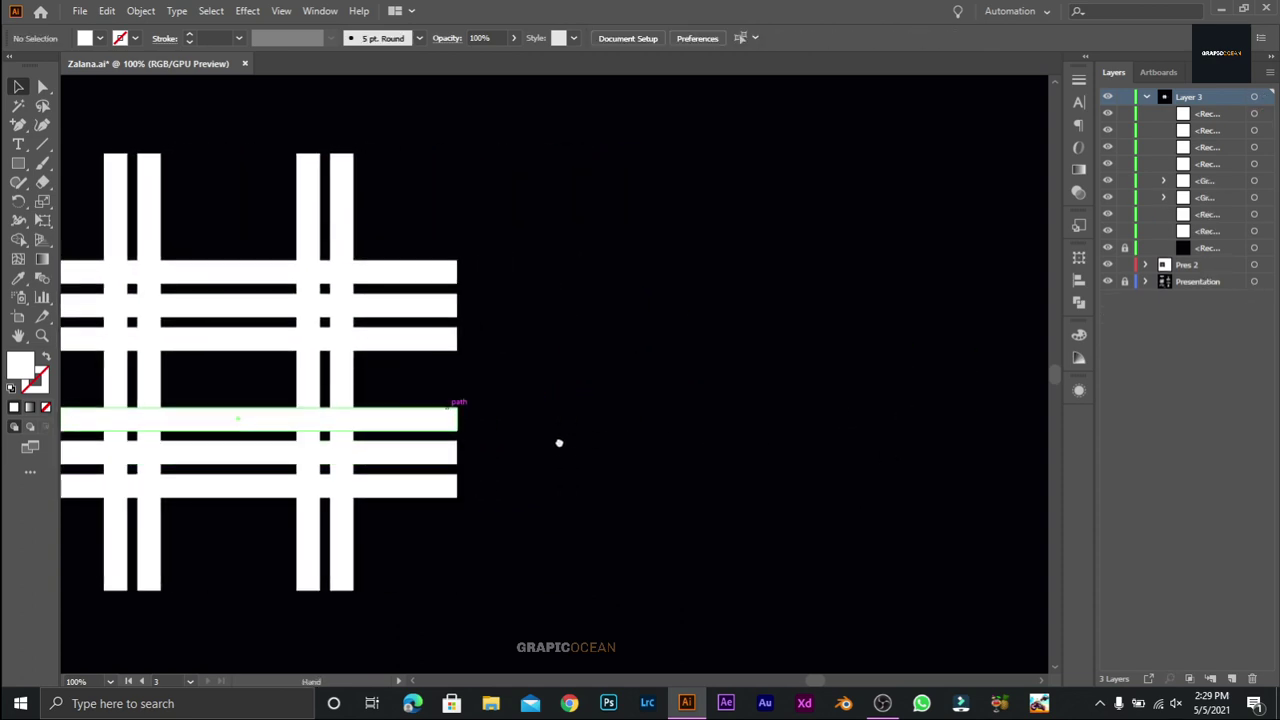
Step: Copy the top three bars to the right, duplicate them below, and open Rotate for all six
mouse_move(429, 258)
left_mouse_down()
mouse_move(437, 349)
mouse_move(972, 395)
left_mouse_up()
left_click_drag(842, 344, 846, 446)
left_click(870, 523)
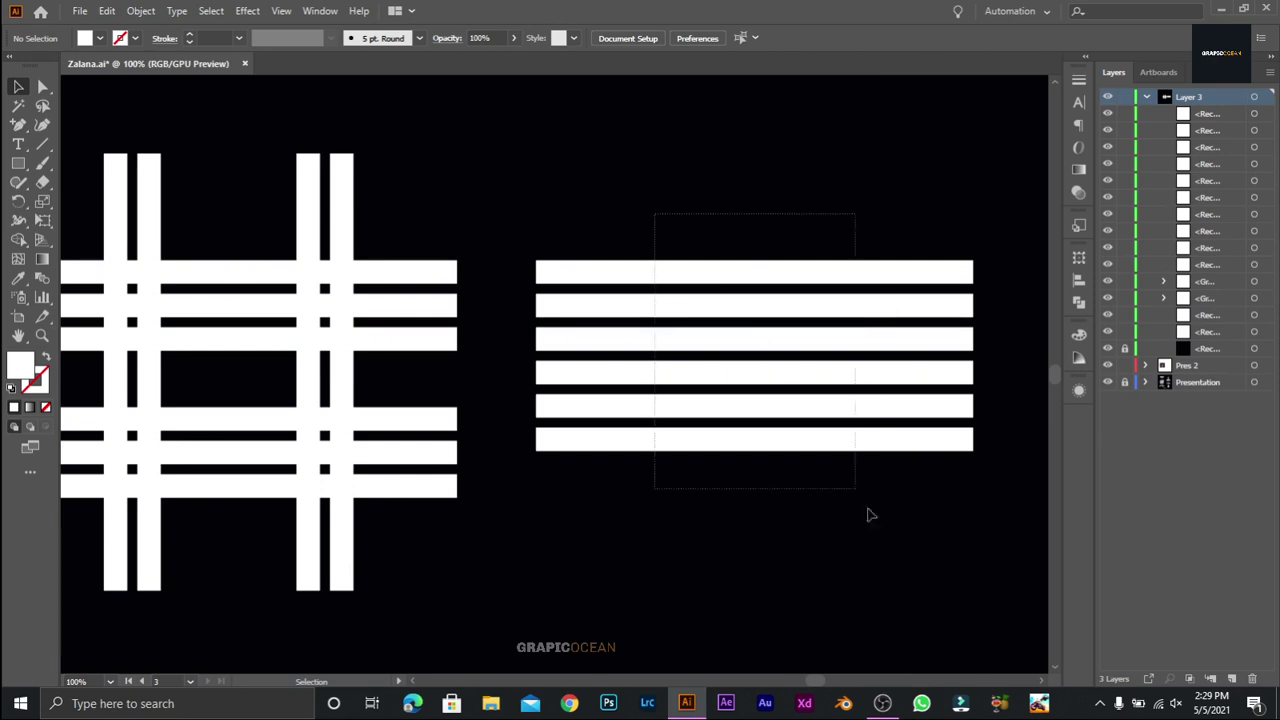
left_click_drag(868, 514, 879, 200)
right_click(880, 197)
left_click(1092, 473)
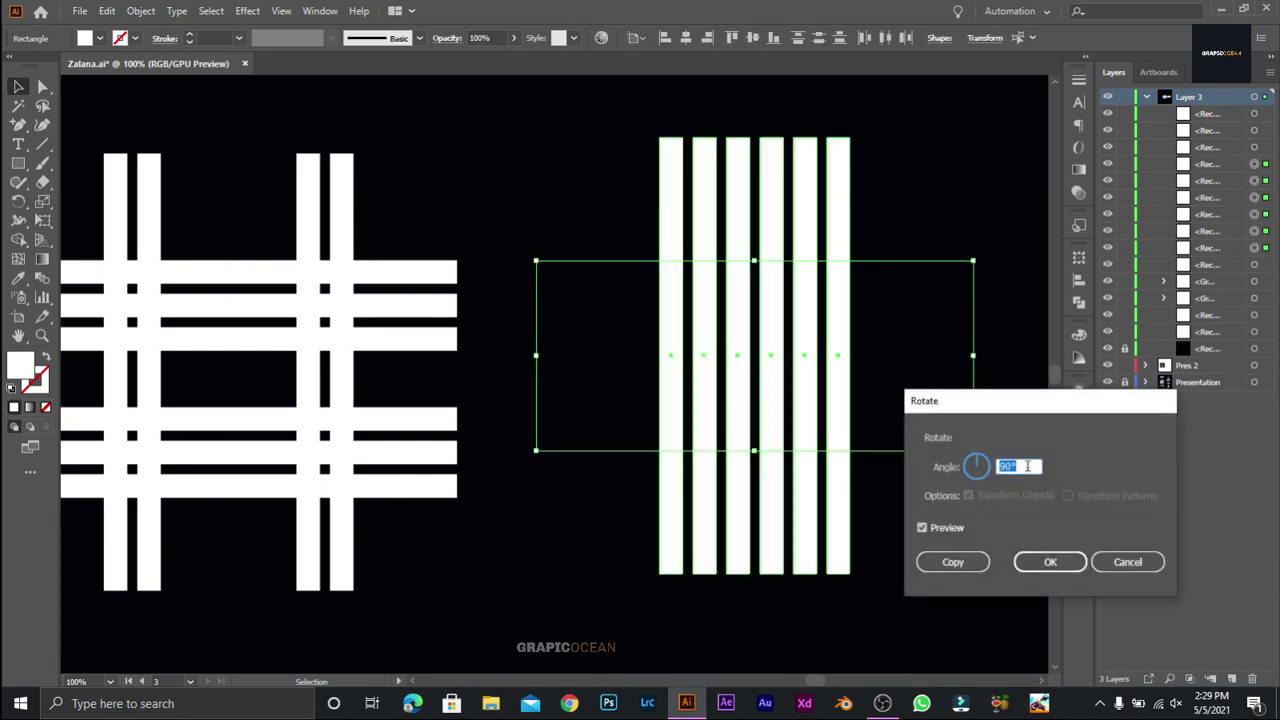
Step: Rotate the six new bars by -45° into a diagonal stack
type("-45")
key("Return")
left_click(971, 491)
scroll(760, 594, "left", 3)
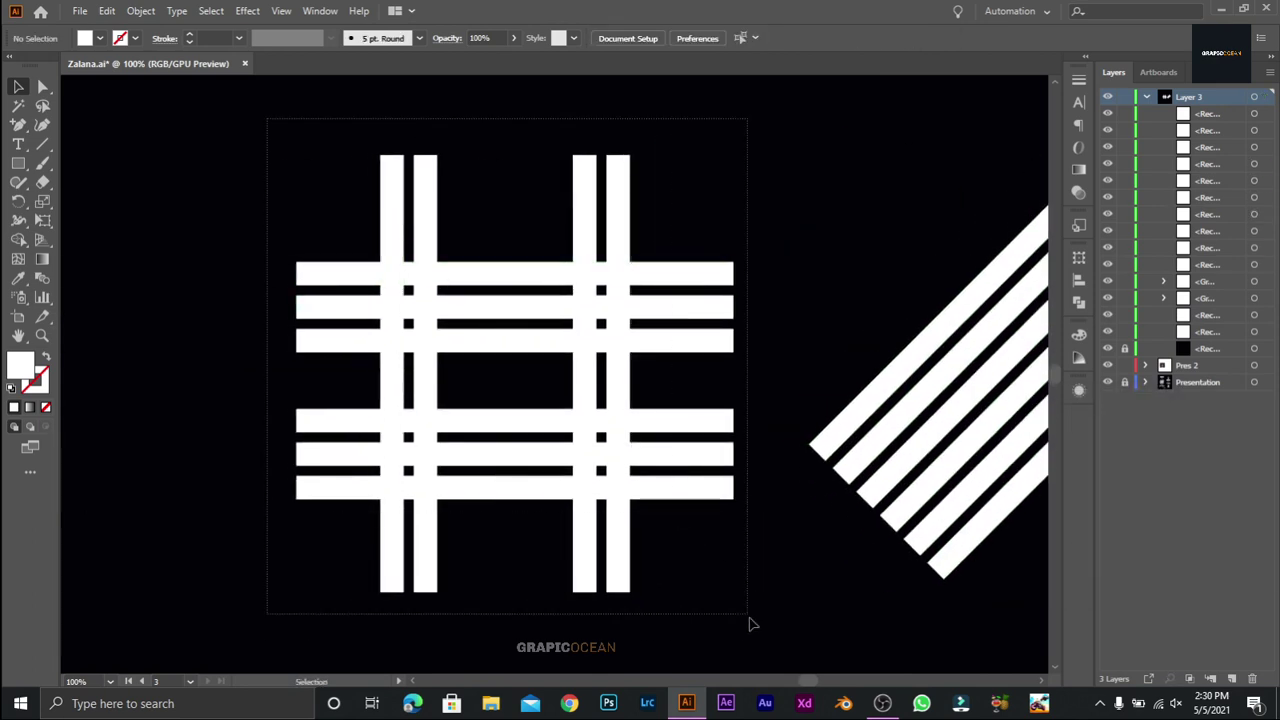
Step: Group the grid's six horizontal bars
left_click_drag(752, 624, 760, 645)
left_click(635, 37)
left_click(622, 257)
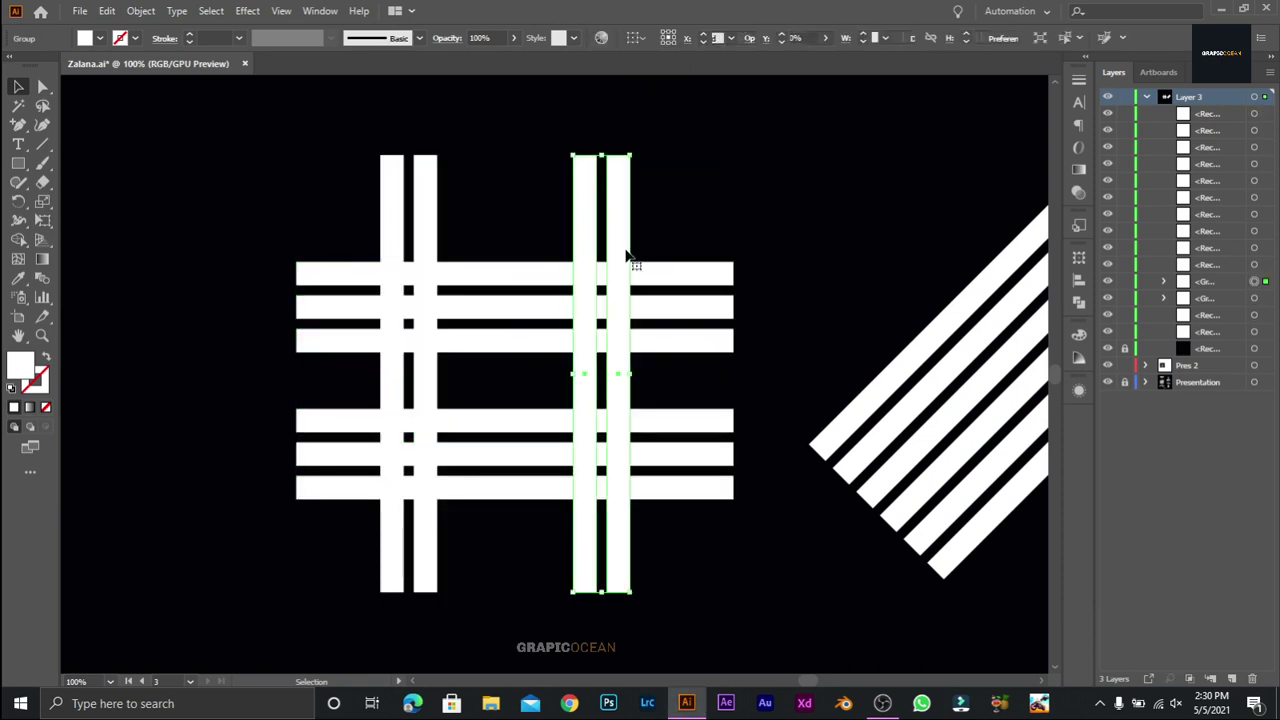
left_click(430, 245, "shift")
left_click(694, 274)
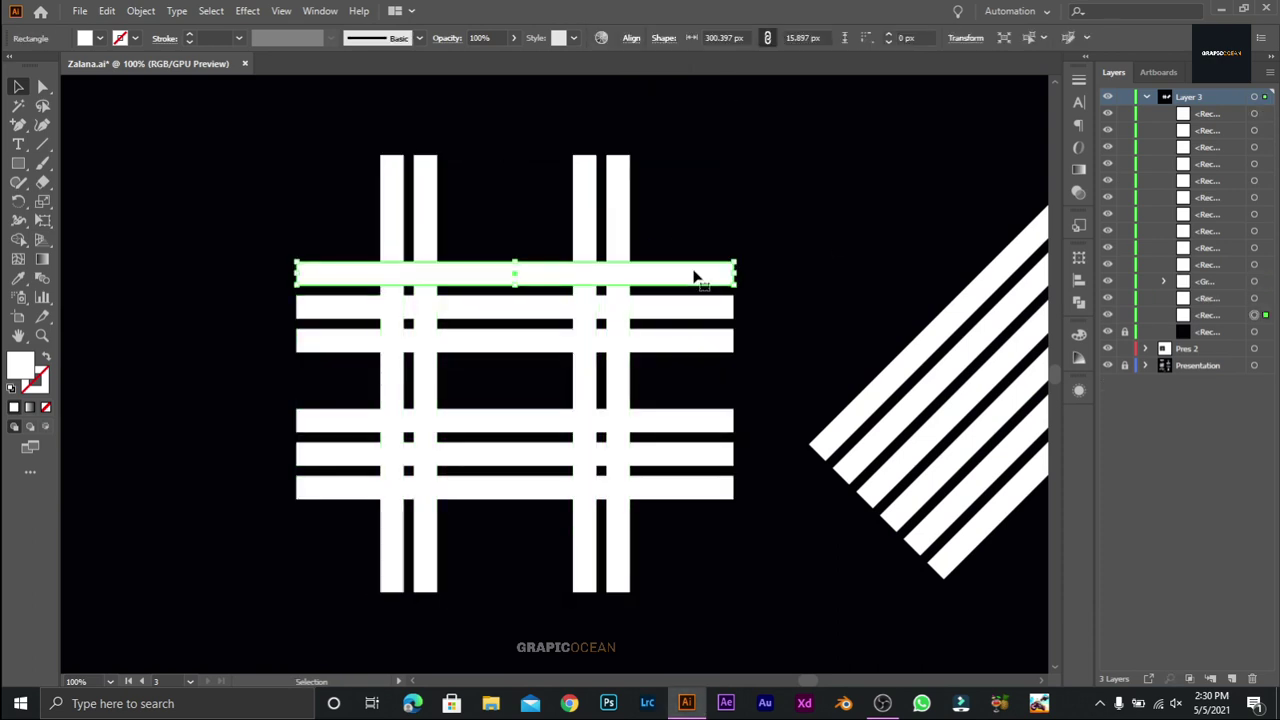
left_click_drag(665, 225, 722, 505)
right_click(720, 503)
left_click(784, 262)
left_click(791, 271)
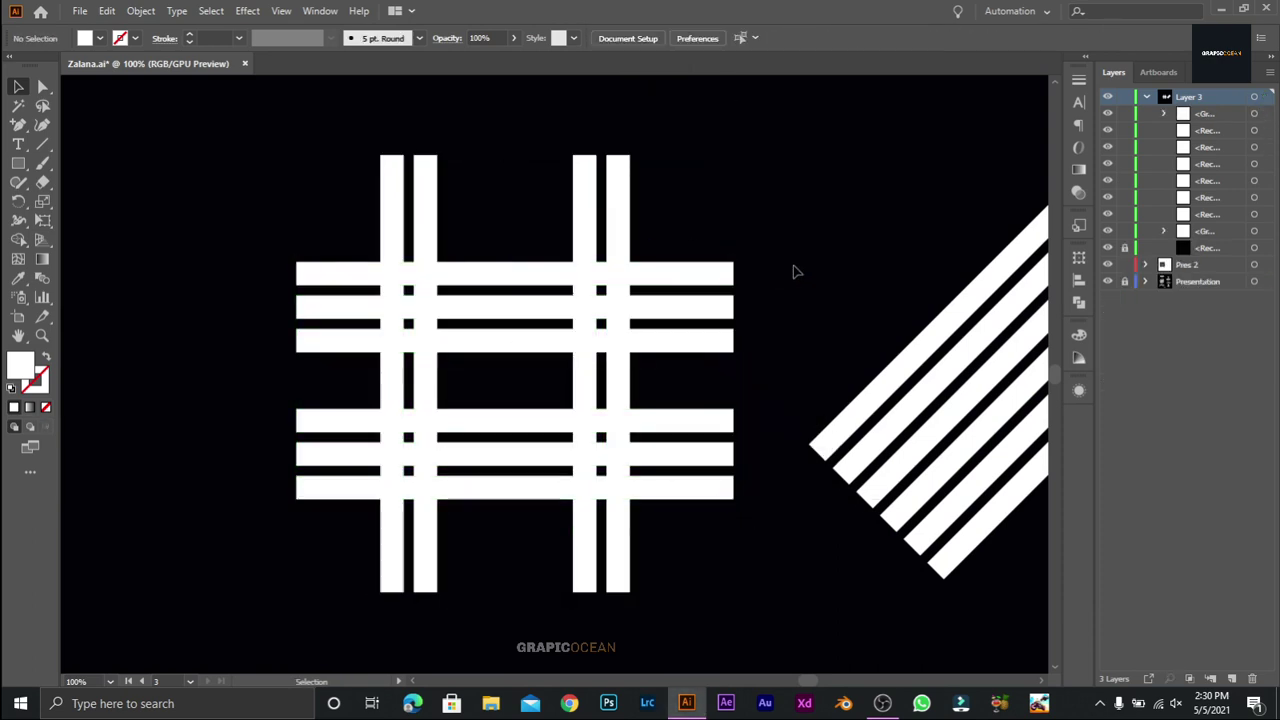
Step: Group the diagonal bars
scroll(791, 271, "right", 5)
left_click_drag(491, 194, 723, 380)
right_click(745, 357)
left_click(784, 137)
left_click(566, 166)
scroll(566, 166, "left", 5)
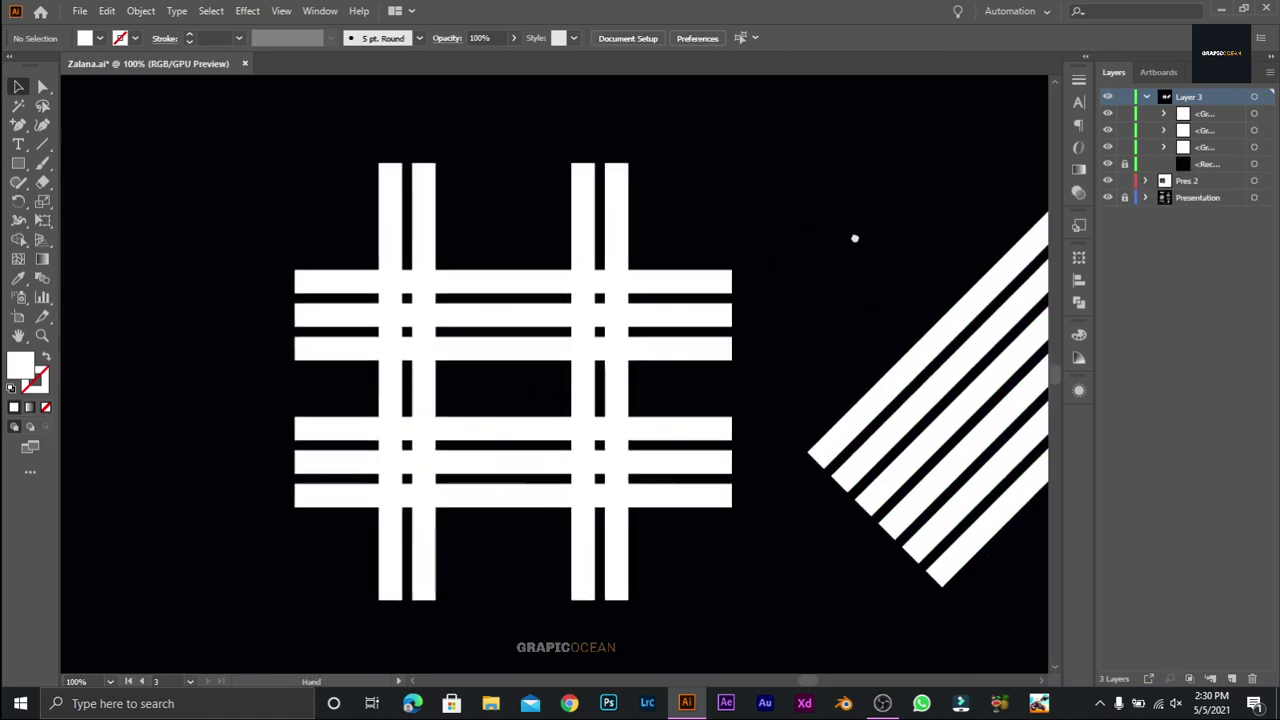
scroll(854, 237, "down", 1)
Step: Centre the grid groups horizontally and vertically, testing and undoing an outline swap
left_click_drag(277, 151, 765, 615)
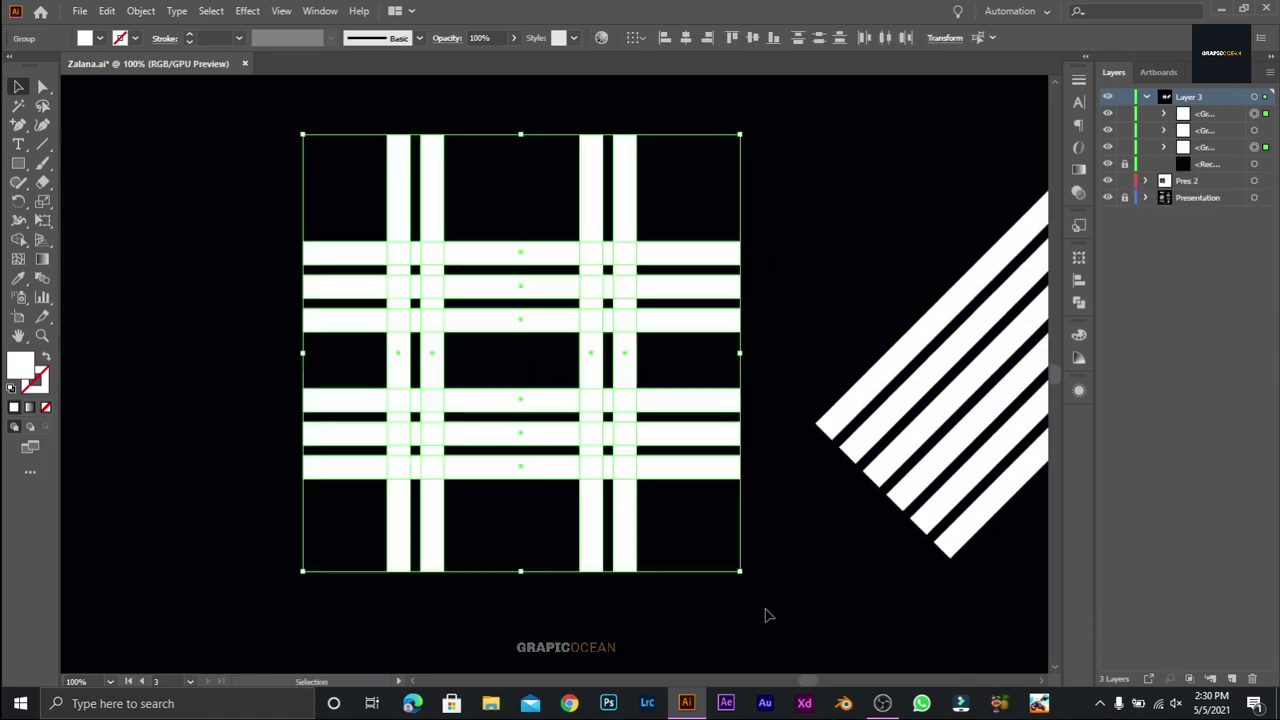
left_click(685, 37)
left_click(752, 37)
left_click(782, 262)
left_click(725, 255)
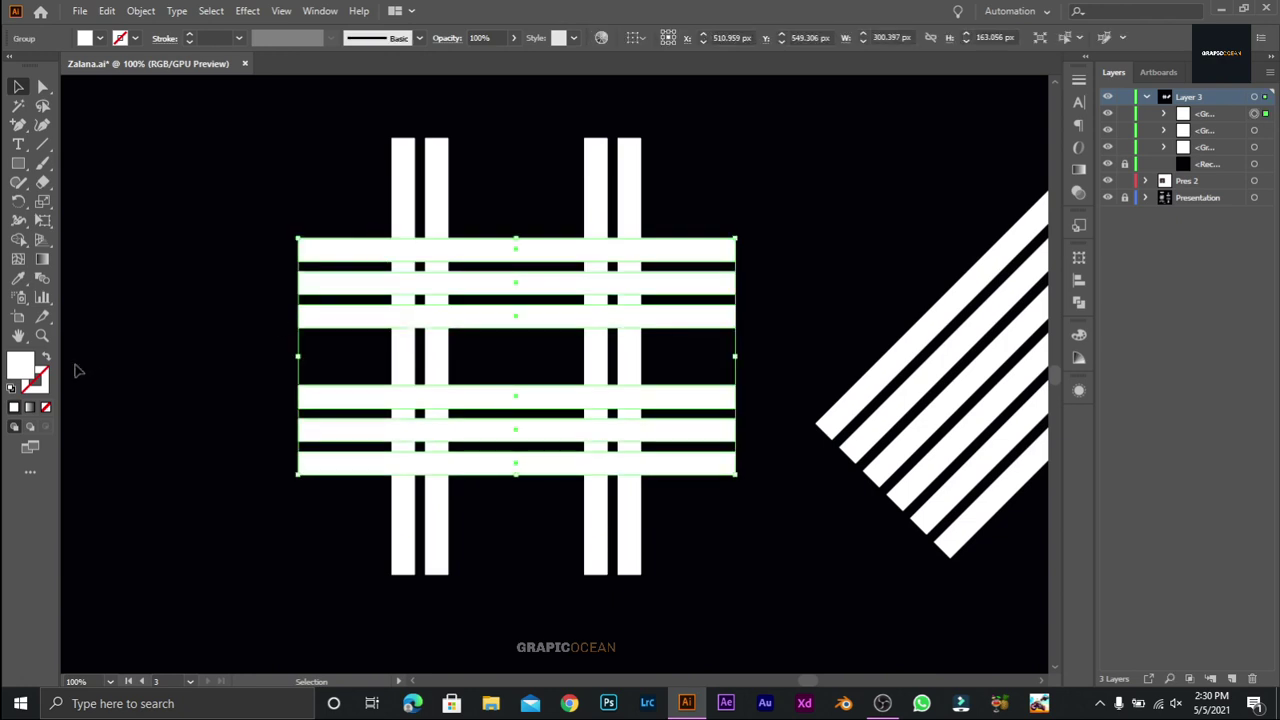
left_click(45, 356)
left_click(200, 300)
key("ctrl+z")
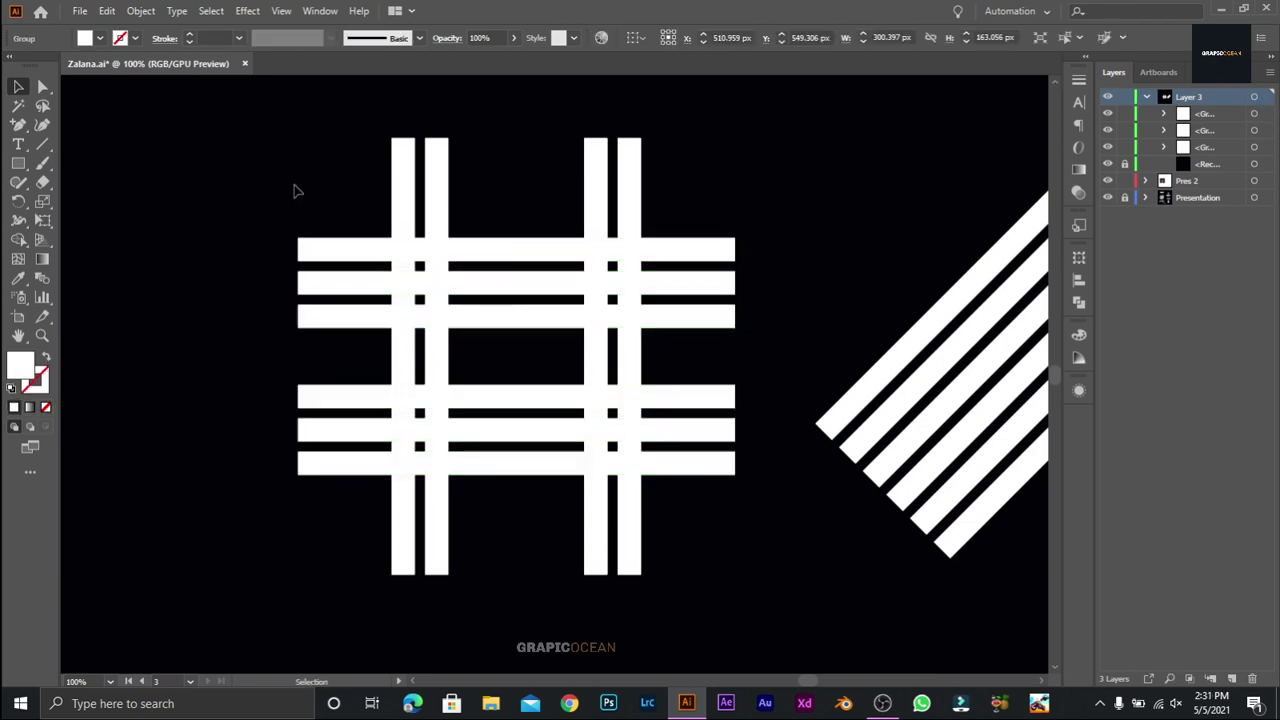
left_click_drag(294, 191, 403, 428)
Step: Turn the grid bars and diagonal stripes into white outlines and lay the diagonals over the grid
left_click(45, 356)
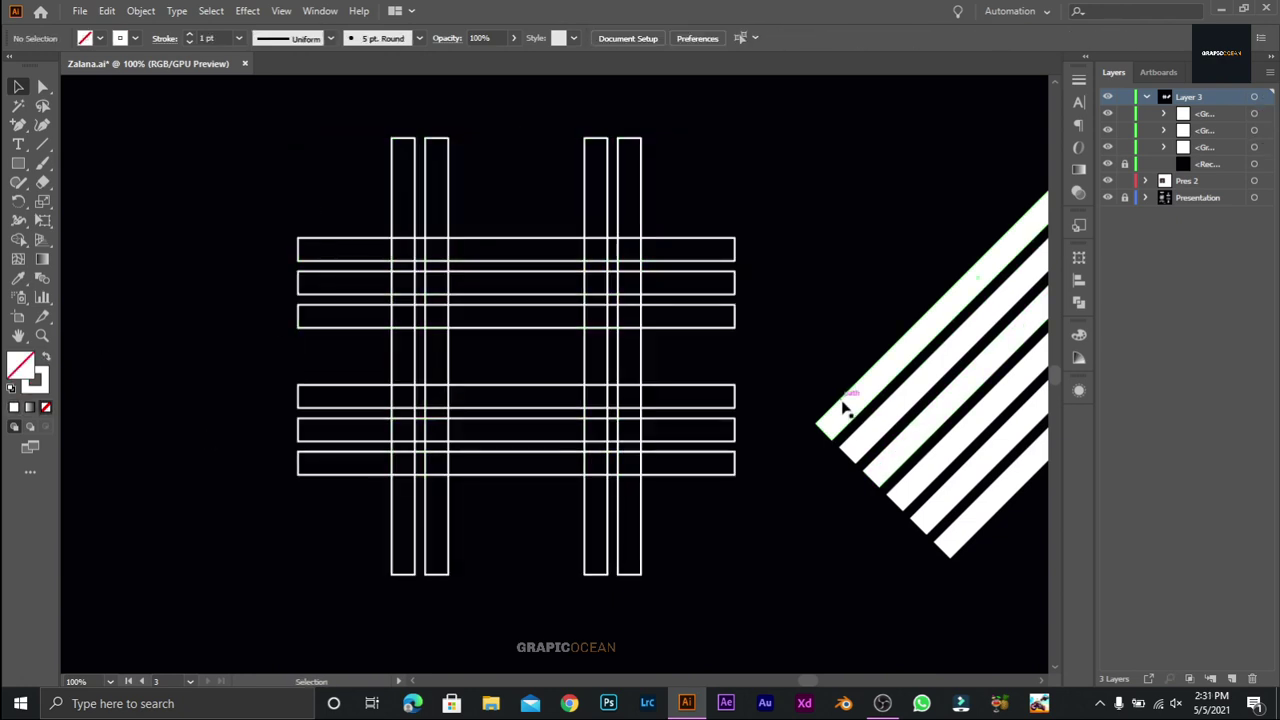
left_click(45, 356)
left_click(171, 294)
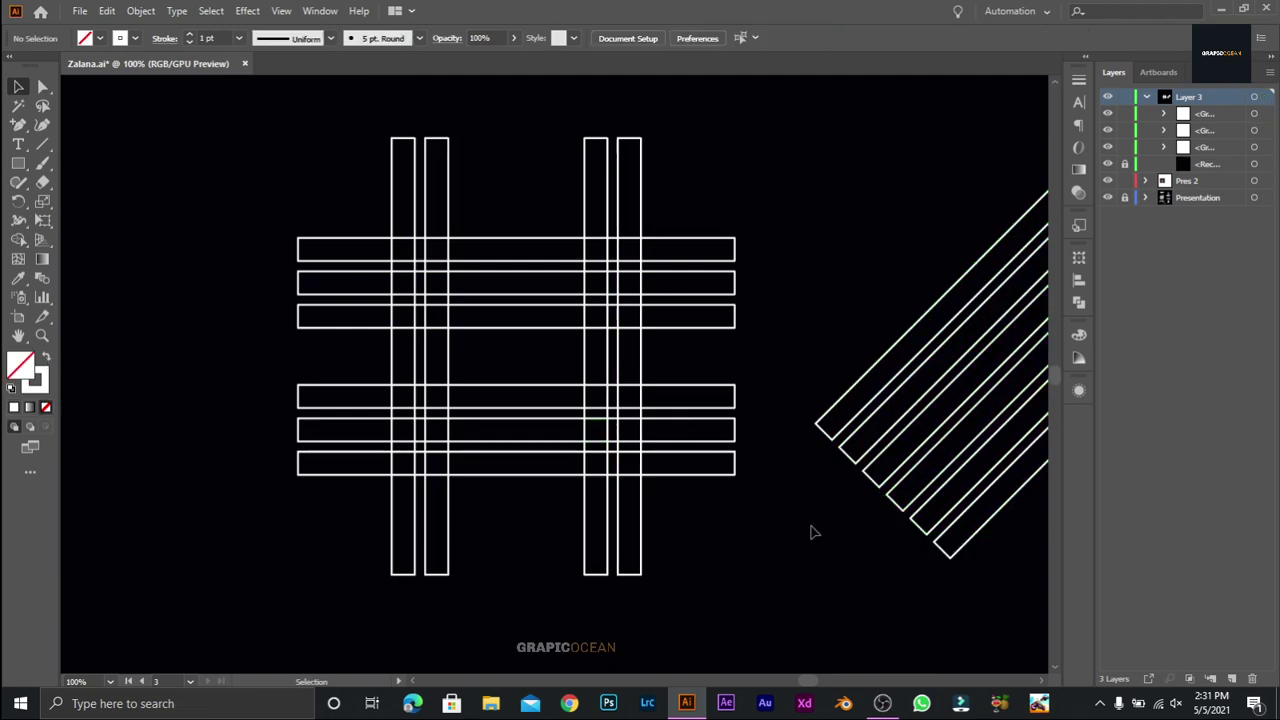
mouse_move(996, 494)
left_mouse_down()
mouse_move(565, 480)
mouse_move(490, 521)
mouse_move(580, 569)
mouse_move(575, 557)
left_mouse_up()
left_click(534, 566)
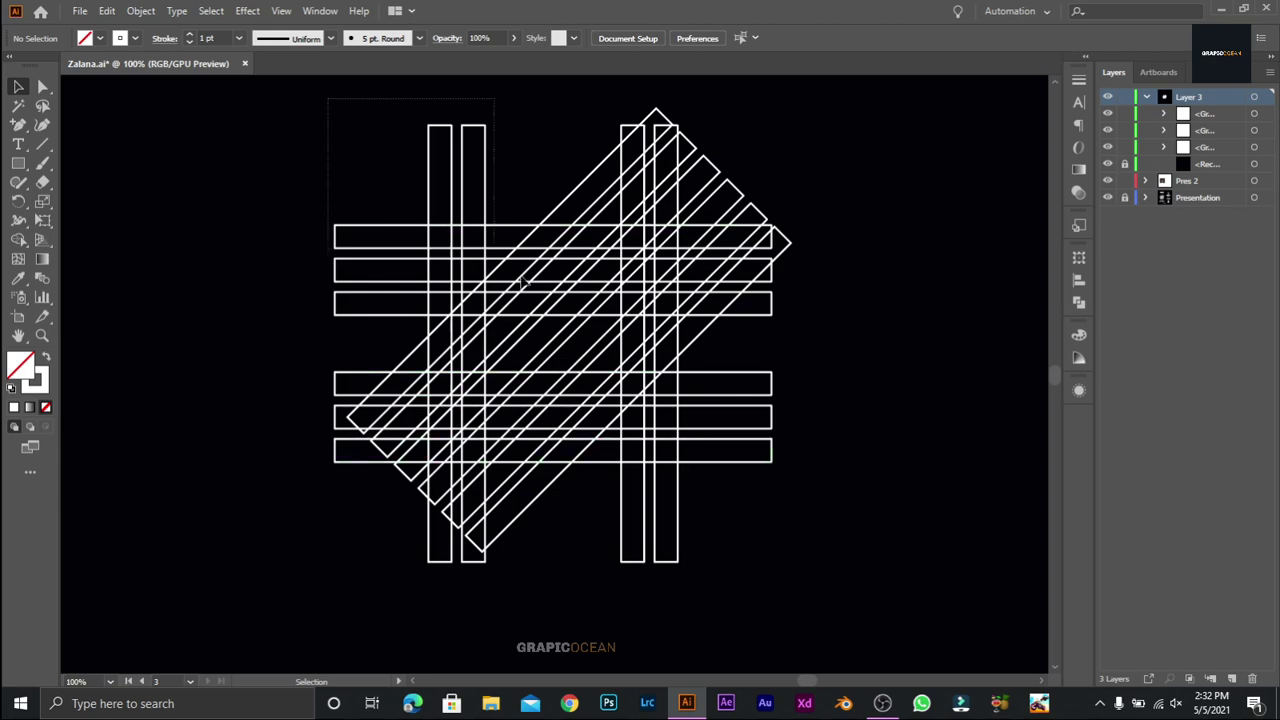
Step: Set all the artwork's opacity to 38% and ungroup it
left_click_drag(522, 283, 877, 628)
left_click_drag(513, 38, 508, 62)
left_click(360, 126)
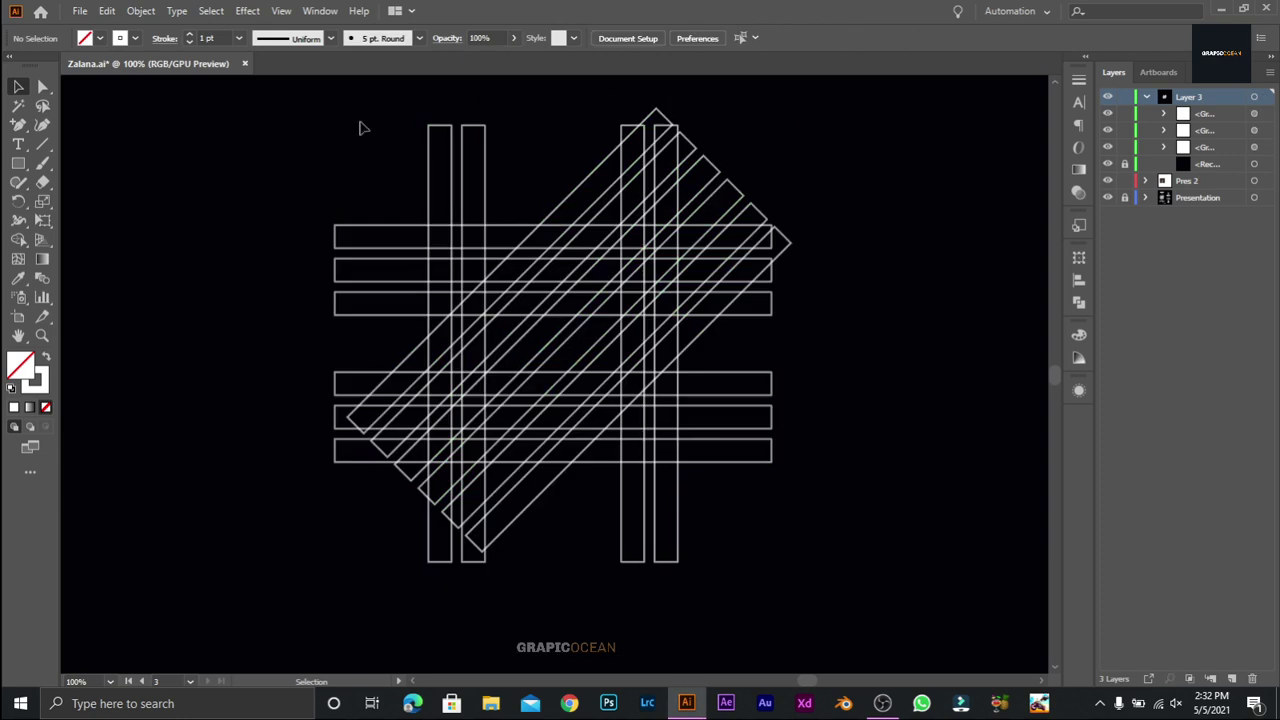
left_click_drag(312, 93, 826, 591)
right_click(757, 200)
left_click(860, 342)
left_click(912, 324)
Step: Ungroup the left and right vertical bar pairs into separate rectangles
right_click(482, 193)
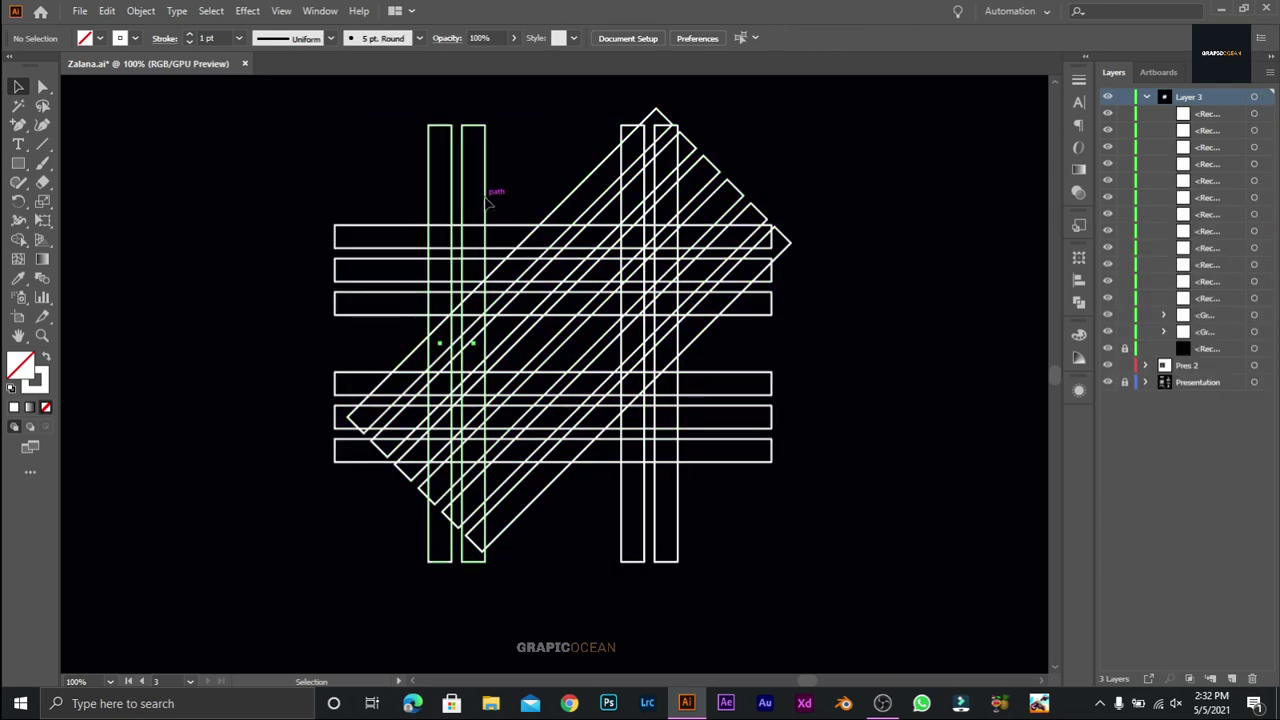
left_click(545, 329)
left_click(686, 520)
right_click(678, 243)
left_click(777, 380)
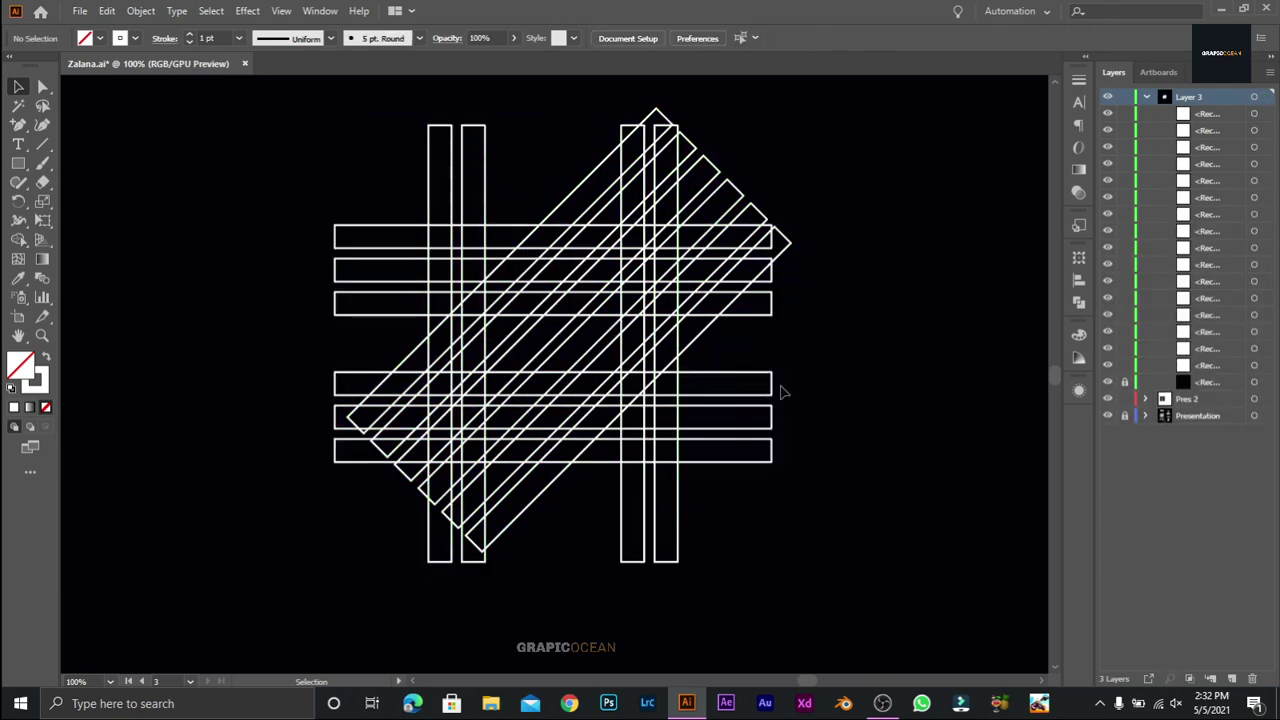
left_click(771, 382)
left_click(720, 334)
left_click(578, 197)
left_click(318, 182)
left_click_drag(286, 112, 812, 590)
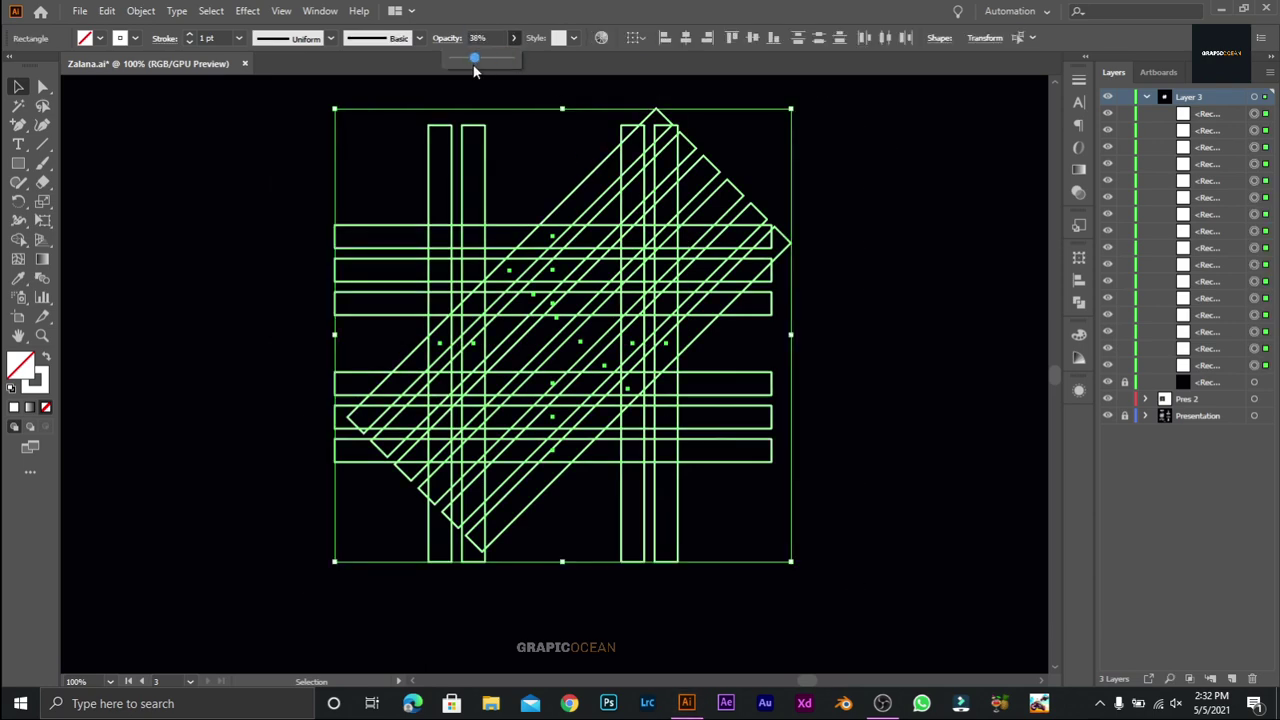
Step: With Shape Builder, merge the top-left corner cells and the L-shaped strip region, filled white
left_click_drag(292, 108, 805, 595)
key("shift+m")
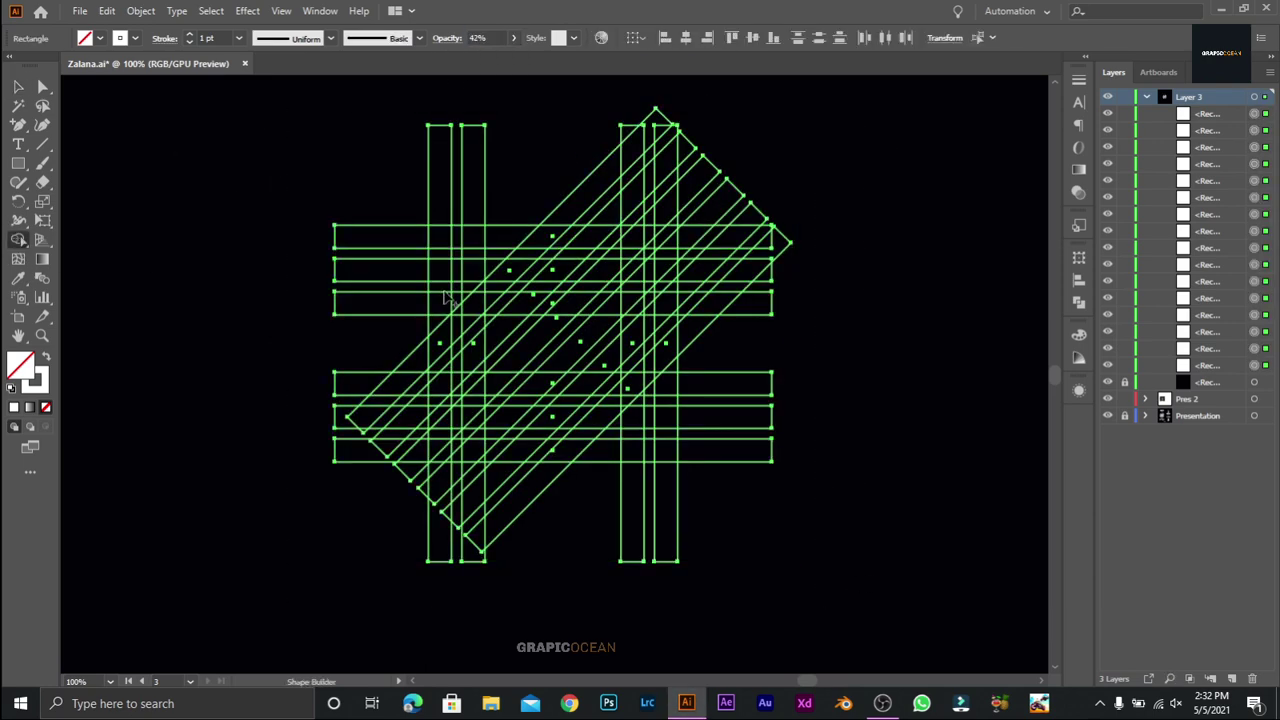
left_click_drag(445, 247, 566, 243)
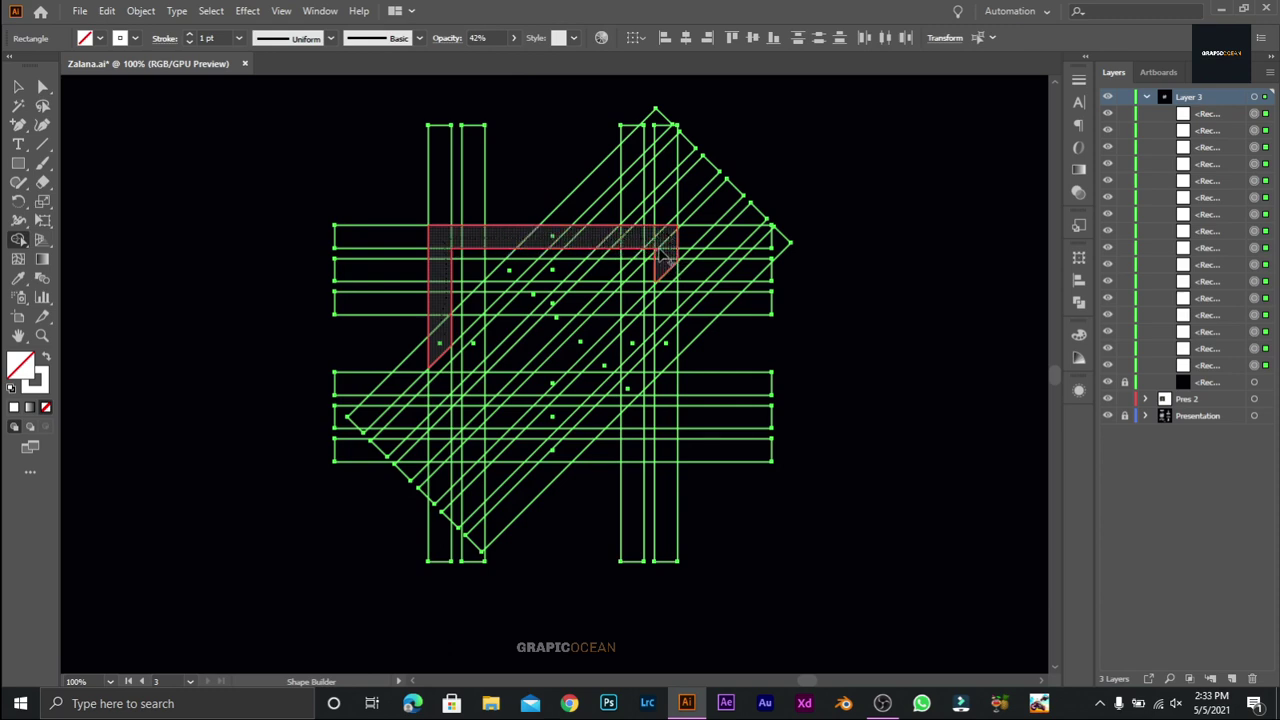
left_click_drag(668, 282, 670, 280)
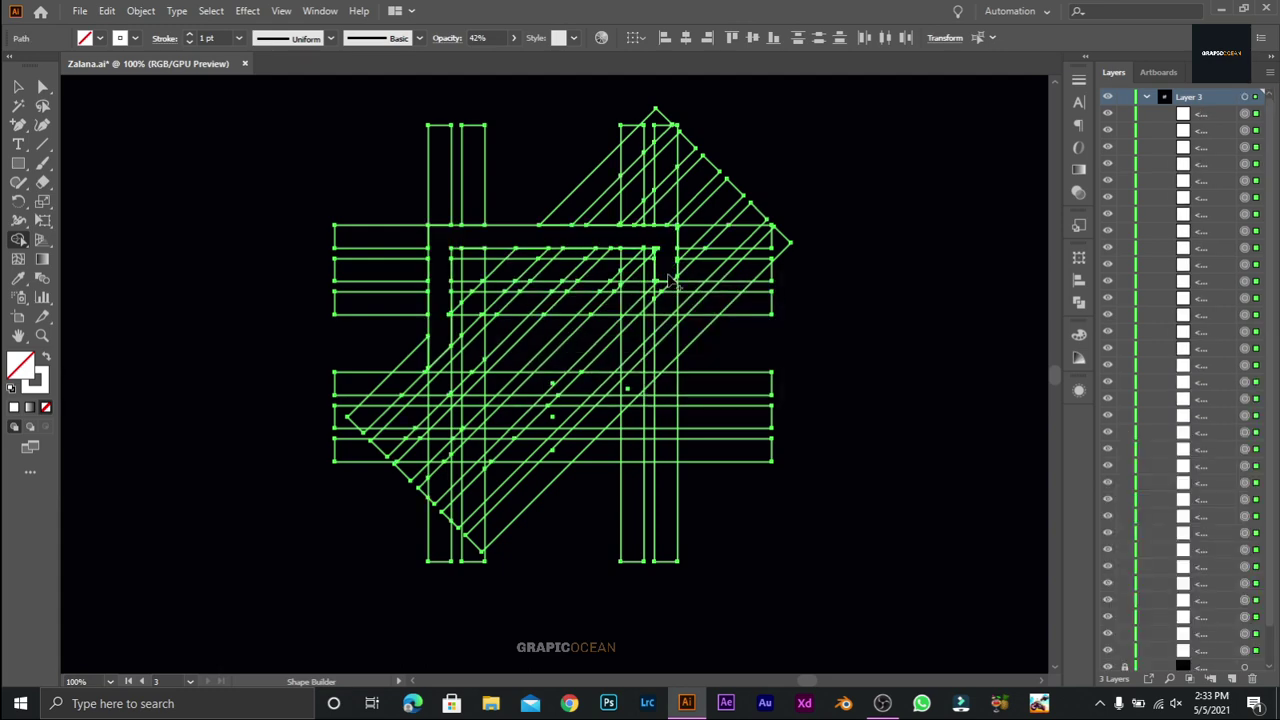
key("ctrl+plus")
left_click(47, 358)
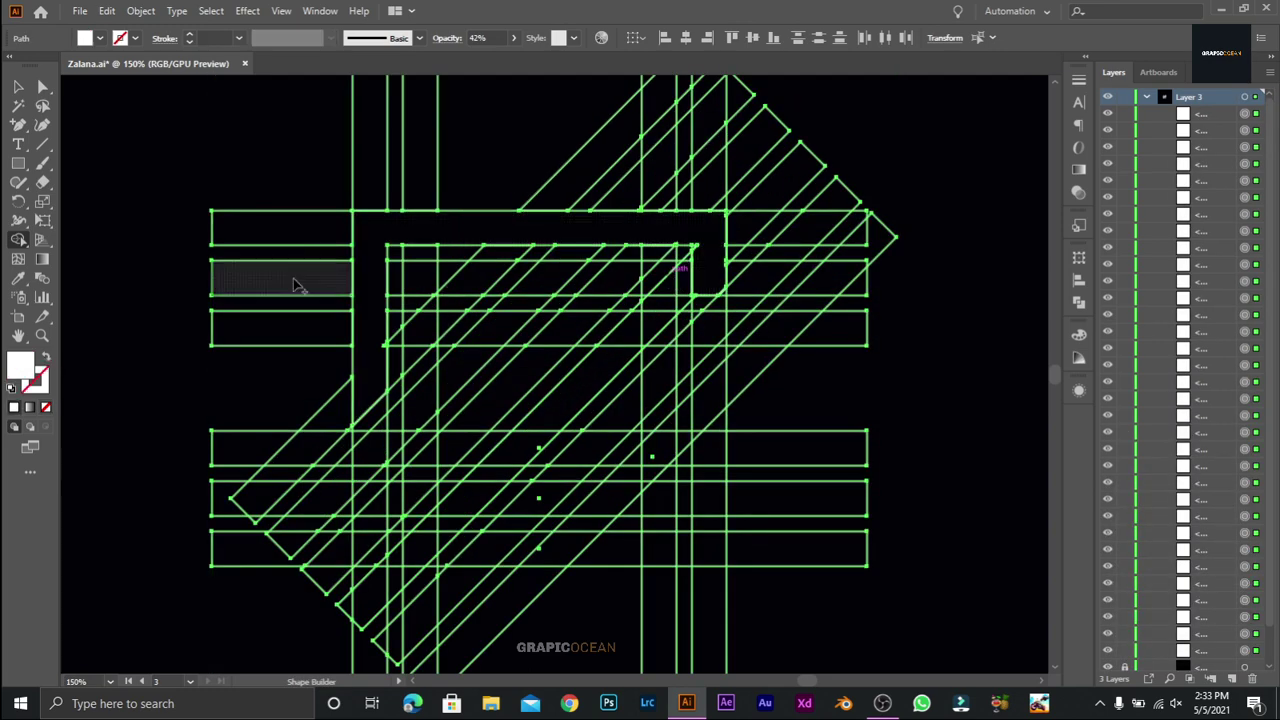
left_click(700, 255)
Step: Extend the merged shape down the diagonal strip, adding the small square and dark left cell
key("ctrl+plus")
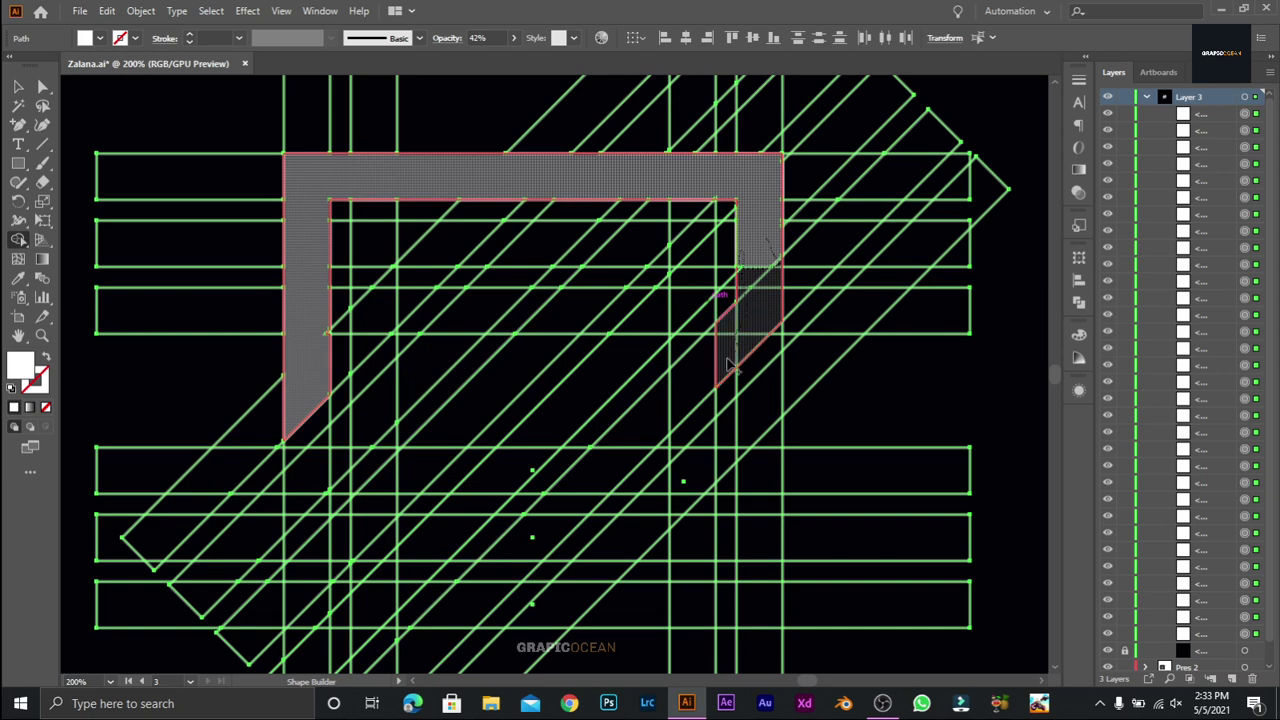
mouse_move(730, 365)
left_mouse_down()
mouse_move(615, 477)
mouse_move(514, 471)
mouse_move(680, 310)
mouse_move(700, 357)
left_mouse_up()
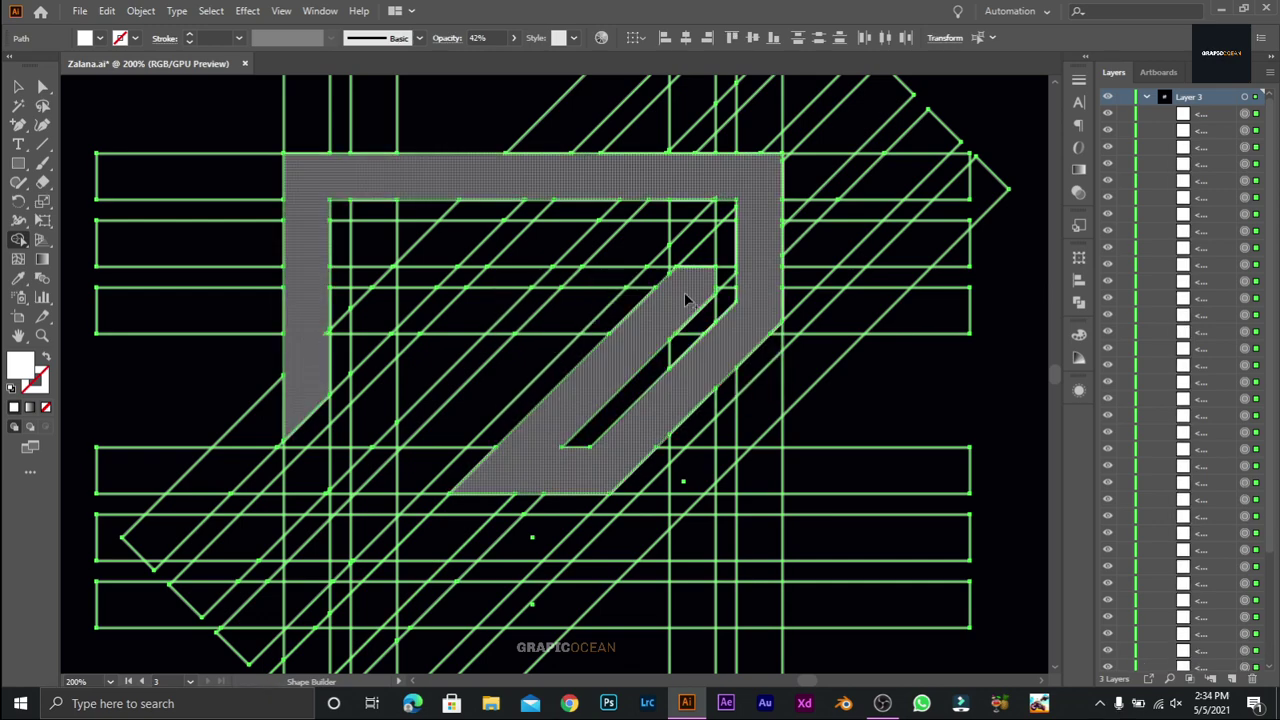
mouse_move(689, 288)
left_mouse_down()
mouse_move(677, 235)
mouse_move(447, 248)
left_mouse_up()
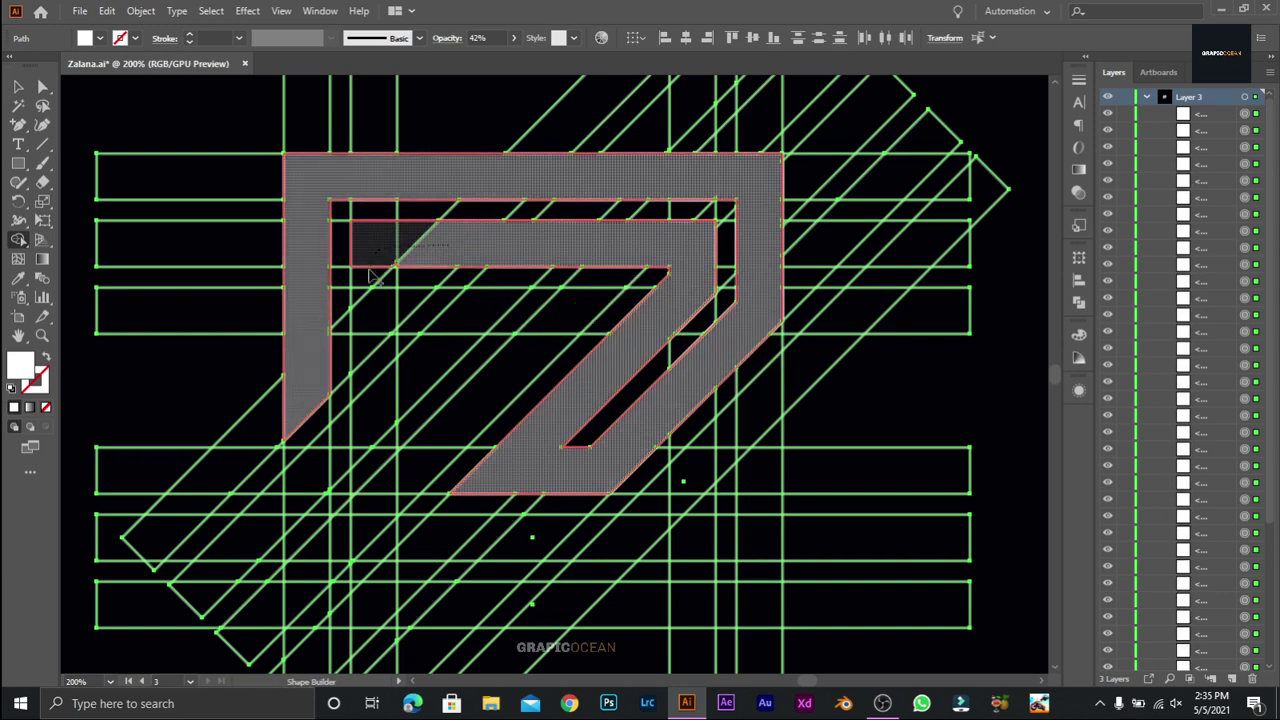
left_click_drag(370, 275, 386, 288)
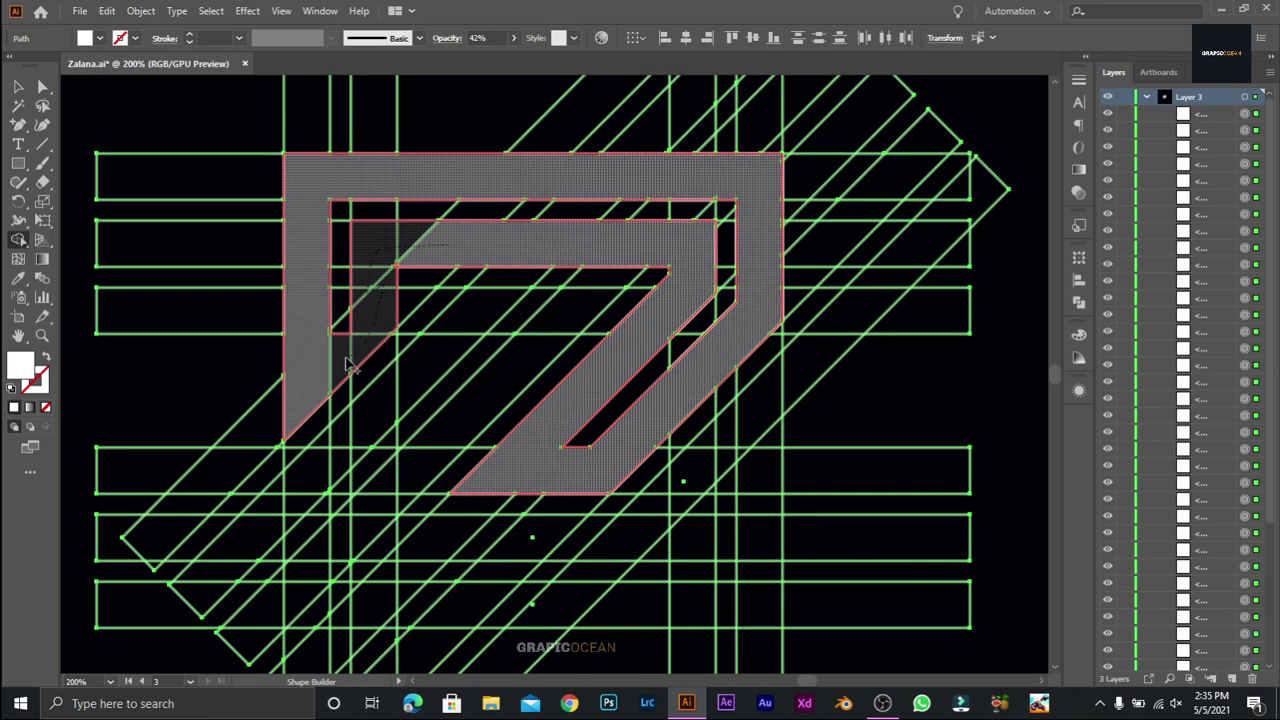
left_click_drag(348, 365, 350, 368)
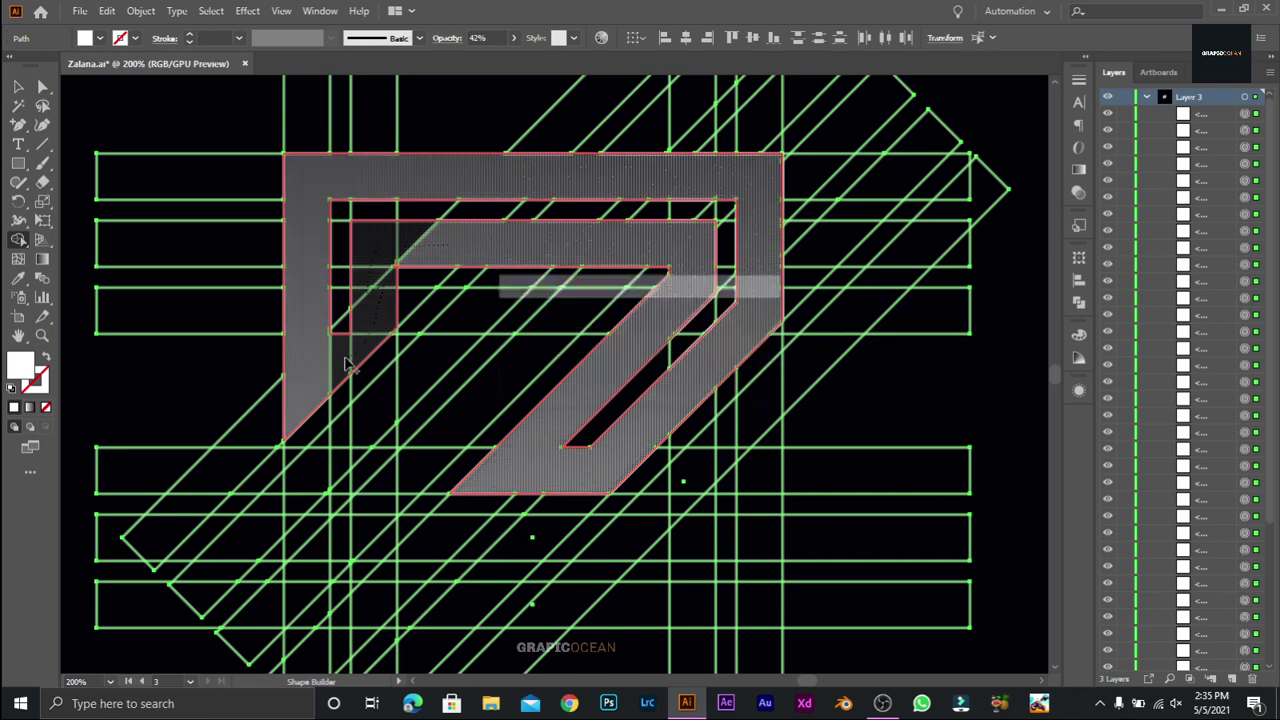
key("v")
left_click(160, 128)
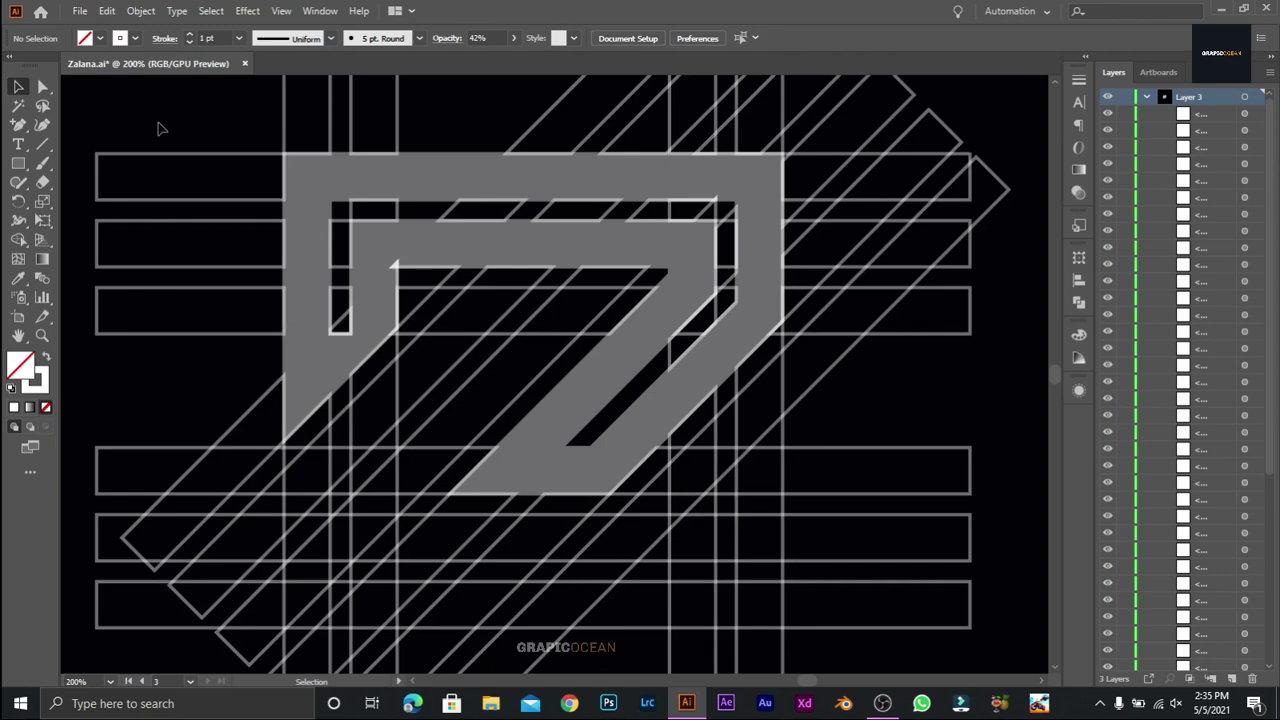
Step: With Shape Builder and white fill, merge cells from the top-right along the bottom bar into an L
scroll(128, 102, "down", 1)
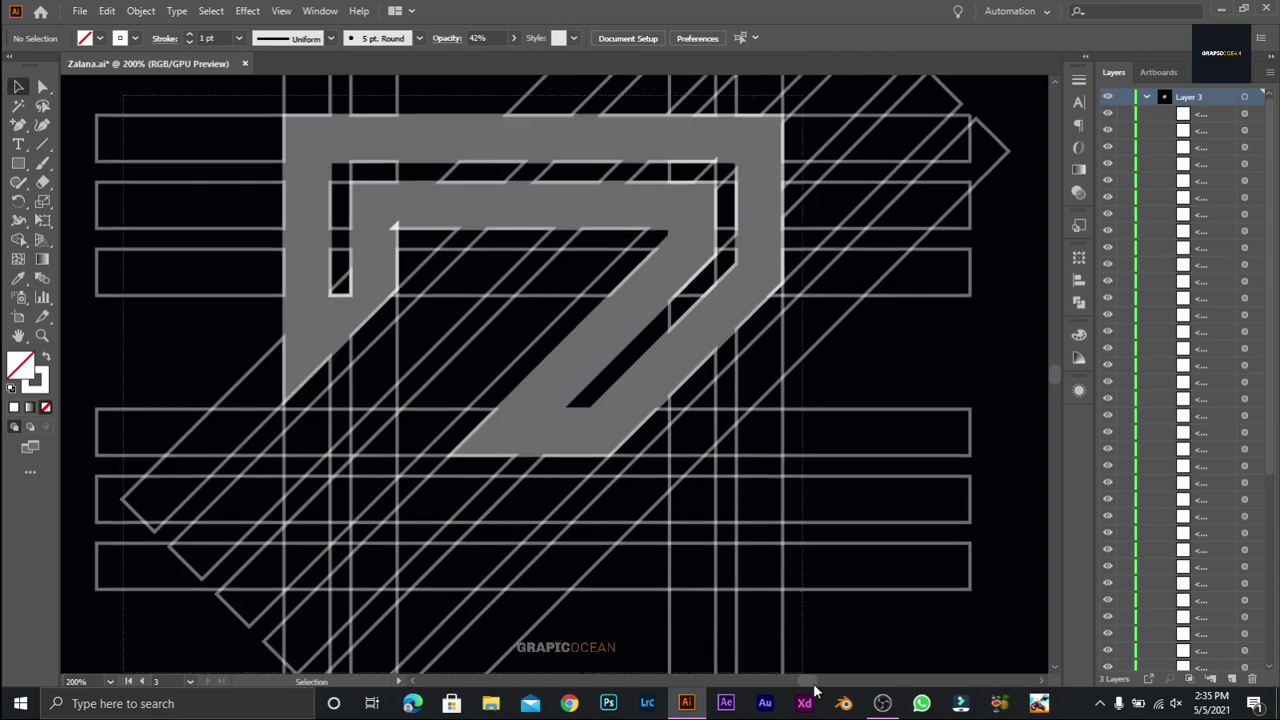
key("ctrl+a")
scroll(858, 536, "down", 5)
scroll(858, 536, "up", 6)
scroll(858, 536, "up", 2)
key("shift+m")
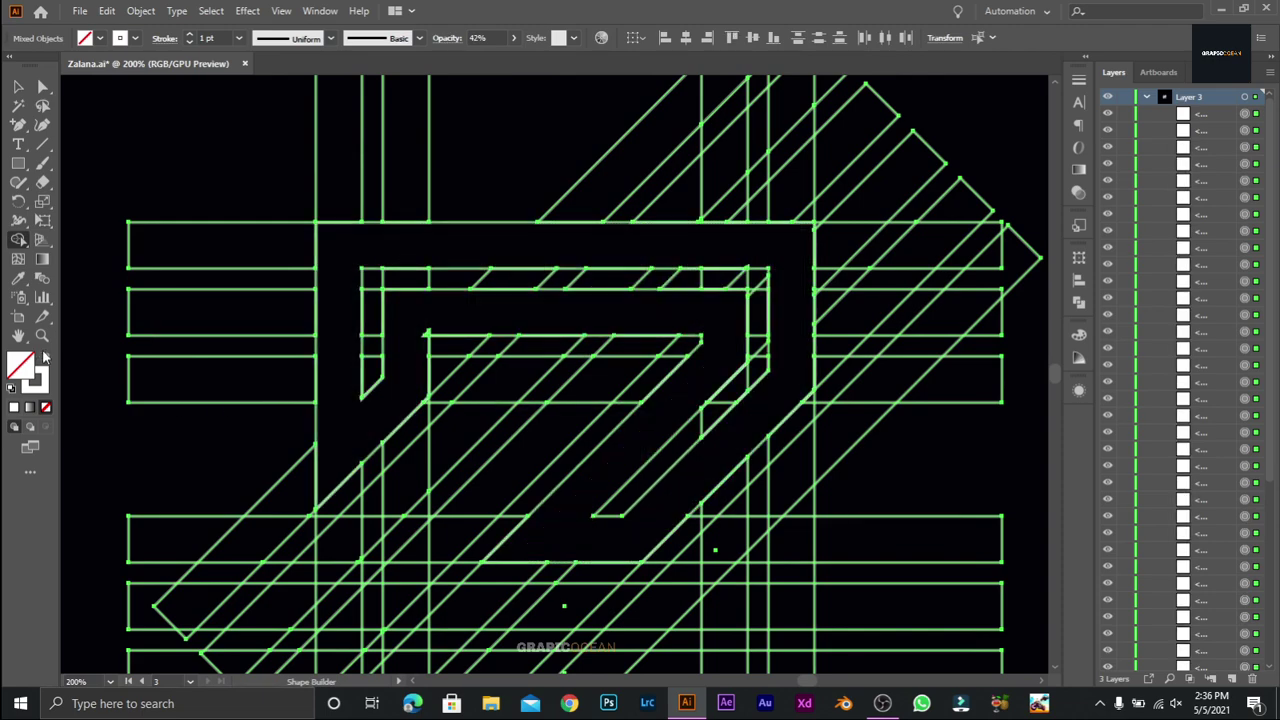
key("shift+x")
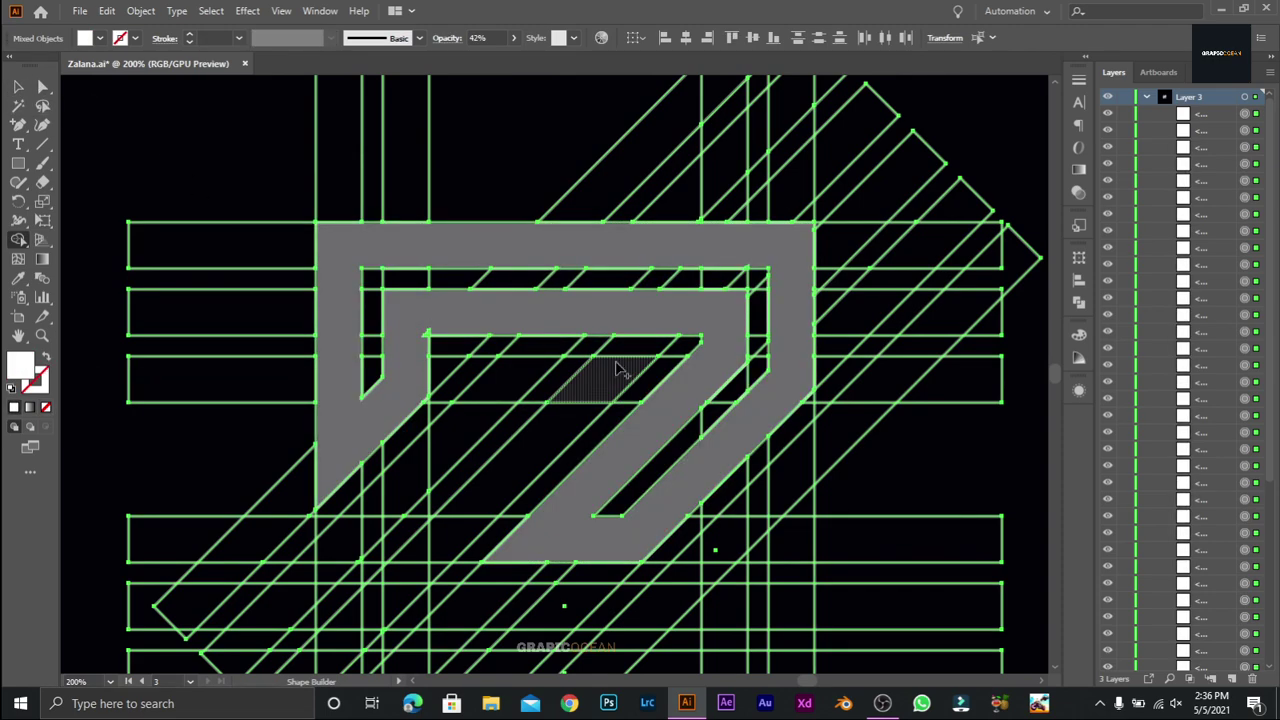
scroll(710, 335, "down", 3)
scroll(735, 323, "down", 1)
scroll(730, 320, "down", 2)
scroll(730, 320, "up", 1)
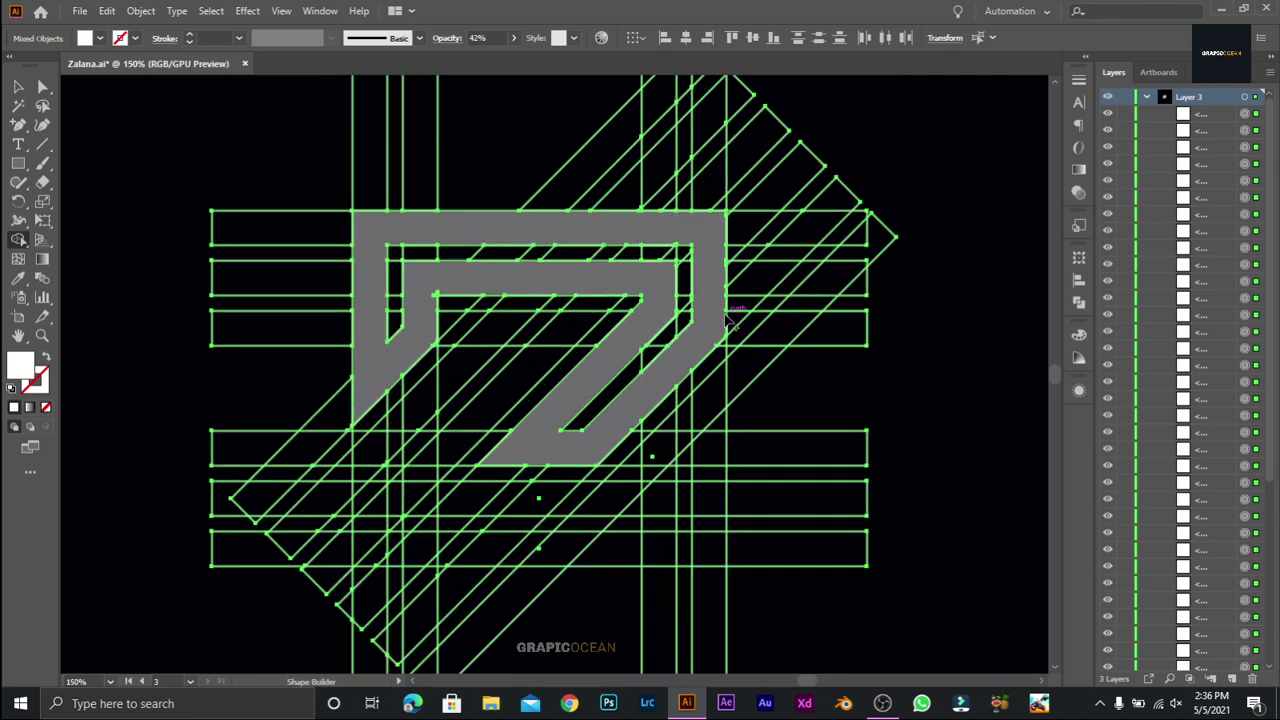
scroll(600, 340, "down", 2)
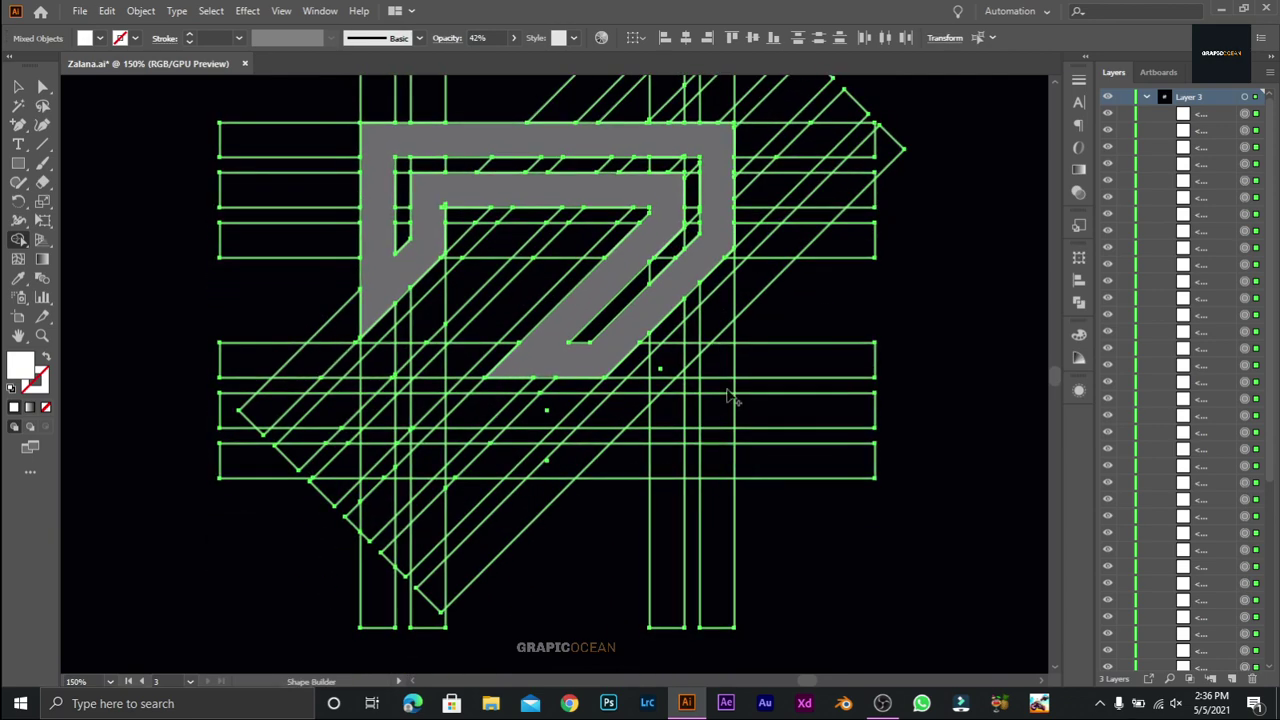
left_click_drag(726, 324, 505, 472)
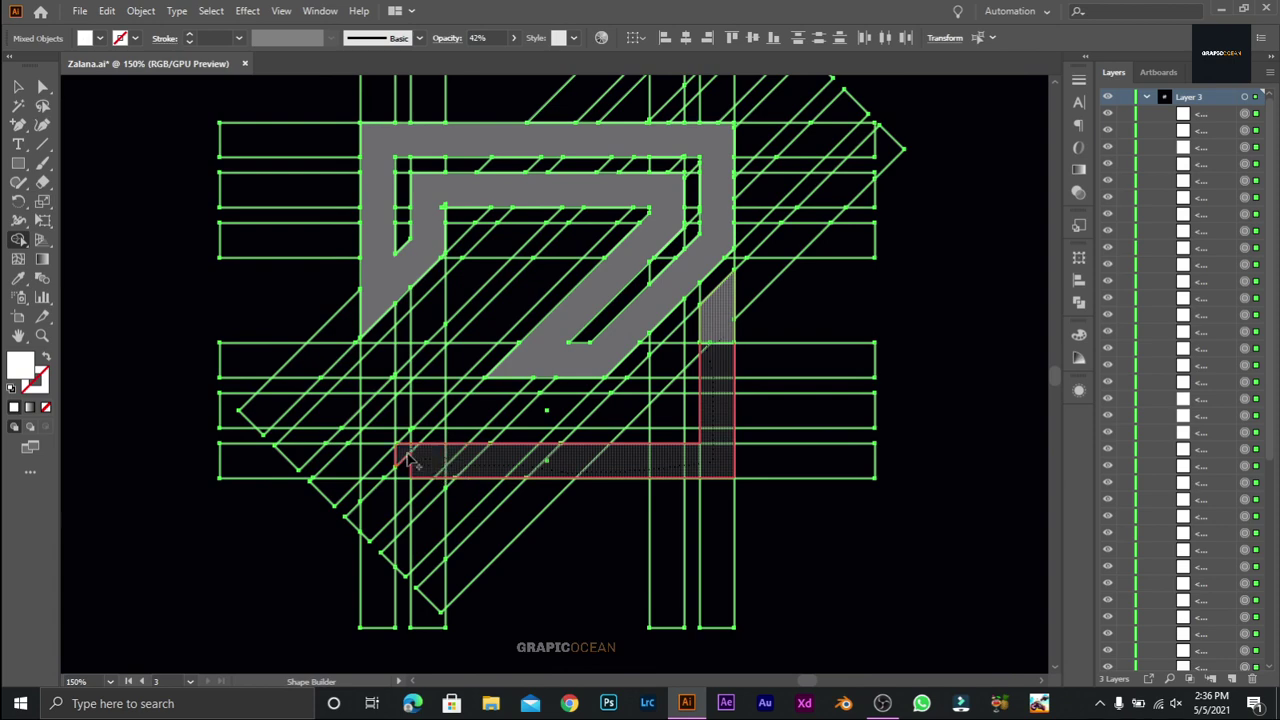
left_click_drag(379, 462, 380, 461)
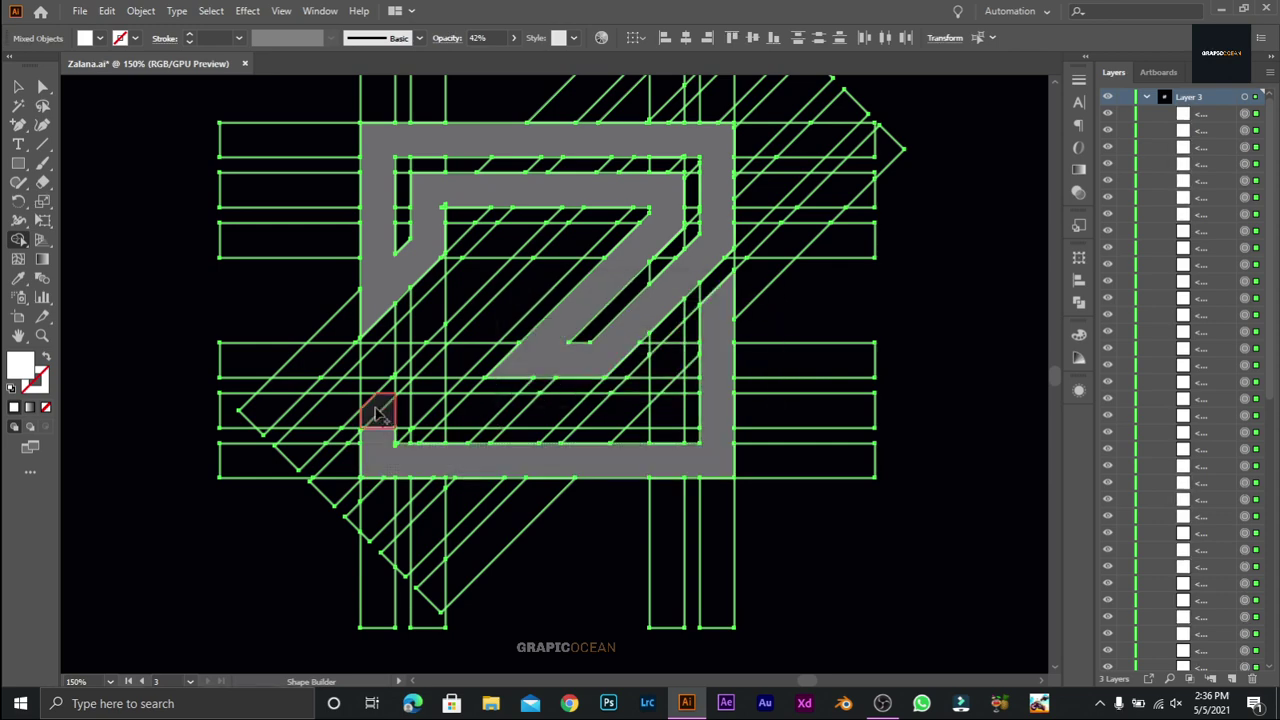
Step: Add the small cell, the diagonal band cells and the next bottom-band cell to finish the Z
mouse_move(378, 413)
left_mouse_down()
mouse_move(381, 428)
mouse_move(385, 366)
left_mouse_up()
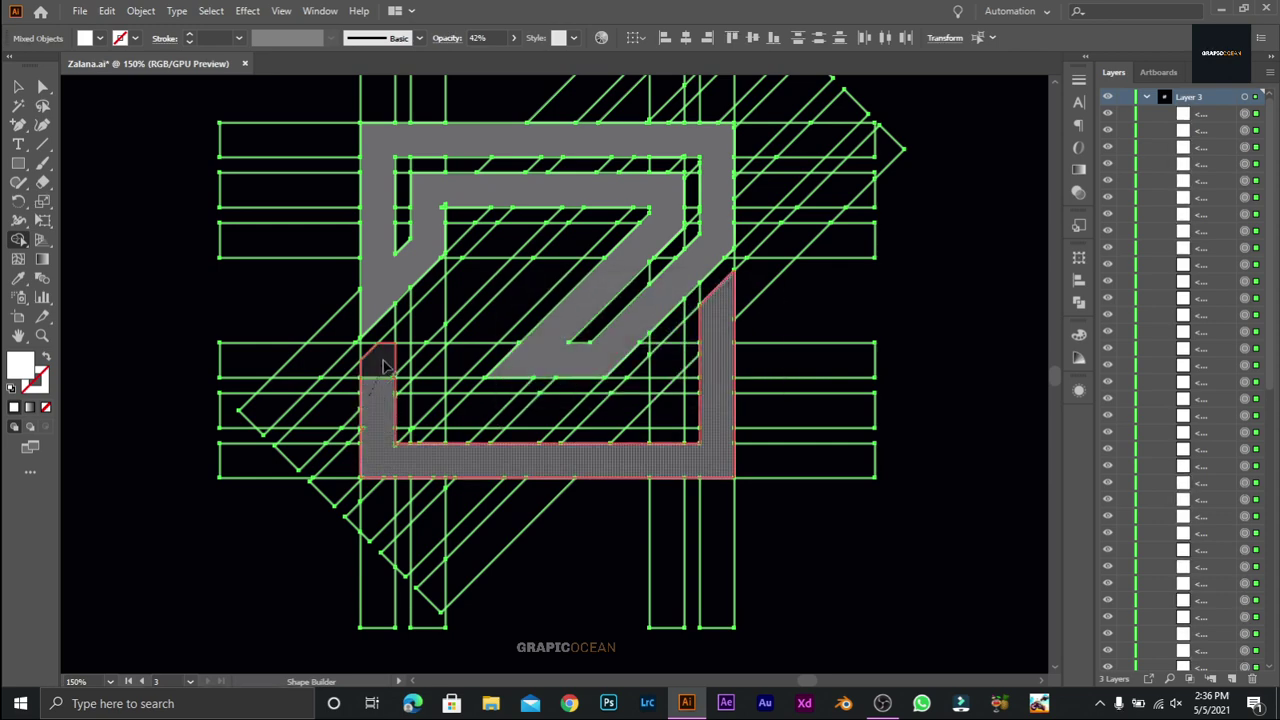
left_click_drag(433, 318, 527, 240)
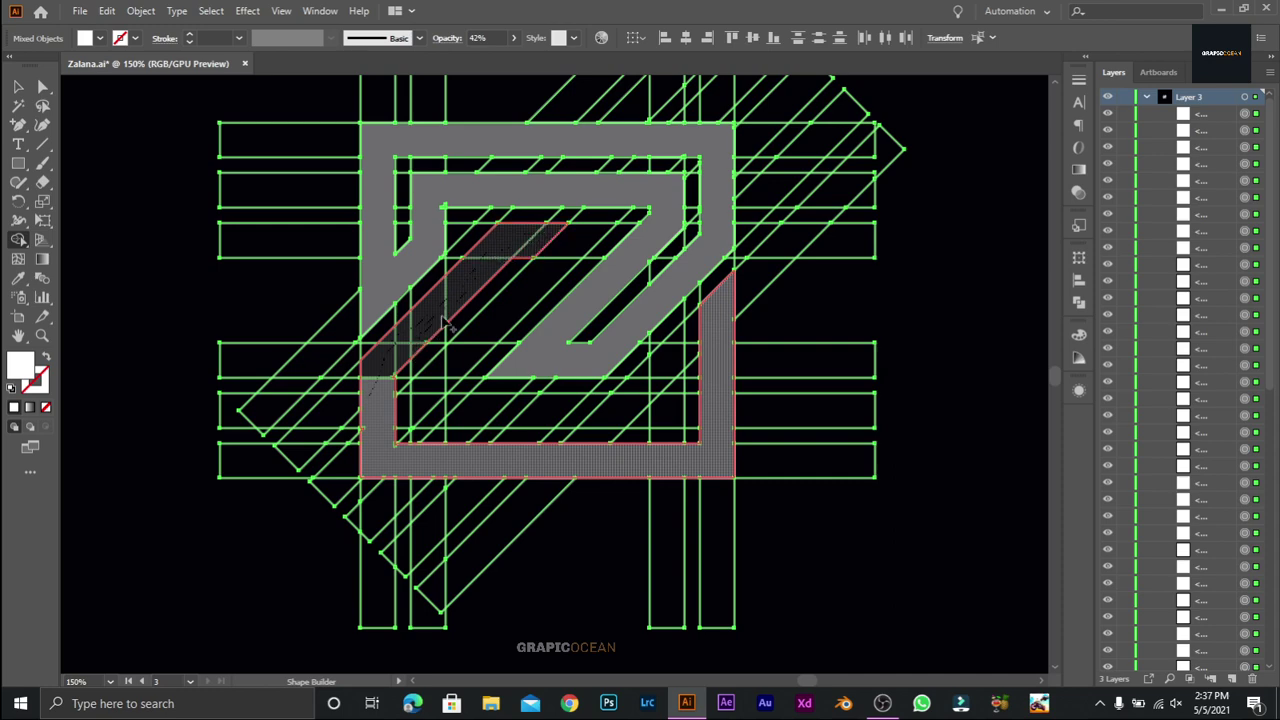
left_click_drag(541, 246, 531, 290)
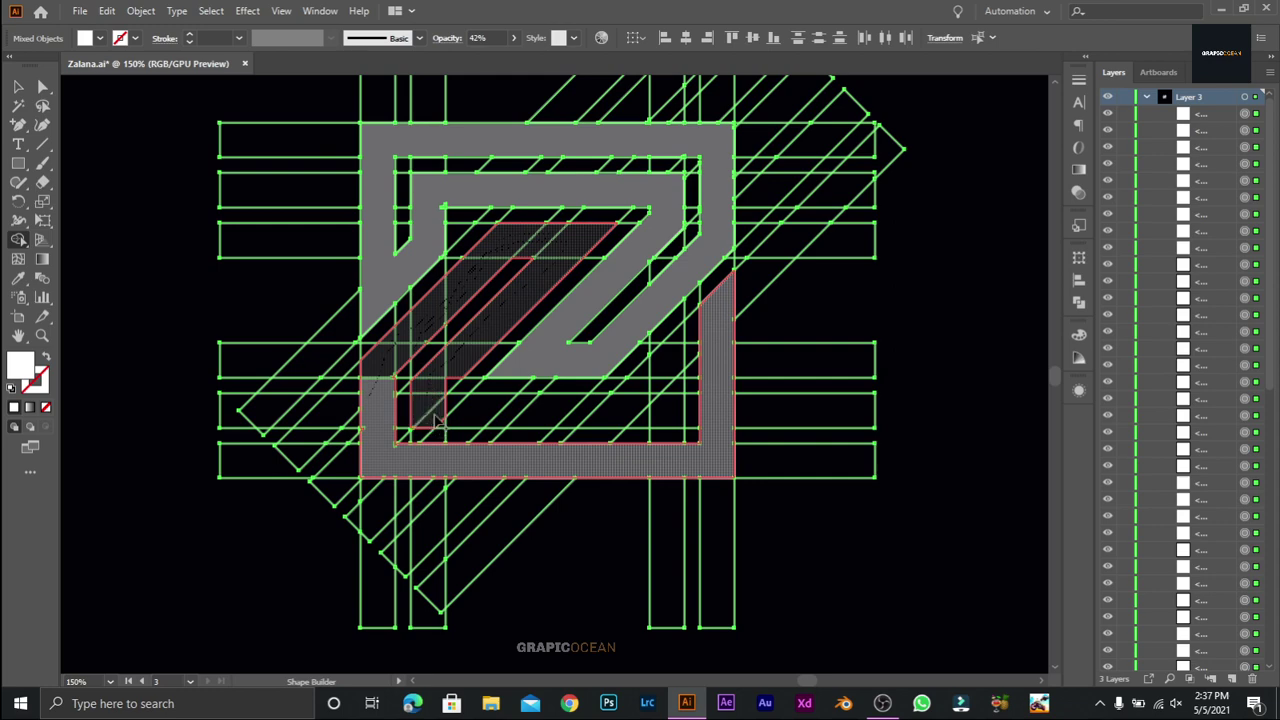
left_click_drag(438, 418, 644, 425)
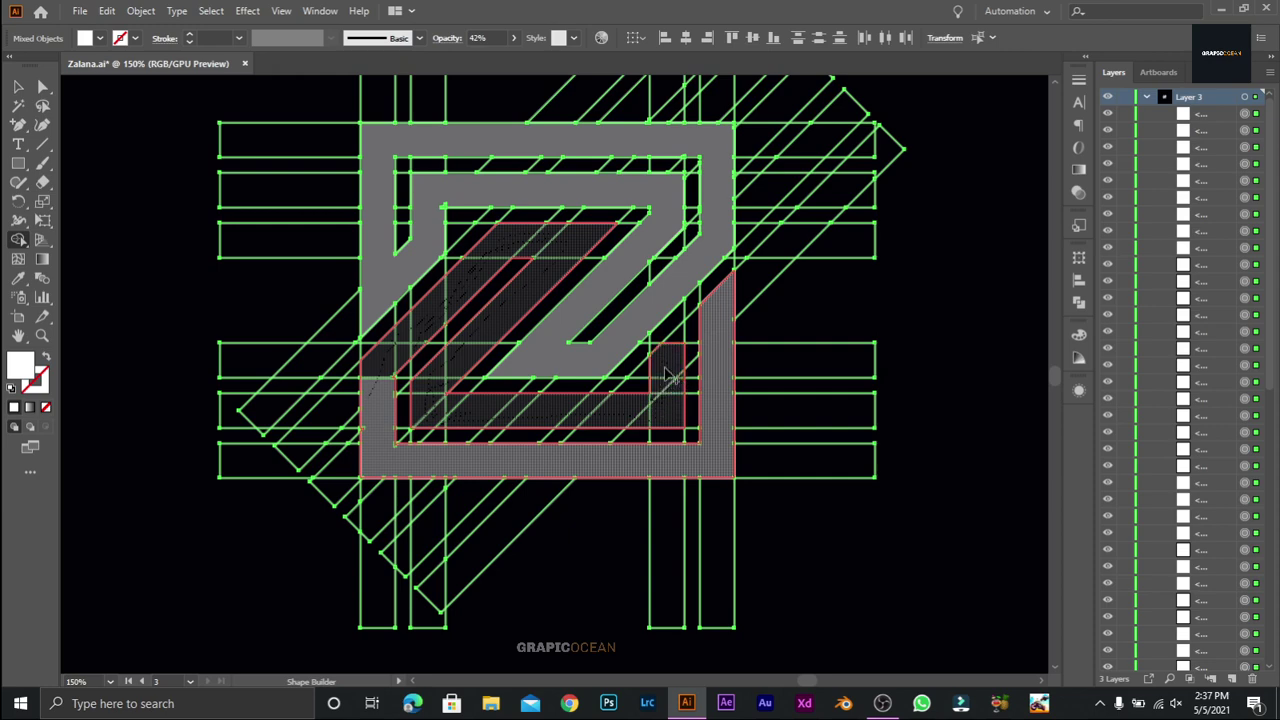
left_click_drag(670, 375, 663, 366)
Step: Zoom out and move the Z logo to the right of the grid
key("v")
key("ctrl+minus")
key("ctrl+minus")
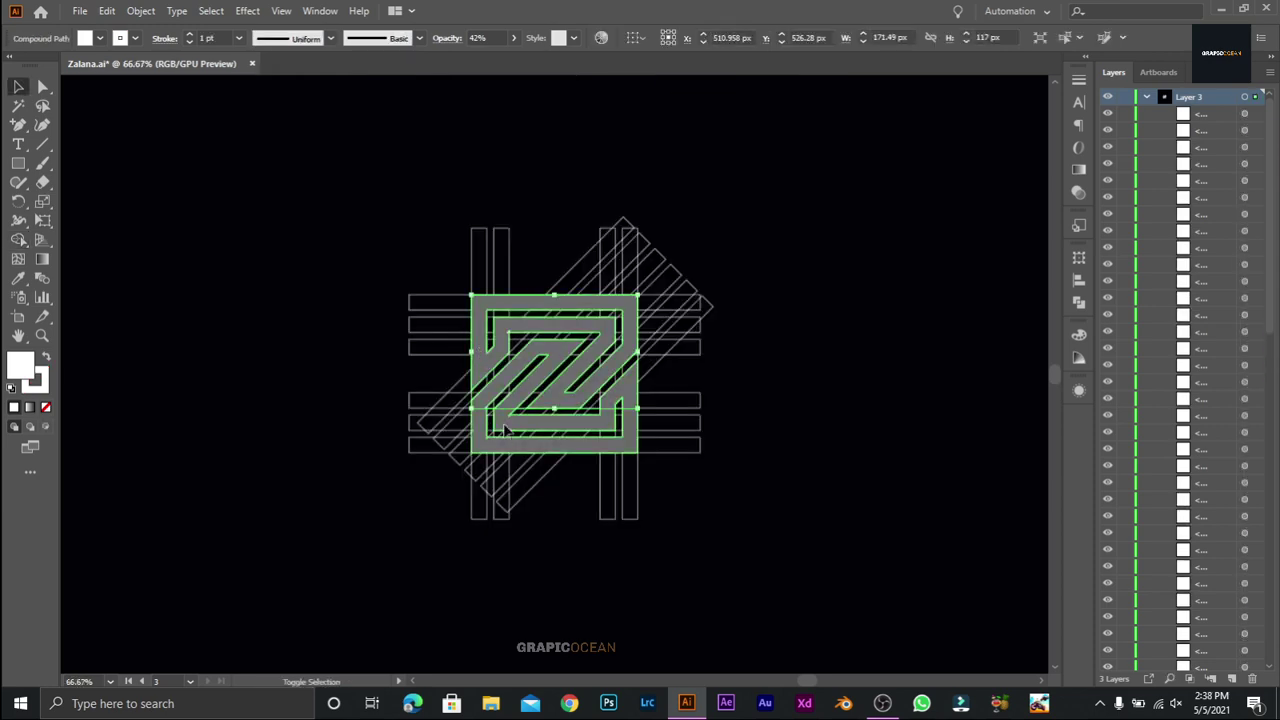
left_click_drag(505, 428, 826, 400)
Step: Delete the construction grid and move the Z logo back to the artboard centre
left_click(790, 450)
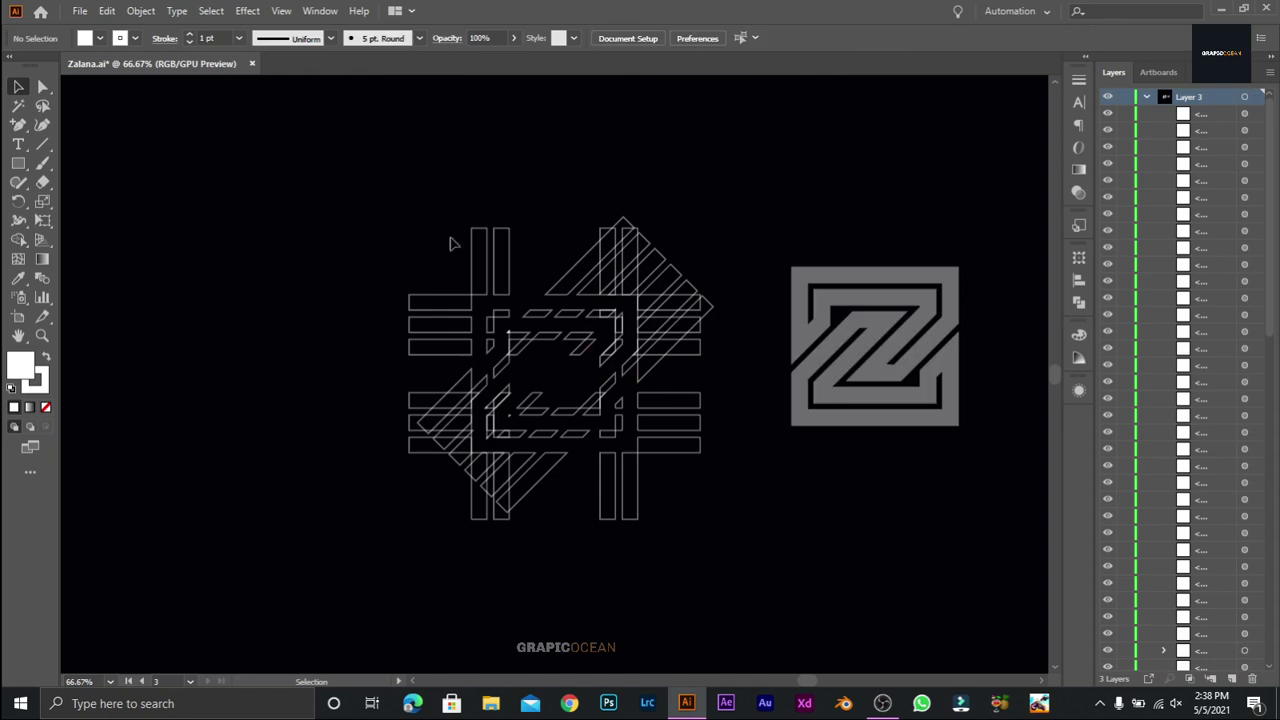
left_click_drag(706, 580, 706, 580)
key("Delete")
left_click_drag(897, 429, 578, 444)
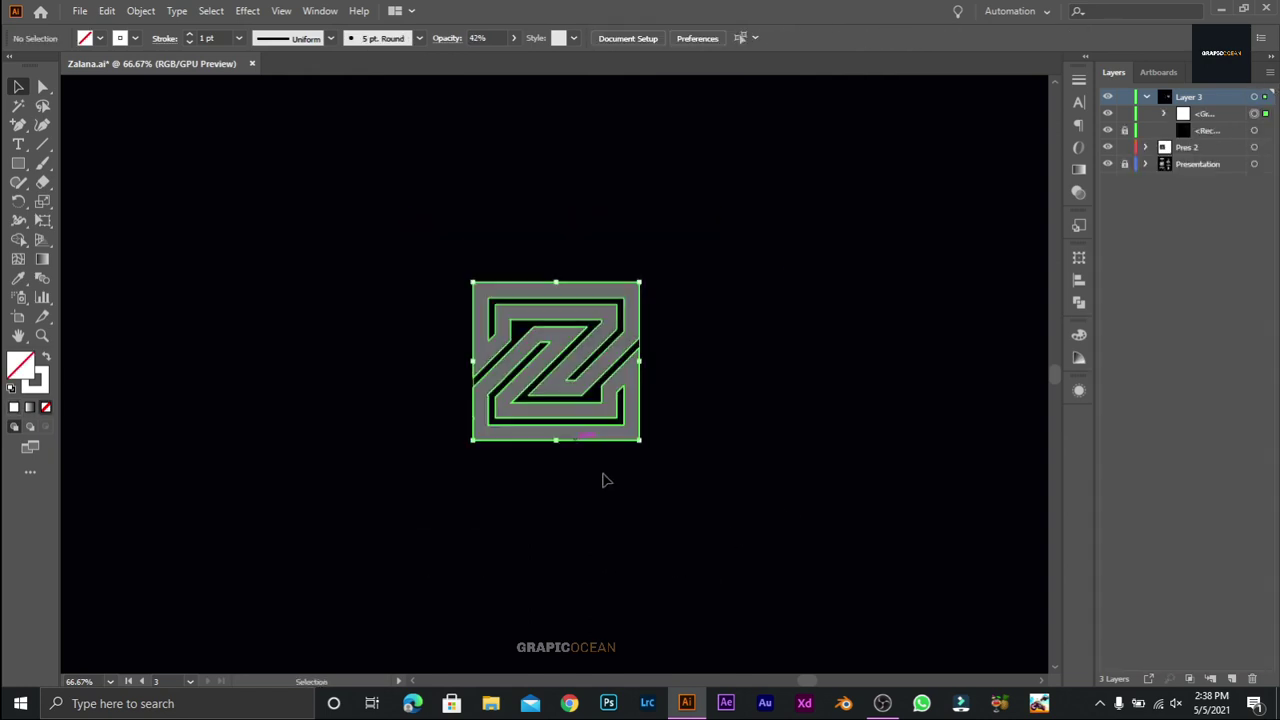
Step: Ungroup the Z logo into separate paths and set them to 100% opacity
right_click(571, 443)
left_click(612, 296)
left_click(429, 269)
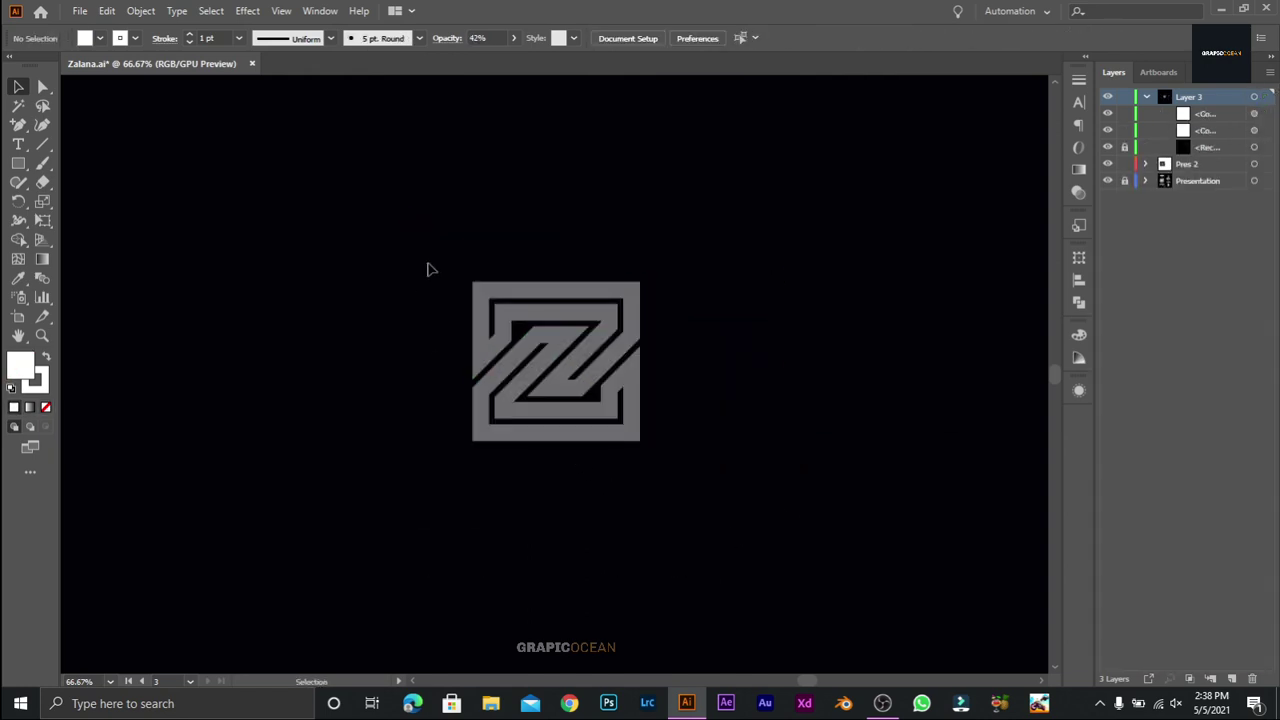
key("ctrl+a")
left_click(657, 197)
Step: Copy the mockup logo's silver gradient onto the Z monogram with the Eyedropper
key("ctrl+minus")
key("ctrl+minus")
key("ctrl+minus")
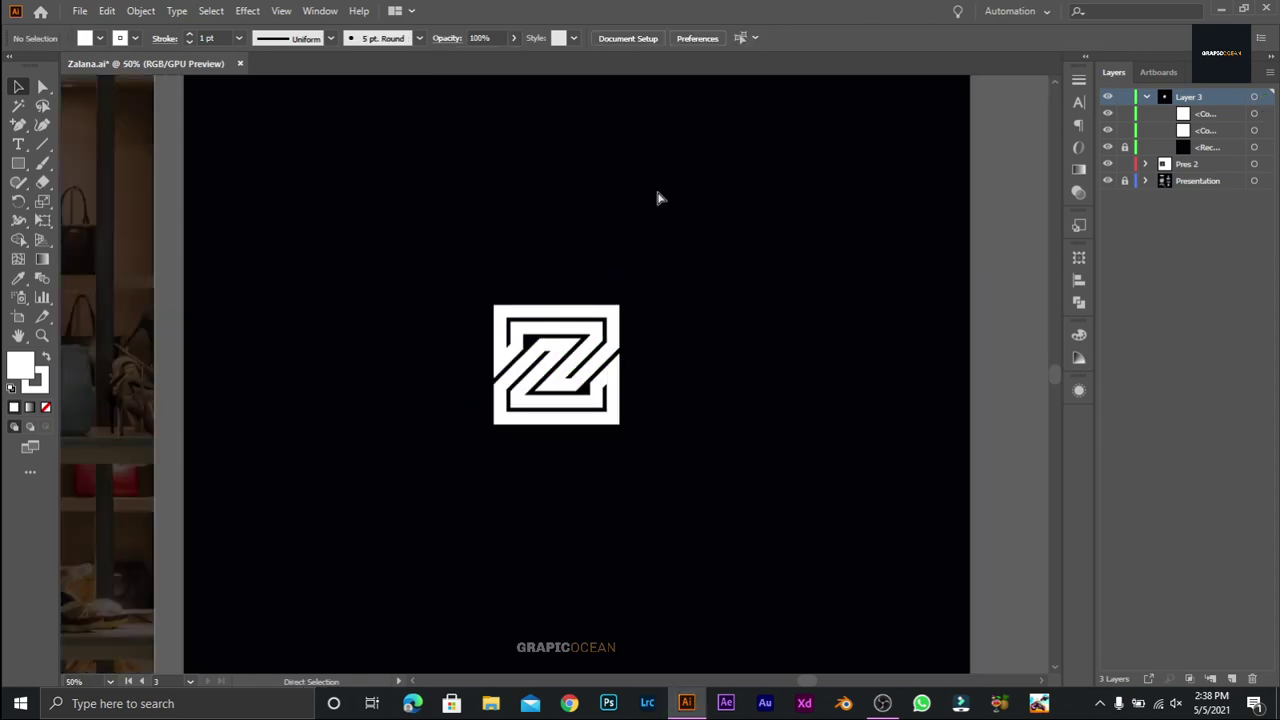
left_click(555, 372)
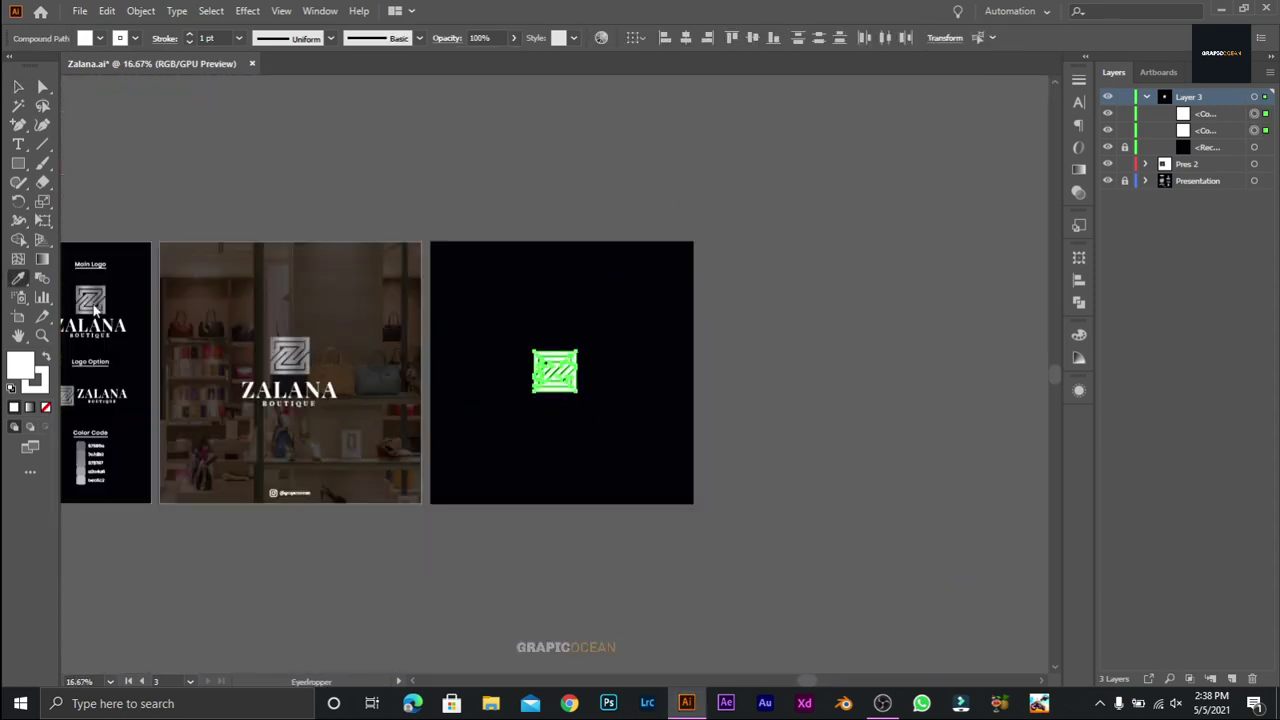
left_click(395, 260)
key("ctrl+plus")
key("ctrl+plus")
key("ctrl+plus")
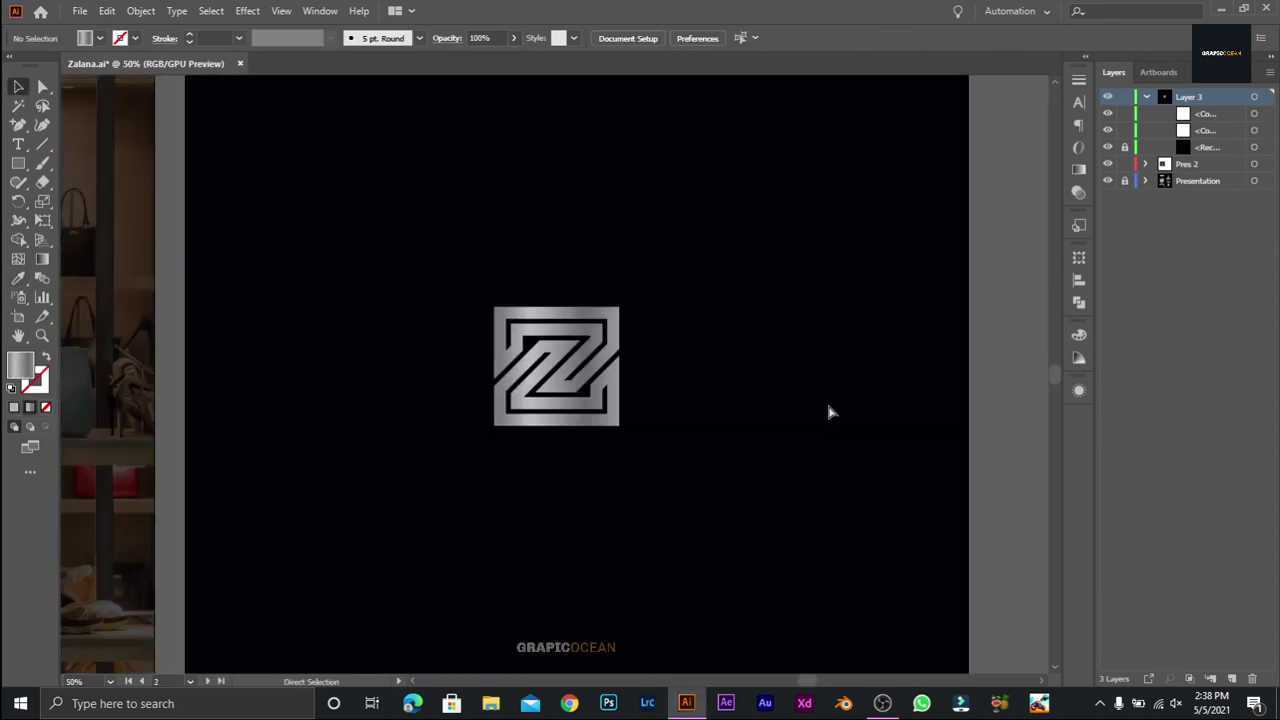
key("ctrl+plus")
scroll(777, 466, "down", 1)
scroll(785, 452, "down", 1)
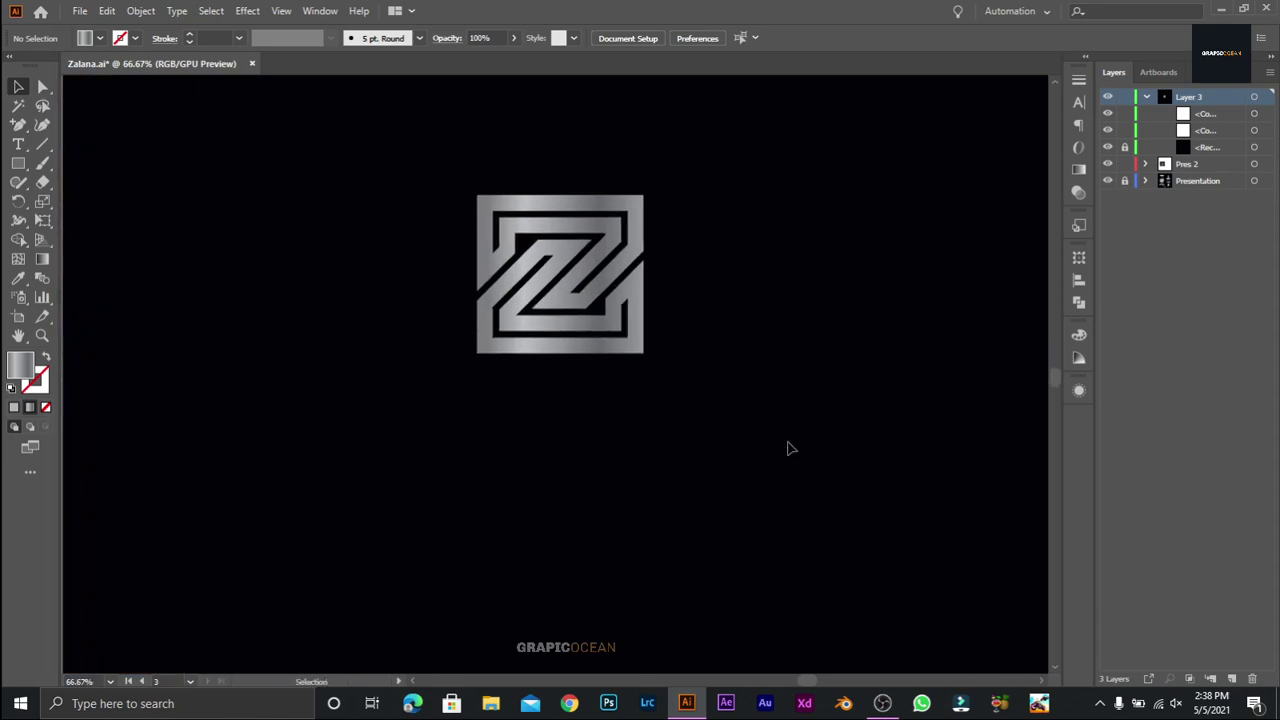
left_click(18, 146)
Step: Place a white text object below the logo using Playfair Display SC Bold
left_click(468, 448)
left_click(100, 38)
left_click(30, 66)
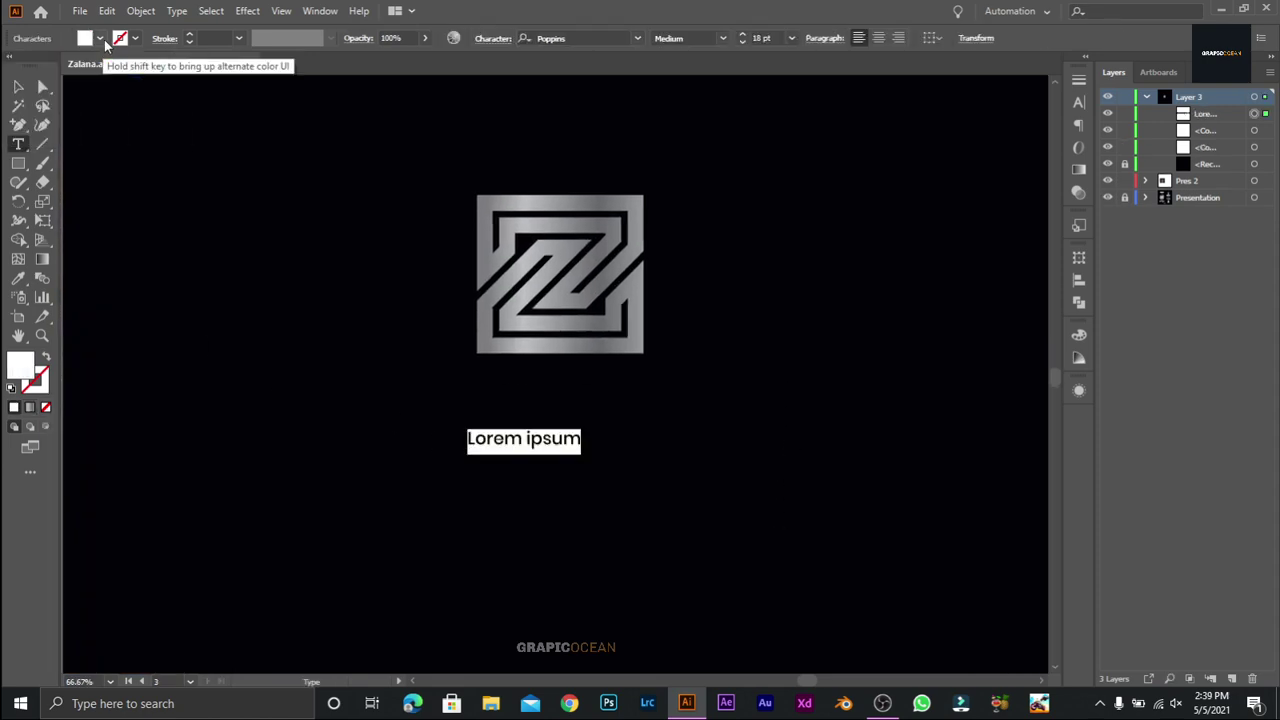
key("ctrl+t")
left_click(960, 97)
left_click(1049, 97)
left_click(955, 149)
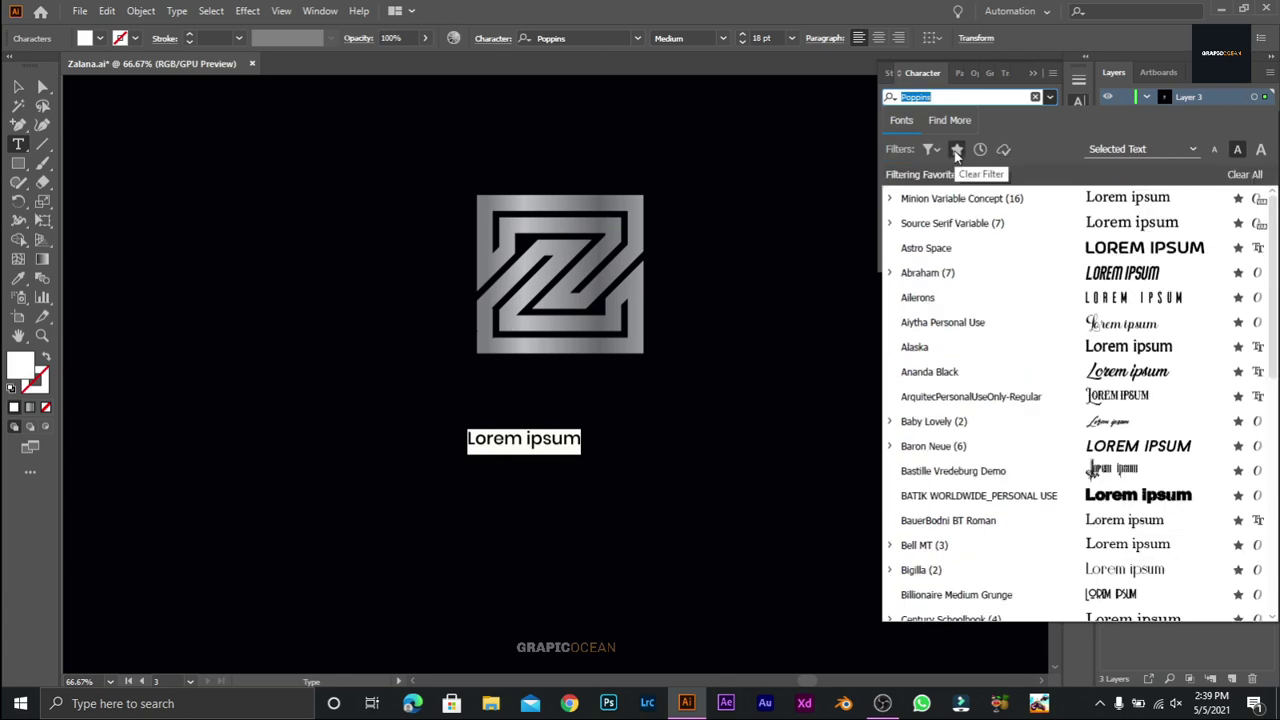
scroll(1000, 400, "down", 10)
left_click(889, 543)
left_click(930, 603)
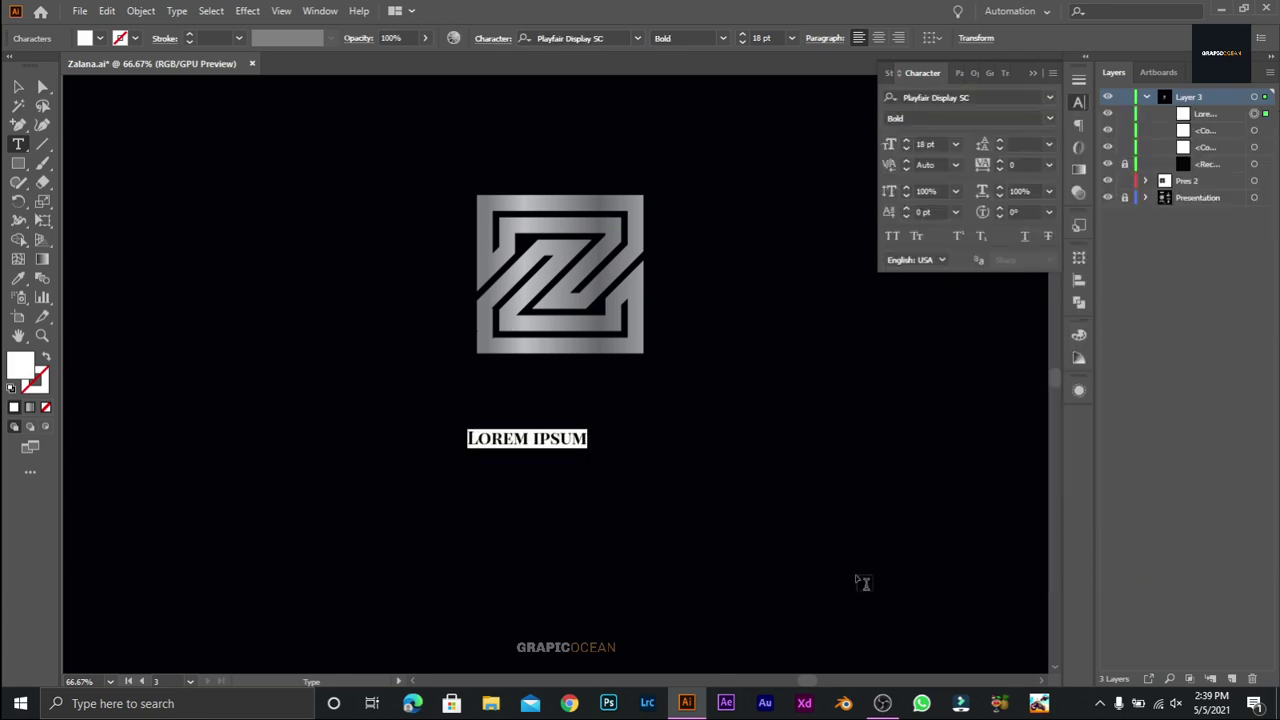
Step: Type ZALANA at 72 pt, scale it up, track it to 70 and centre it under the logo
type("ZALANA")
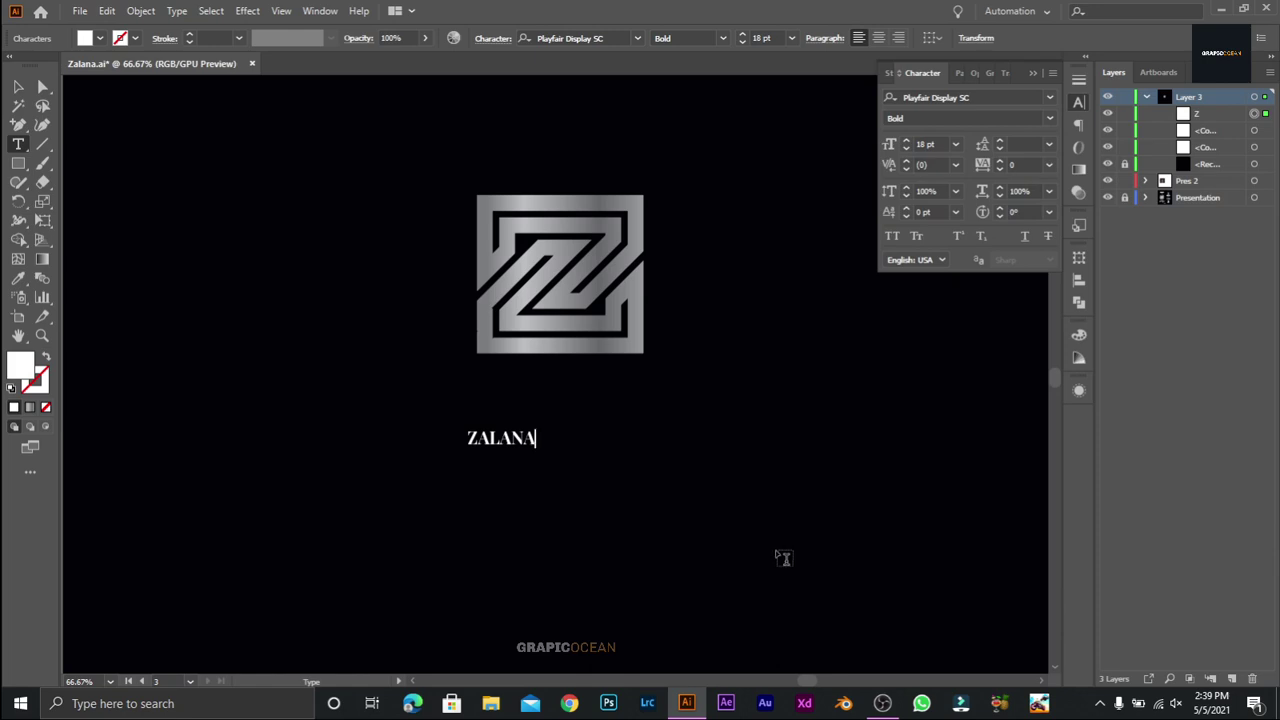
key("Escape")
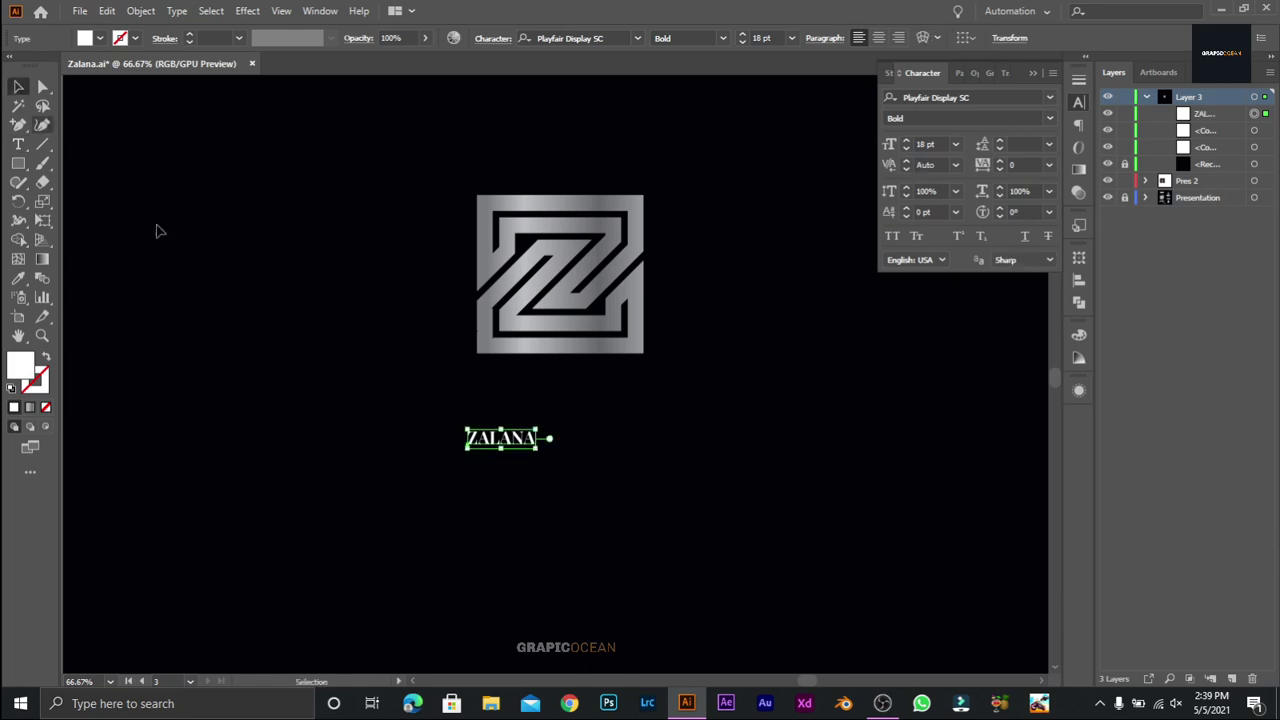
left_click(955, 144)
left_click(974, 432)
left_click_drag(738, 384, 779, 374)
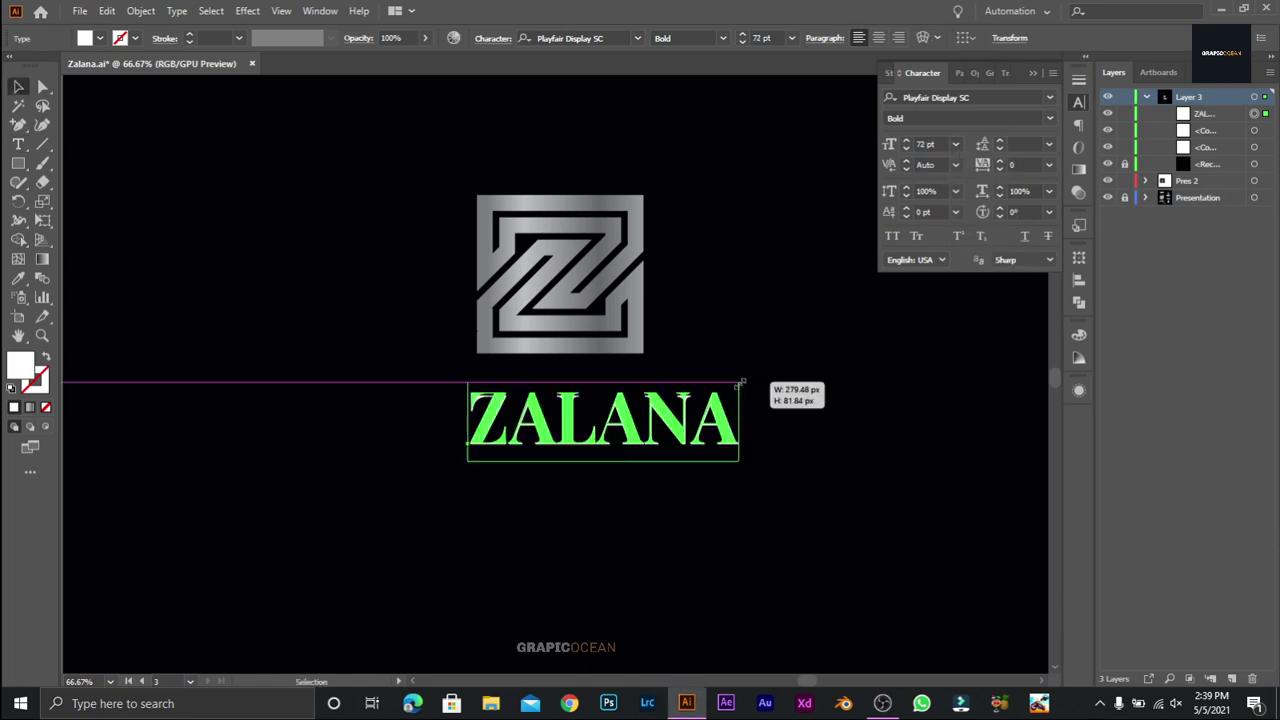
left_click(1020, 165)
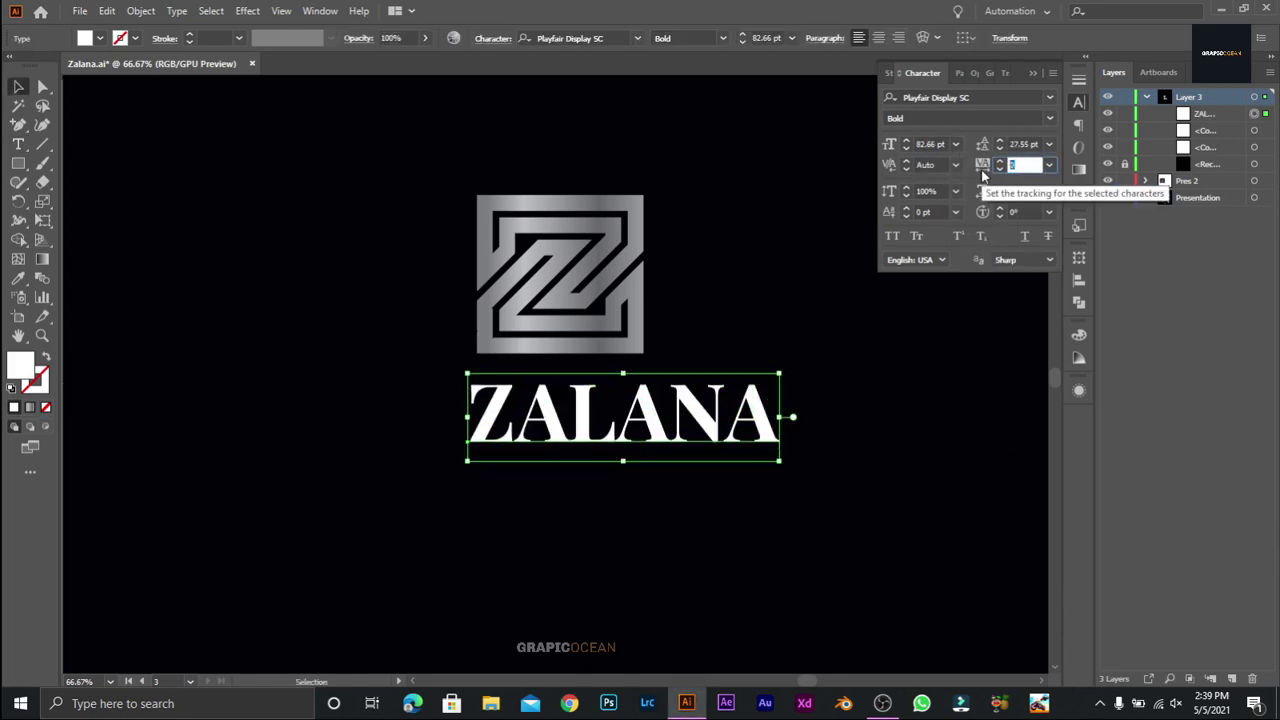
type("70")
key("Return")
mouse_move(750, 420)
left_mouse_down()
mouse_move(507, 443)
mouse_move(512, 521)
left_mouse_up()
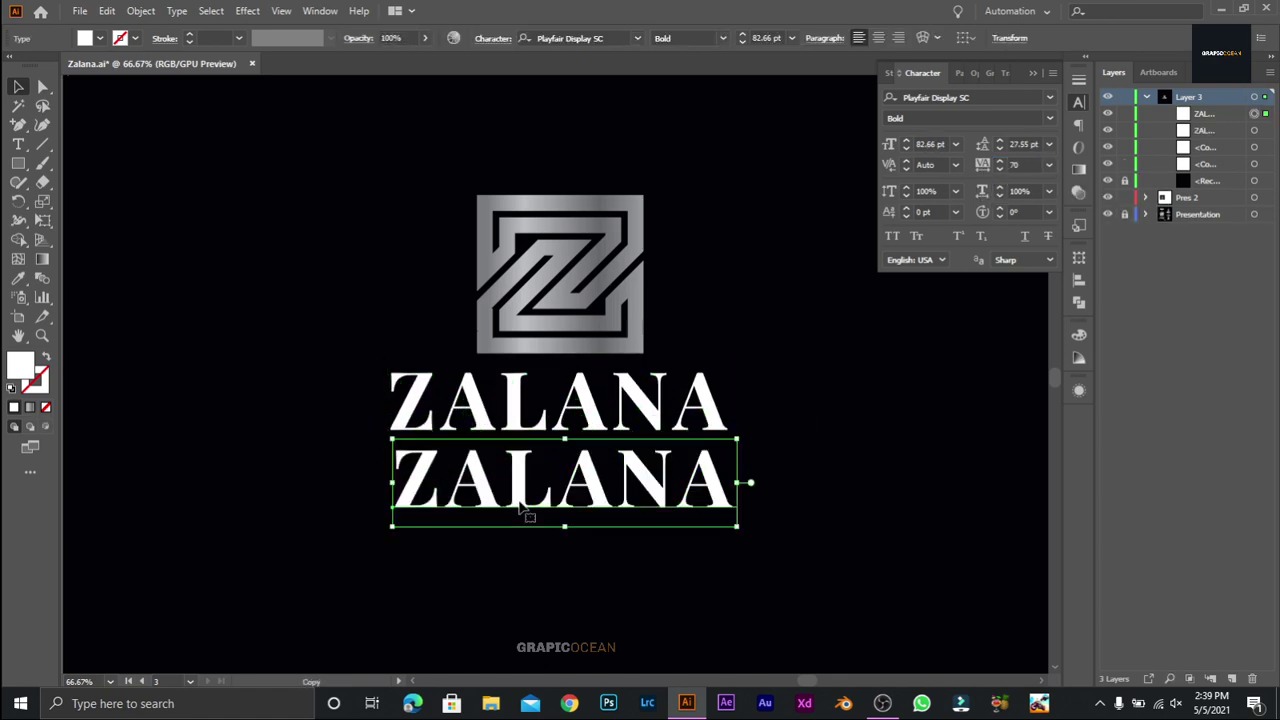
Step: Retype the duplicated copy as BOUTIQUE, shrink it and set tracking to 300
double_click(505, 485)
key("ctrl+a")
type("BO")
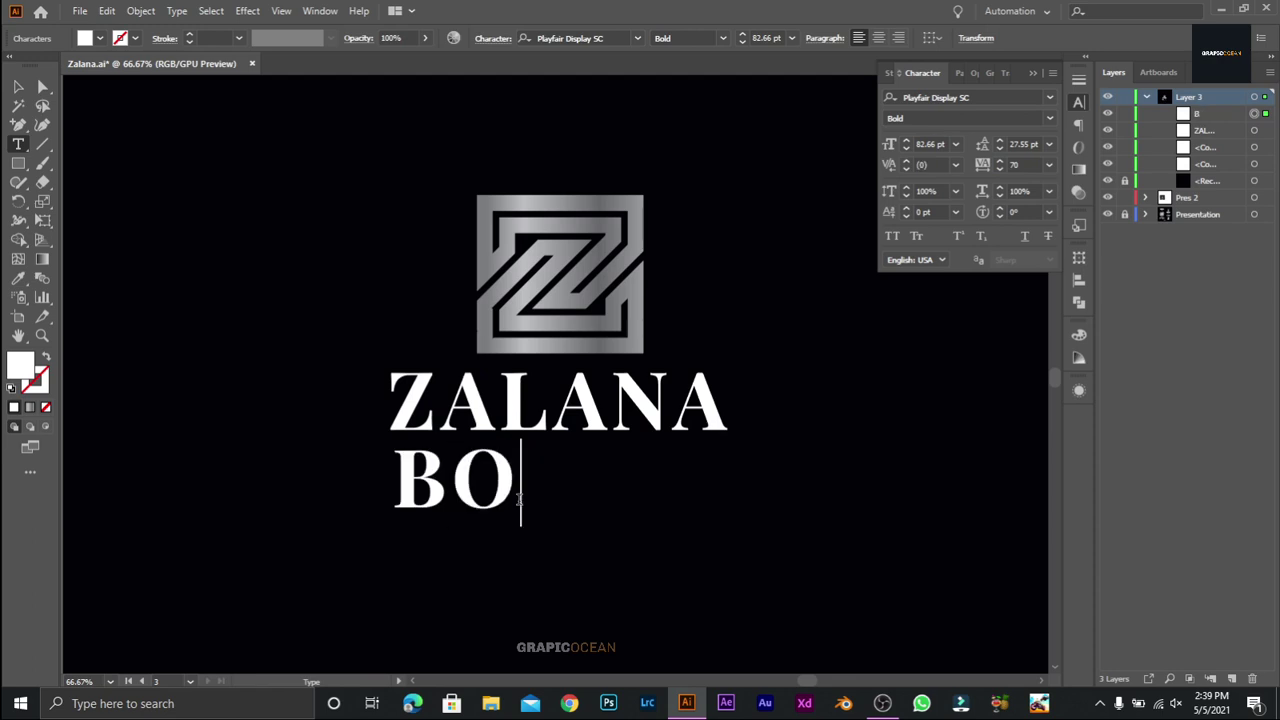
type("UTIQ")
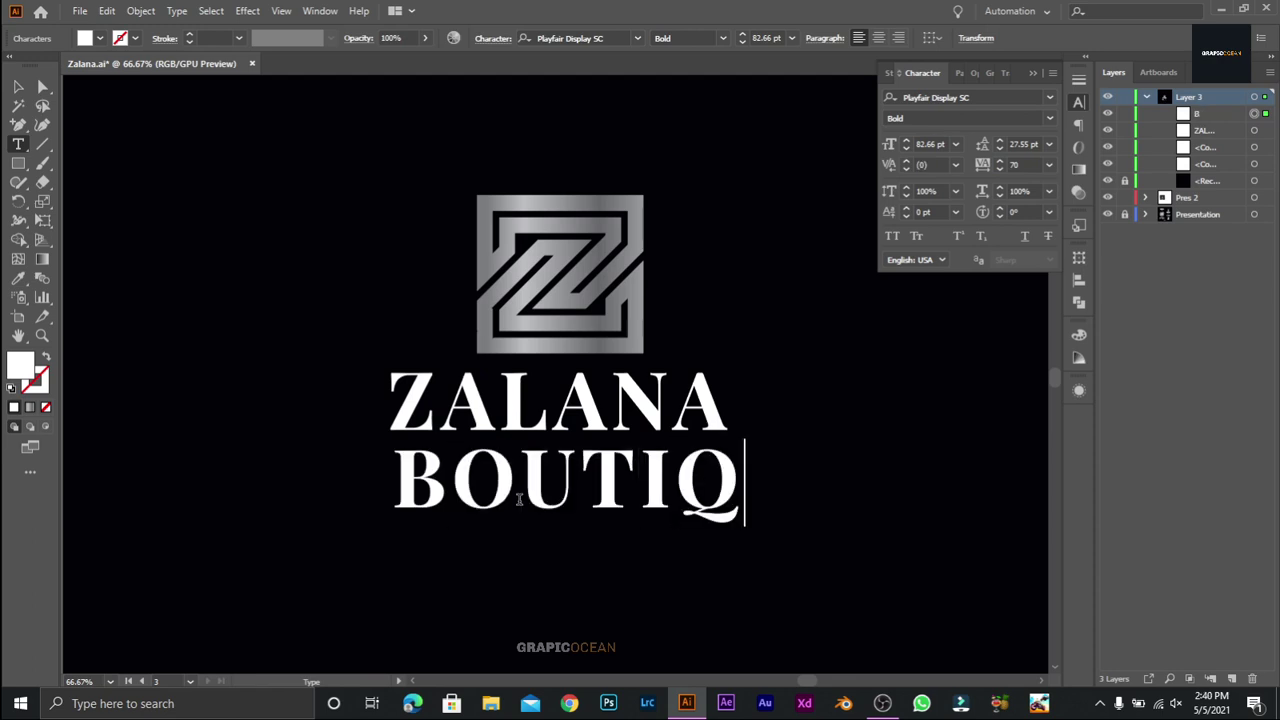
type("UE")
left_click(19, 89)
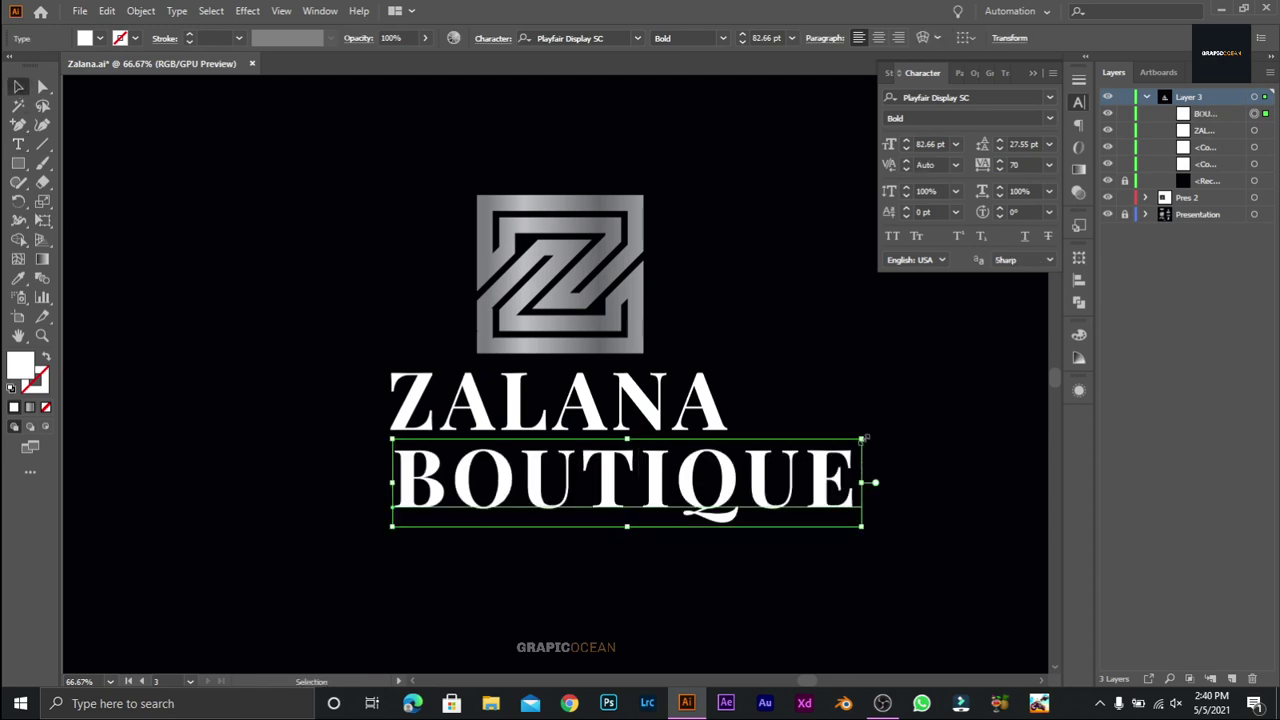
left_click_drag(862, 438, 499, 509)
left_click(1001, 166)
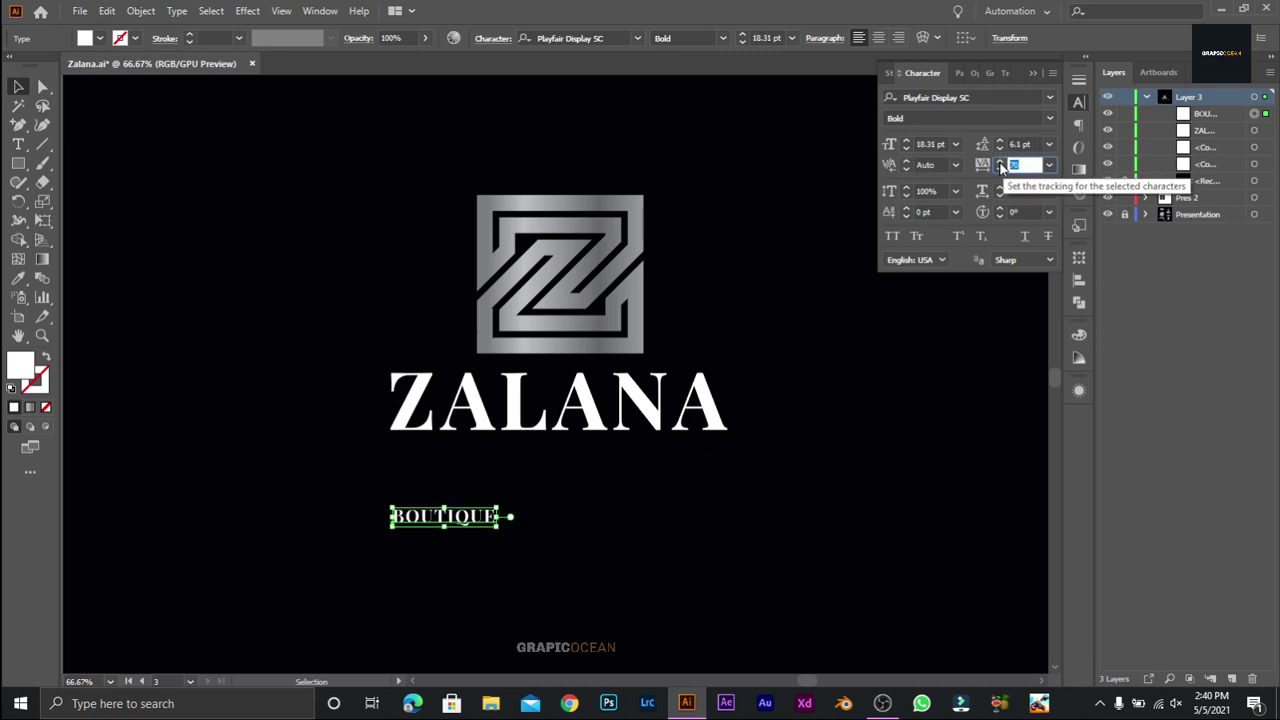
type("300")
key("Return")
left_click(714, 491)
Step: Move BOUTIQUE under ZALANA, group the two Z paths, and centre logo and text horizontally
left_click_drag(520, 523, 617, 474)
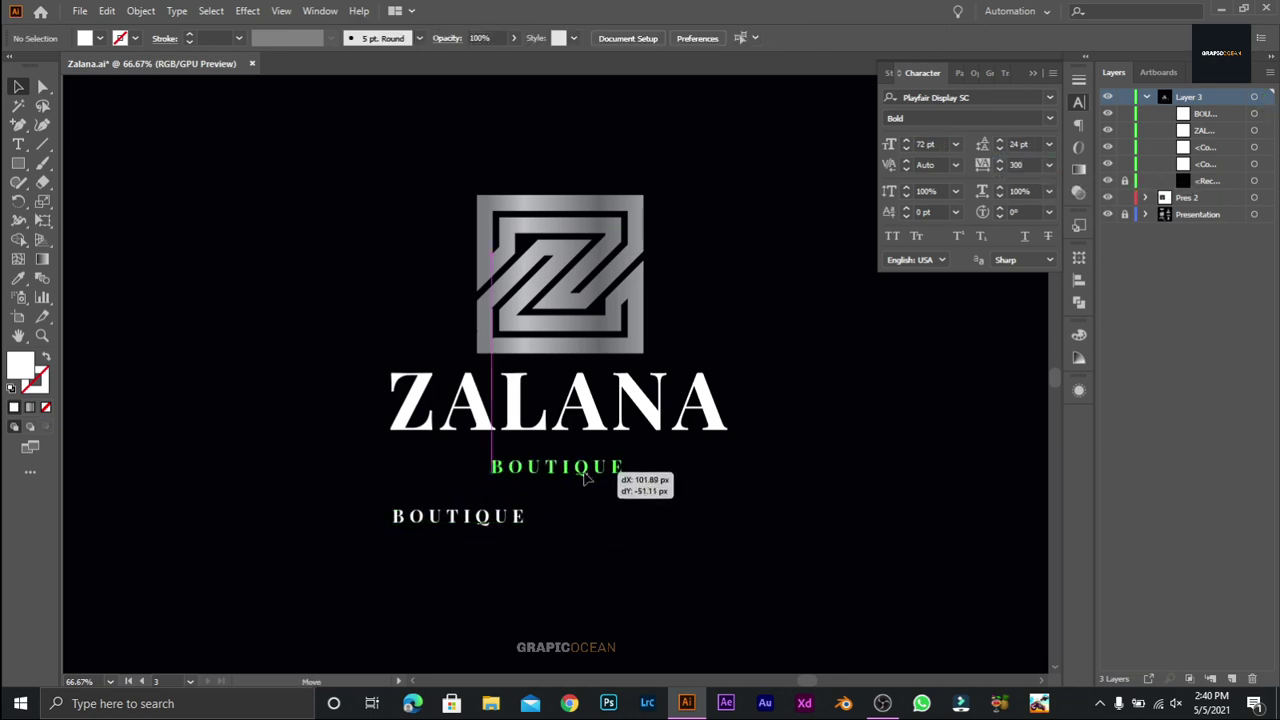
left_click(500, 305)
left_click_drag(470, 185, 688, 340)
key("ctrl+g")
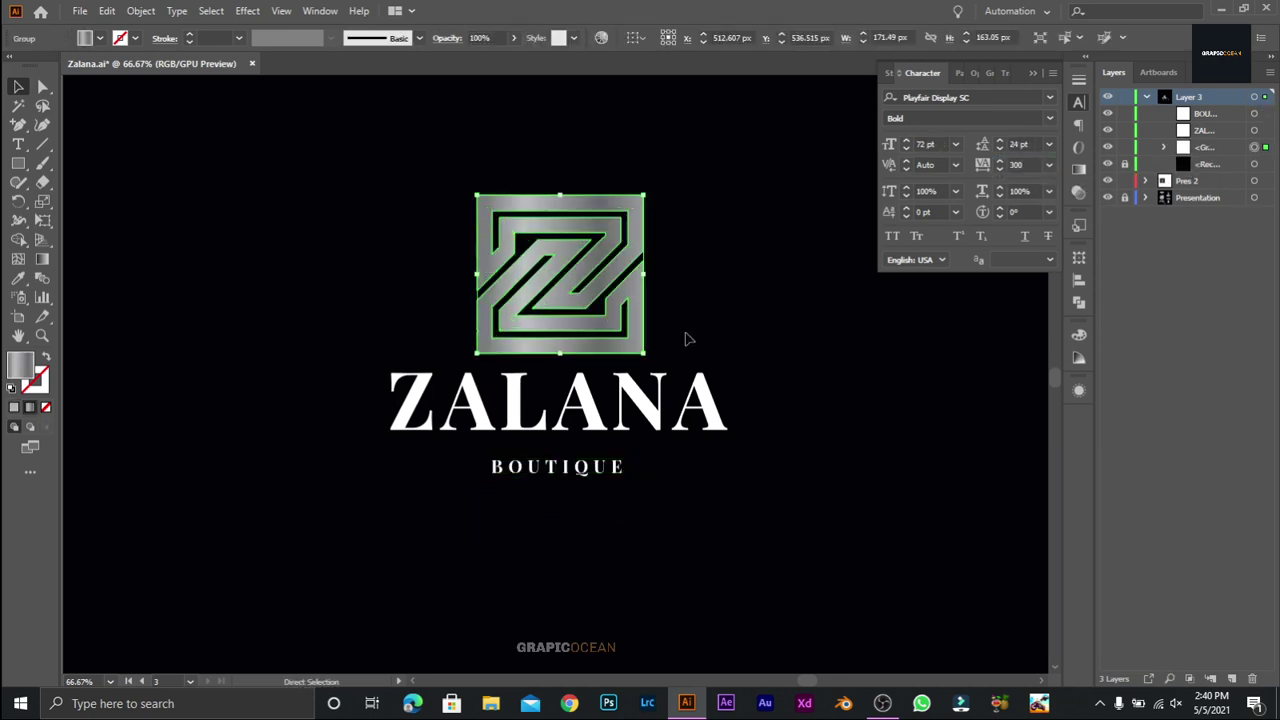
left_click(340, 176)
left_click_drag(340, 176, 831, 518)
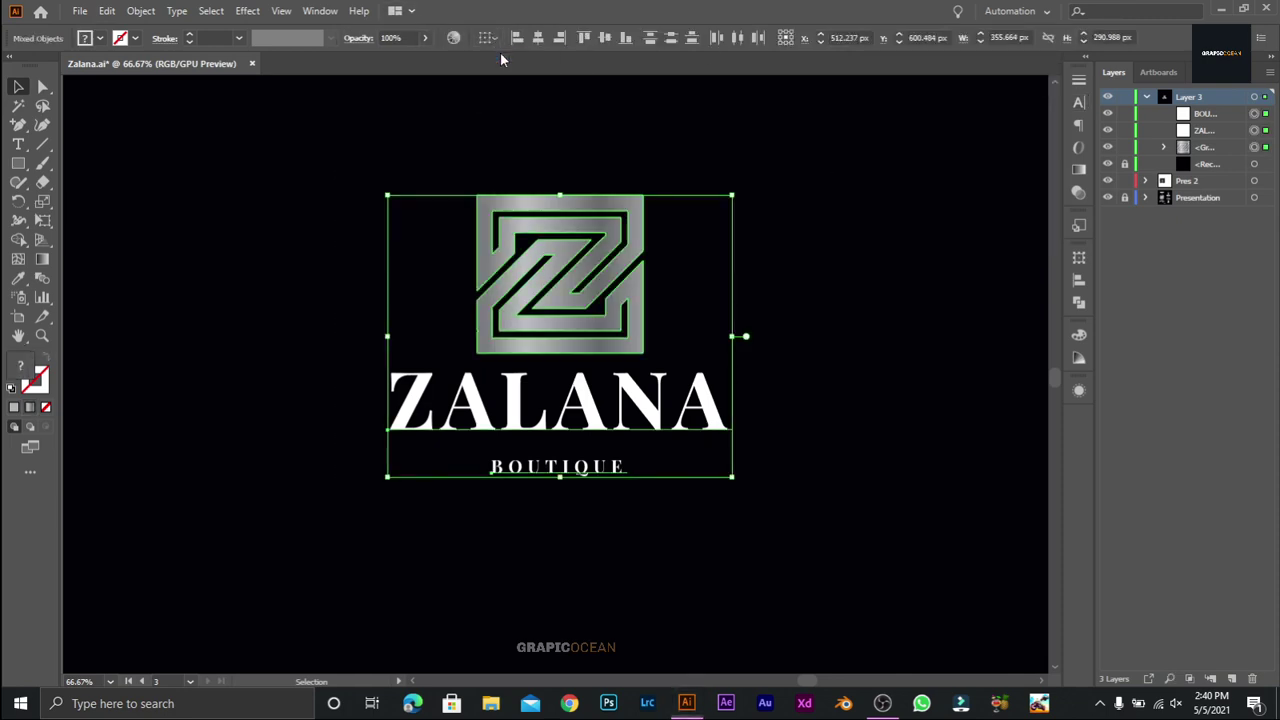
left_click(538, 40)
Step: Group the logo with both text lines and enlarge the group on the artboard
mouse_move(400, 150)
left_mouse_down()
mouse_move(434, 214)
mouse_move(760, 490)
left_mouse_up()
right_click(737, 337)
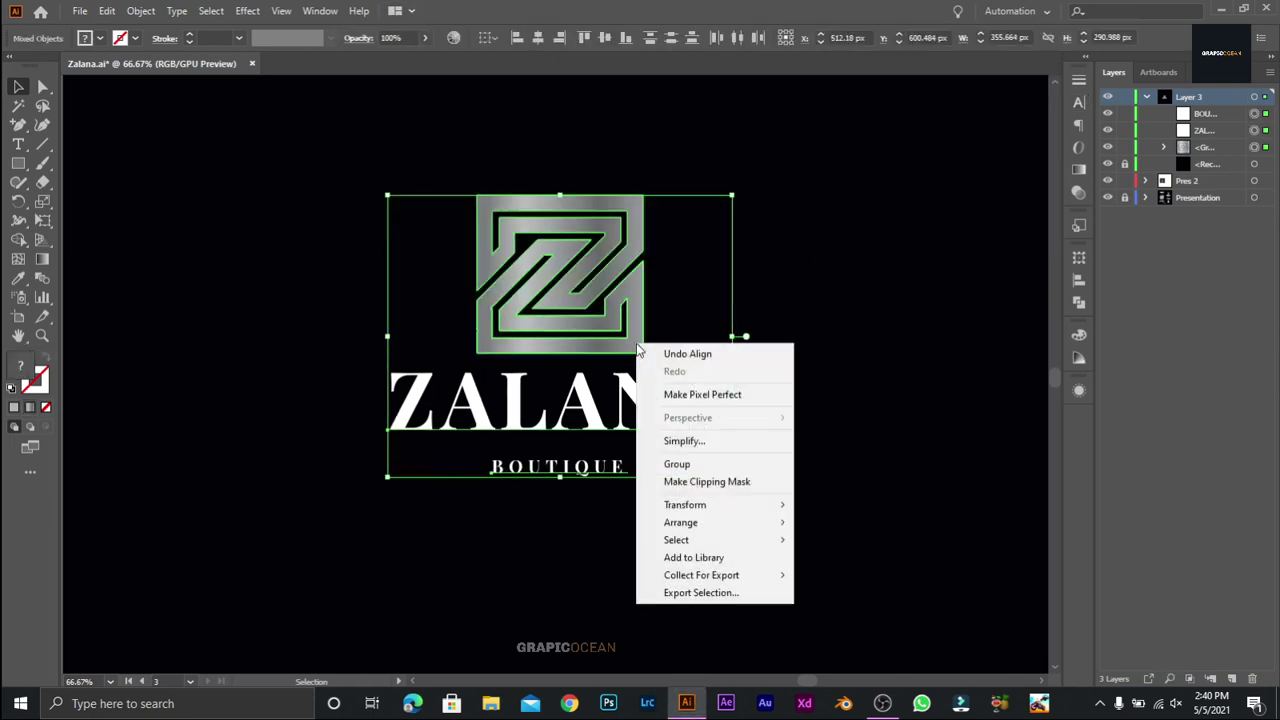
left_click(737, 464)
left_click(800, 506)
key("ctrl+minus")
key("ctrl+minus")
key("ctrl+minus")
left_click(555, 340)
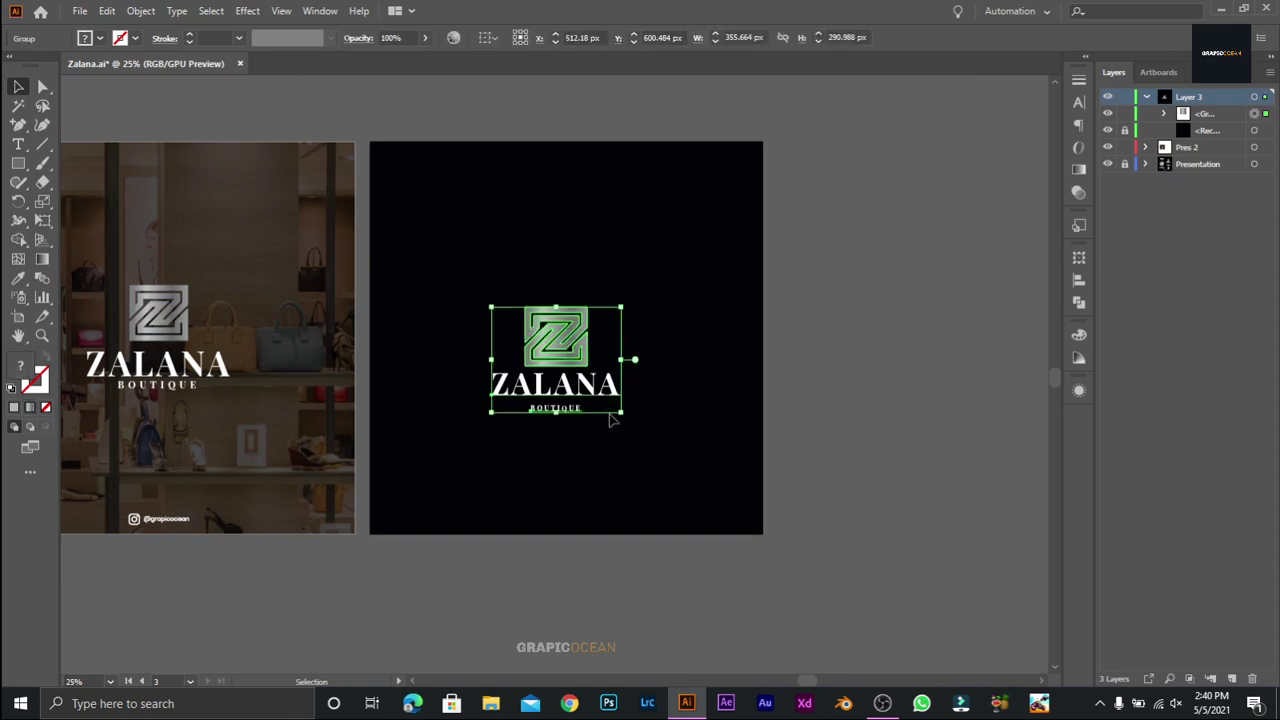
left_click_drag(624, 416, 737, 507)
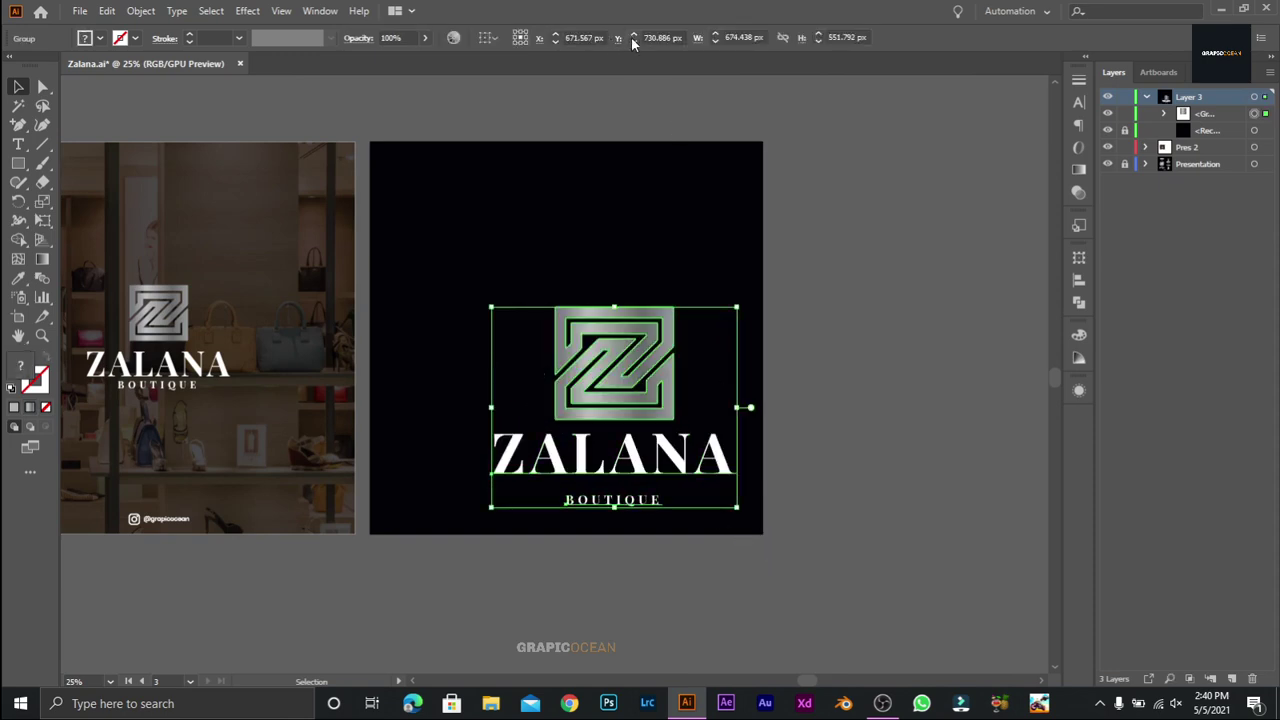
Step: Align the logo group to the artboard, centred horizontally and vertically
left_click(488, 37)
left_click(517, 91)
left_click(538, 37)
left_click(604, 37)
left_click(608, 79)
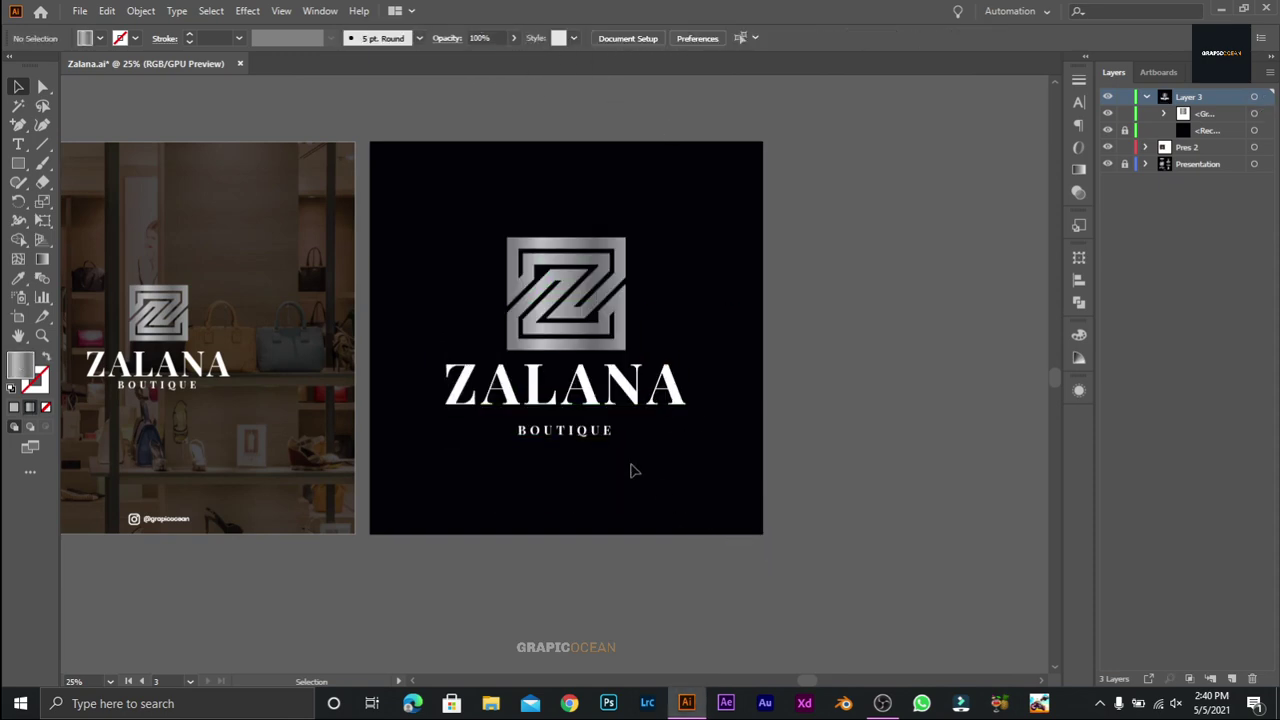
Step: Ungroup the lockup and enlarge BOUTIQUE slightly to about 42 pt
right_click(637, 392)
left_click(648, 288)
left_click(663, 480)
left_click(566, 423)
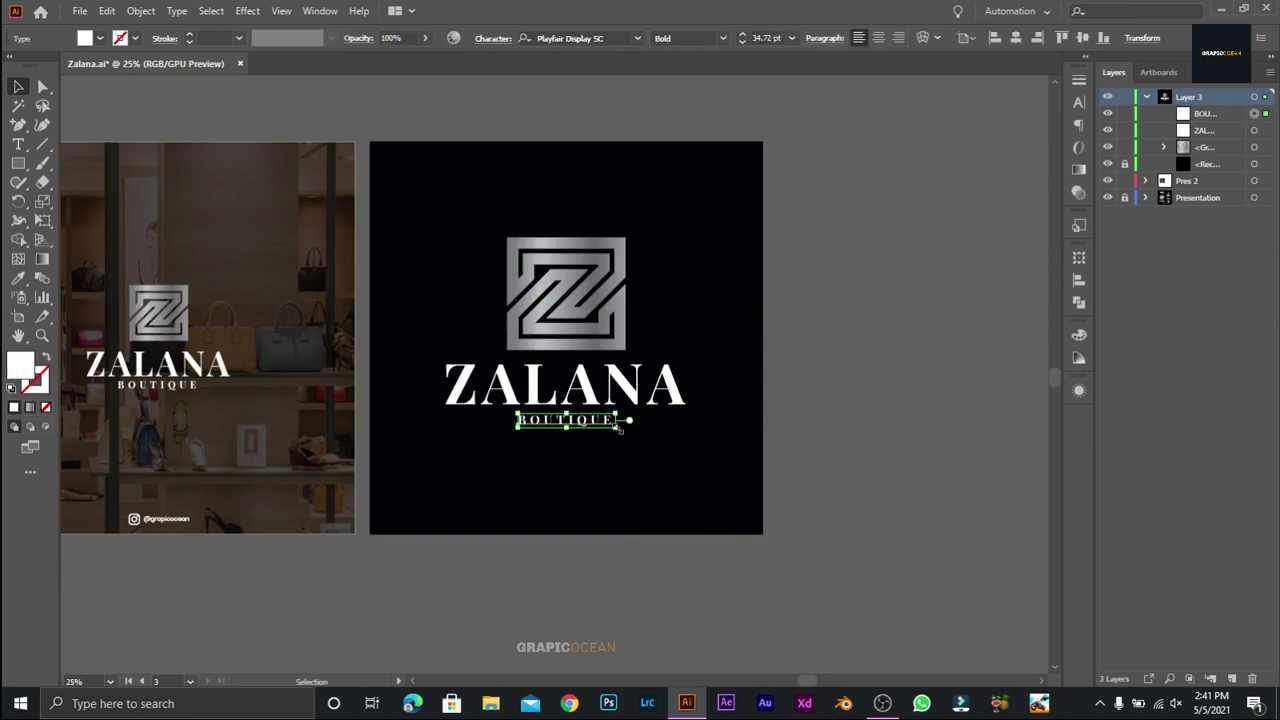
mouse_move(621, 427)
left_mouse_down()
mouse_move(651, 453)
mouse_move(645, 432)
left_mouse_up()
Step: Recentre logo, ZALANA and BOUTIQUE, nudge BOUTIQUE up, regroup and centre on the artboard
left_click(447, 395)
left_click_drag(458, 215, 700, 440)
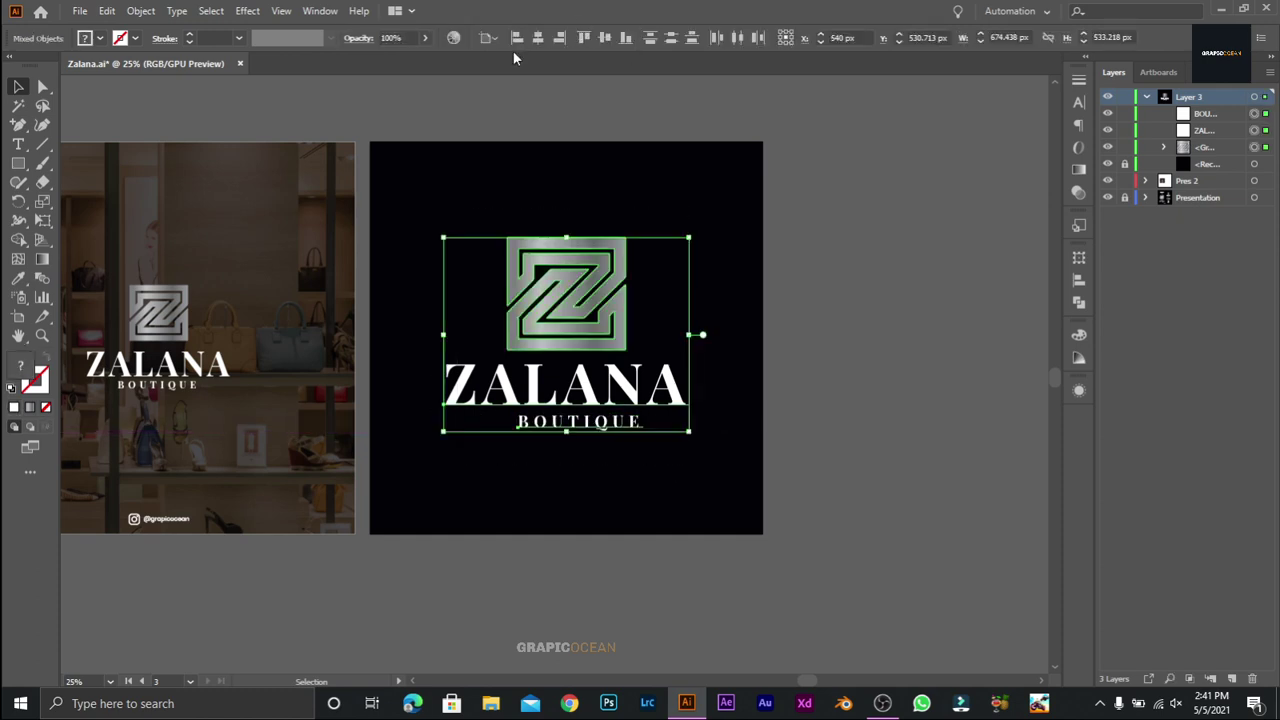
left_click(538, 38)
left_click_drag(598, 423, 598, 419)
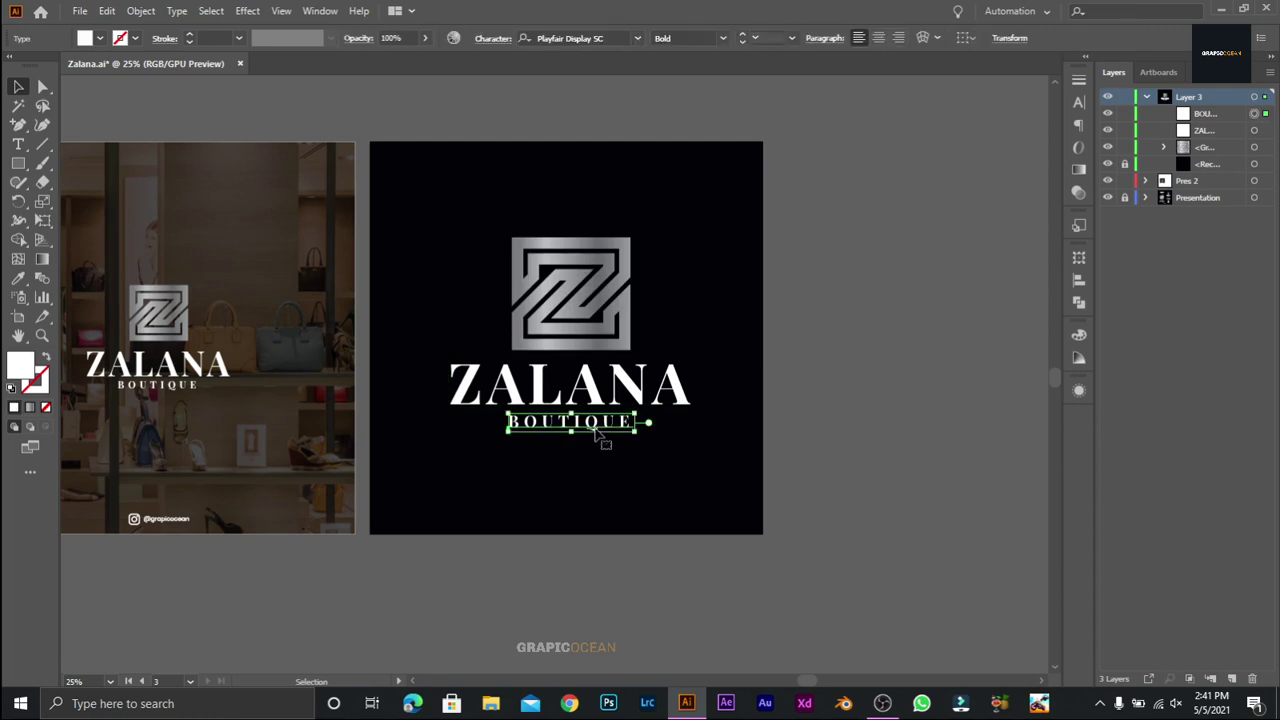
key("a")
left_click_drag(428, 178, 745, 483)
key("ctrl+g")
key("v")
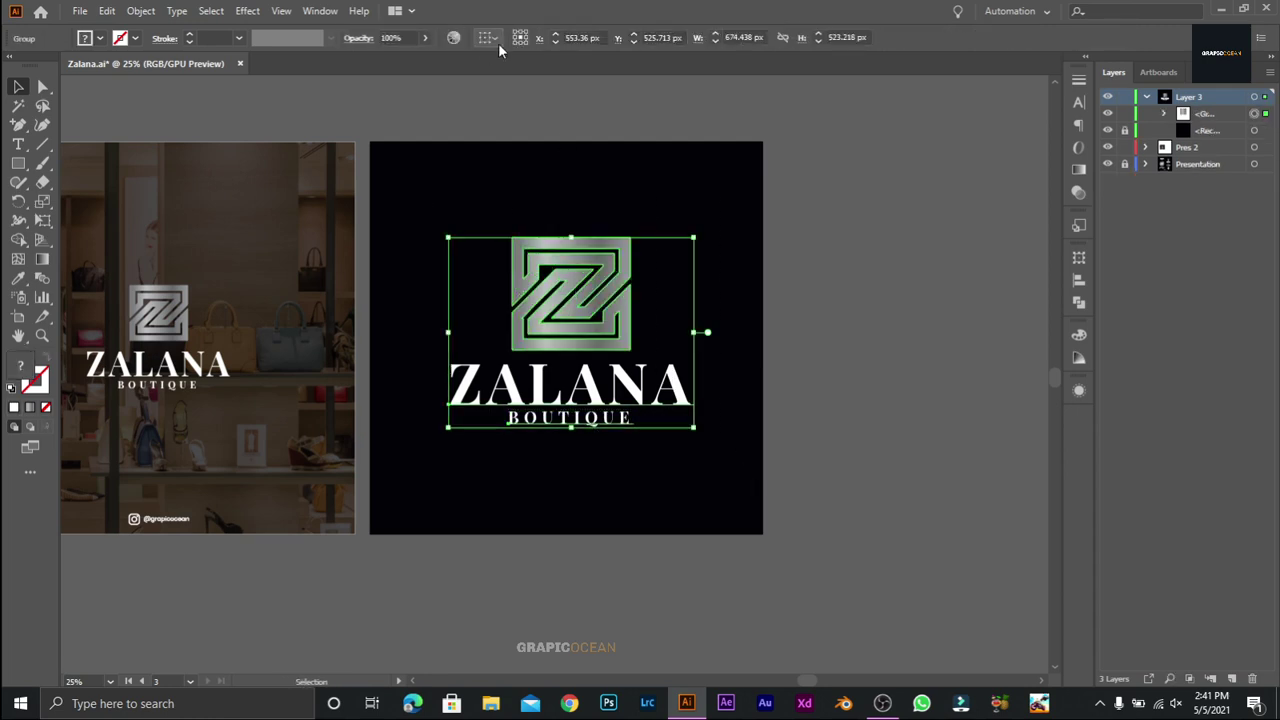
left_click(650, 38)
left_click(821, 132)
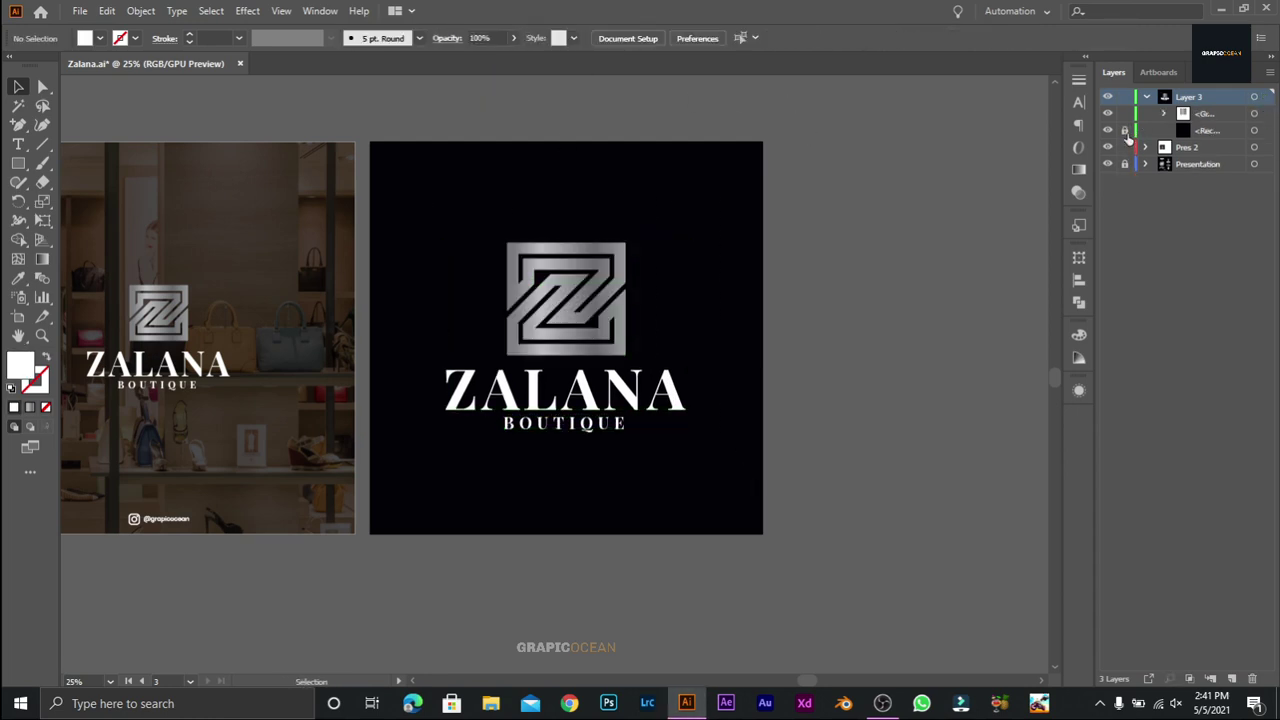
Step: Zoom to 25% with panels hidden, framing the guide sheet, shop mockup and logo artboards together
left_click(1124, 163)
left_click(1146, 147)
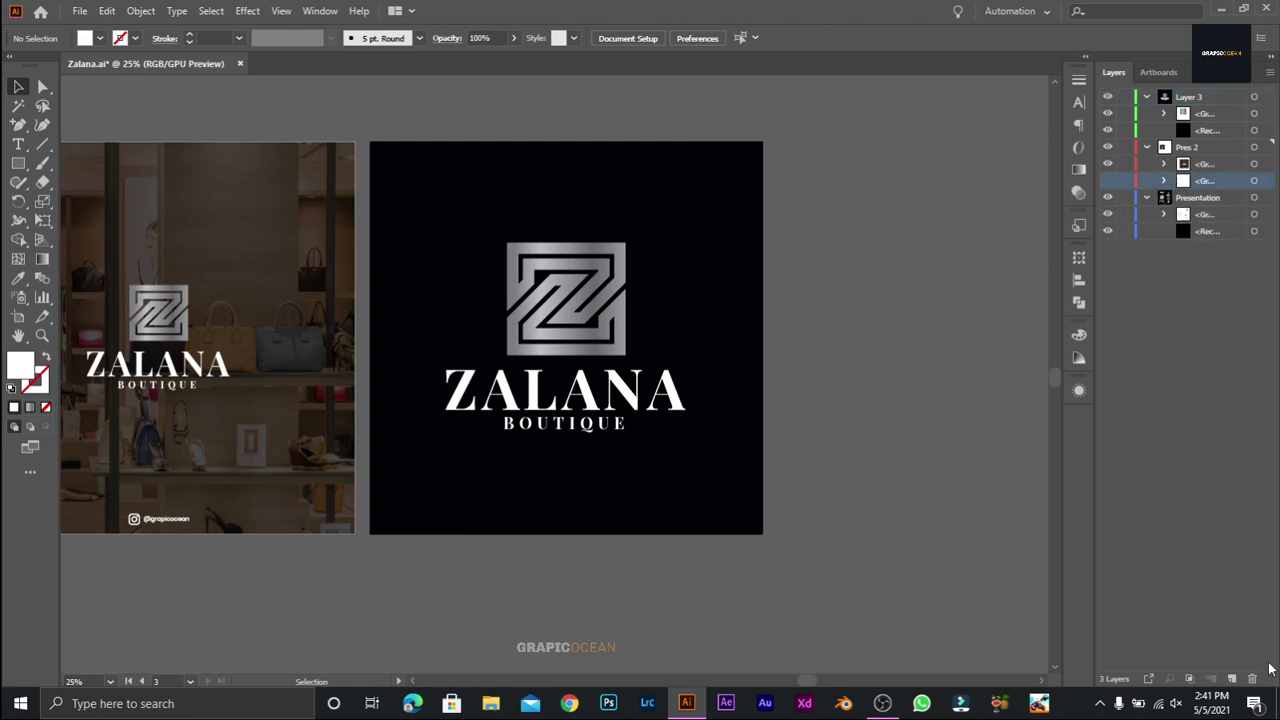
key("ctrl+minus")
key("ctrl+minus")
scroll(500, 520, "left", 3)
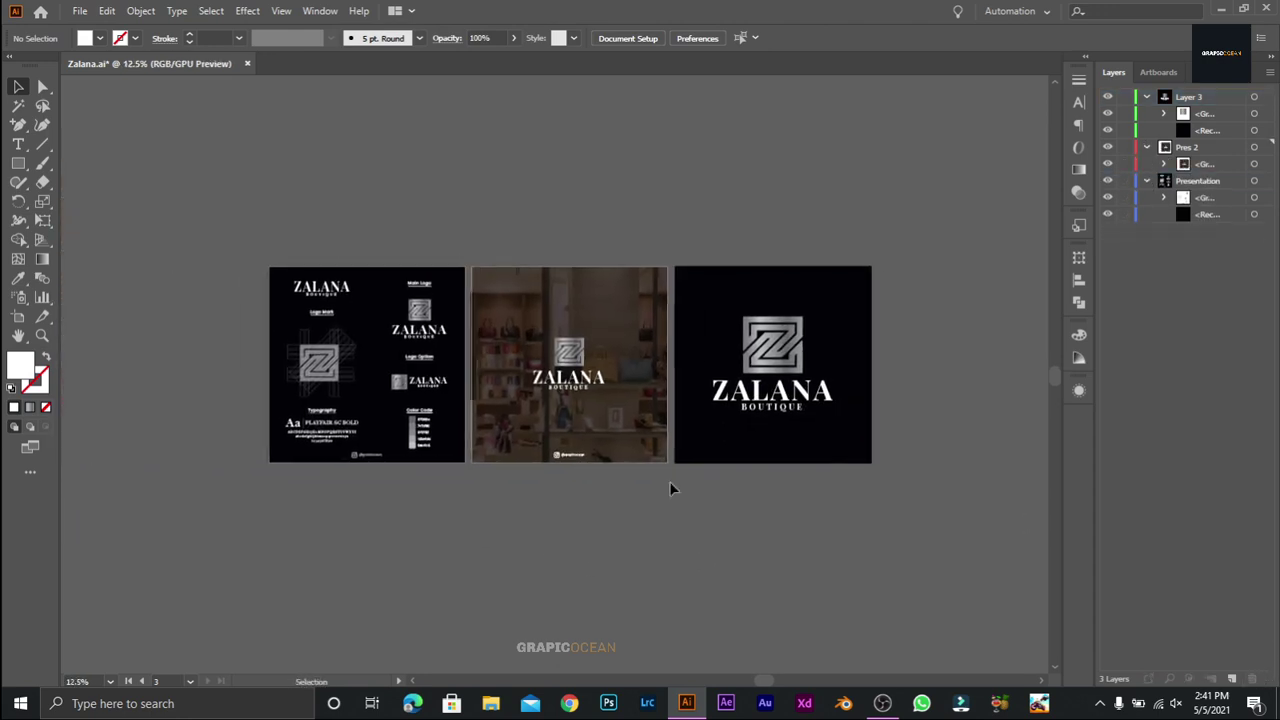
left_click(1270, 56)
key("ctrl+plus")
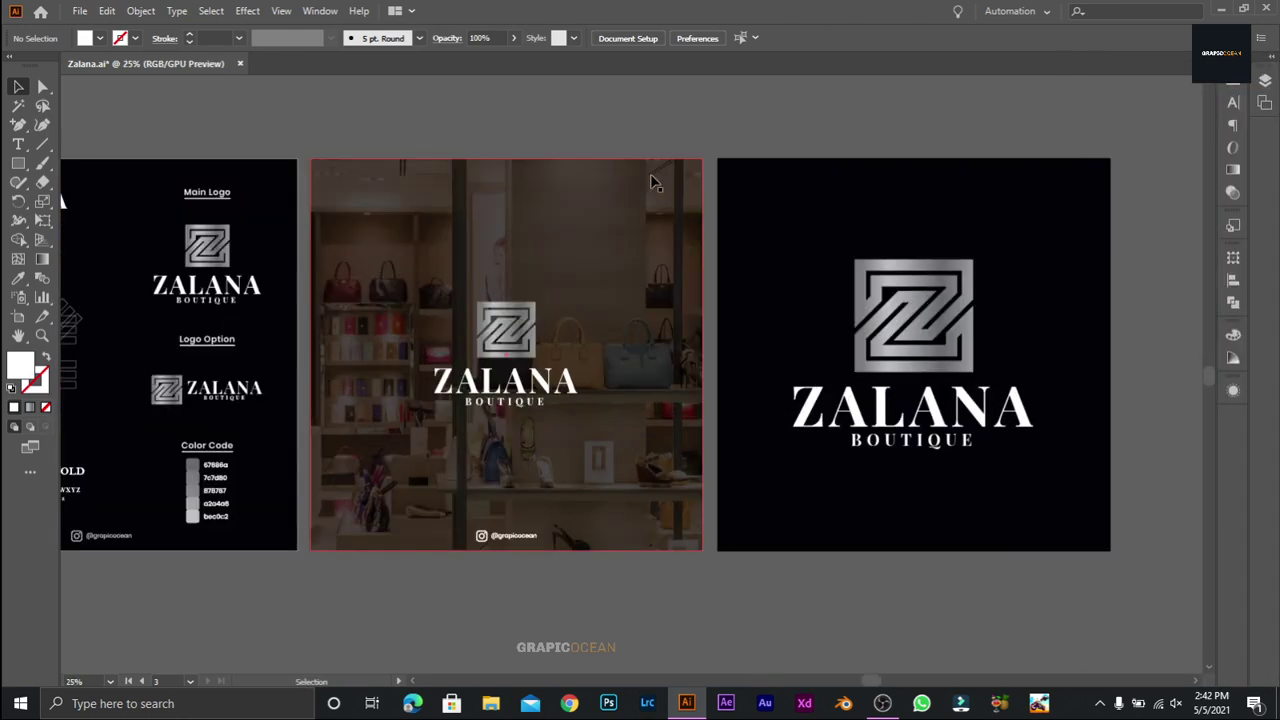
left_click_drag(544, 124, 628, 121)
key("Tab")
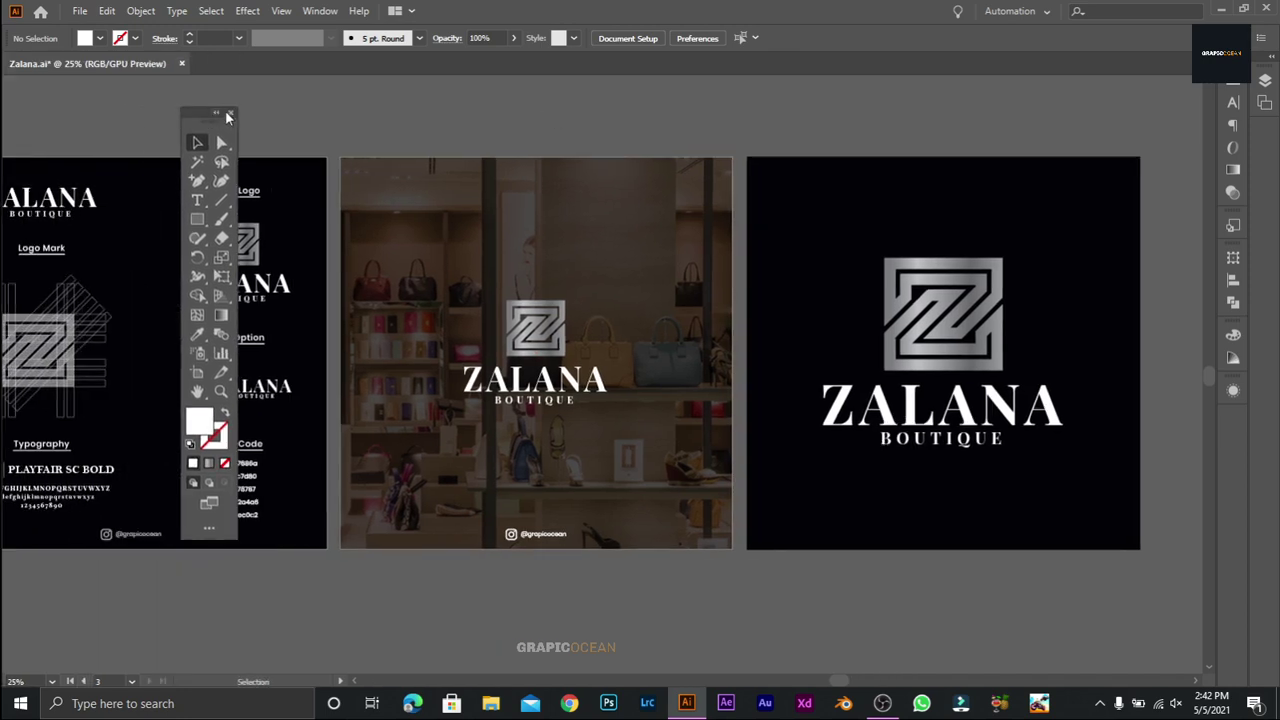
left_click_drag(657, 124, 739, 131)
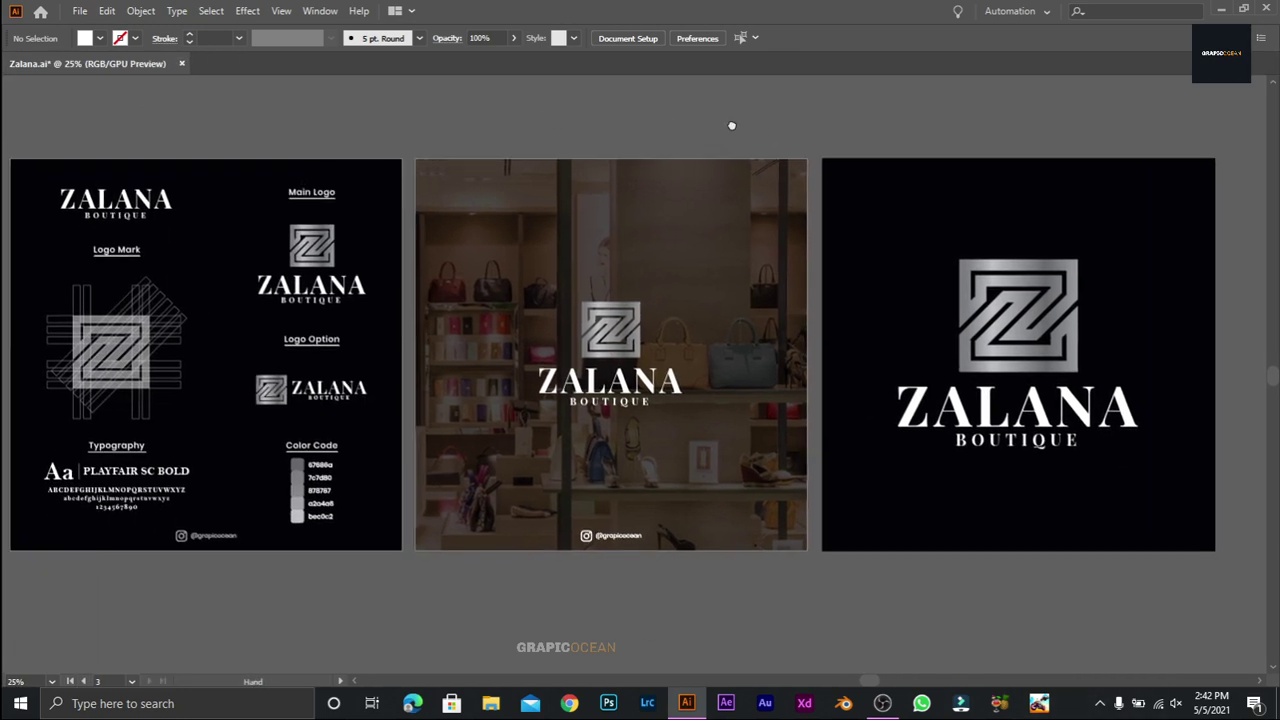